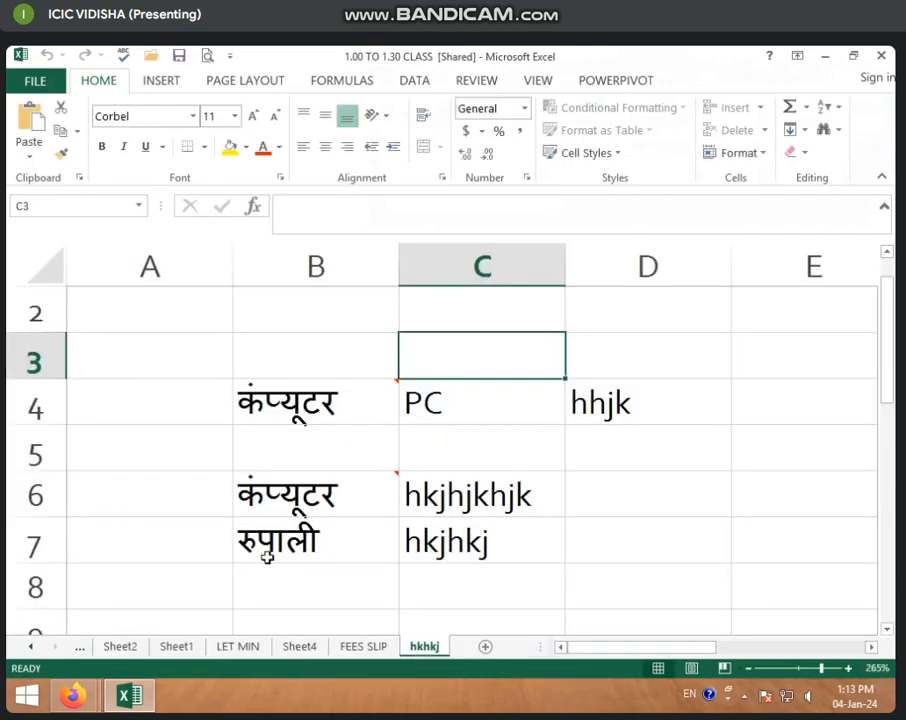
# Open the recent workbook 1.00 TO 1.30 EXCEL from drive F
pyautogui.click(36, 81)
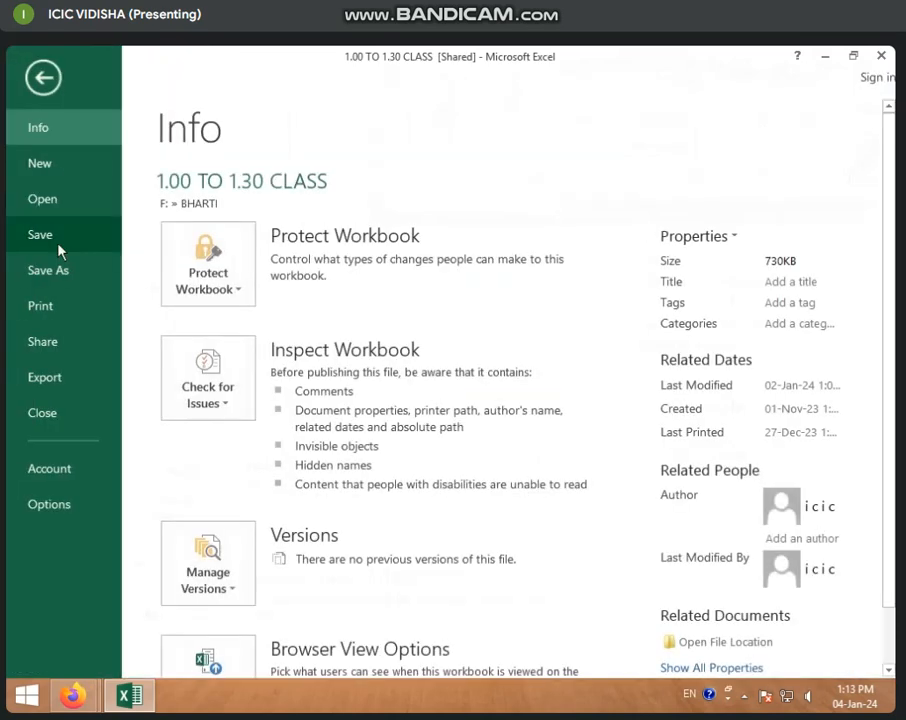
pyautogui.click(58, 200)
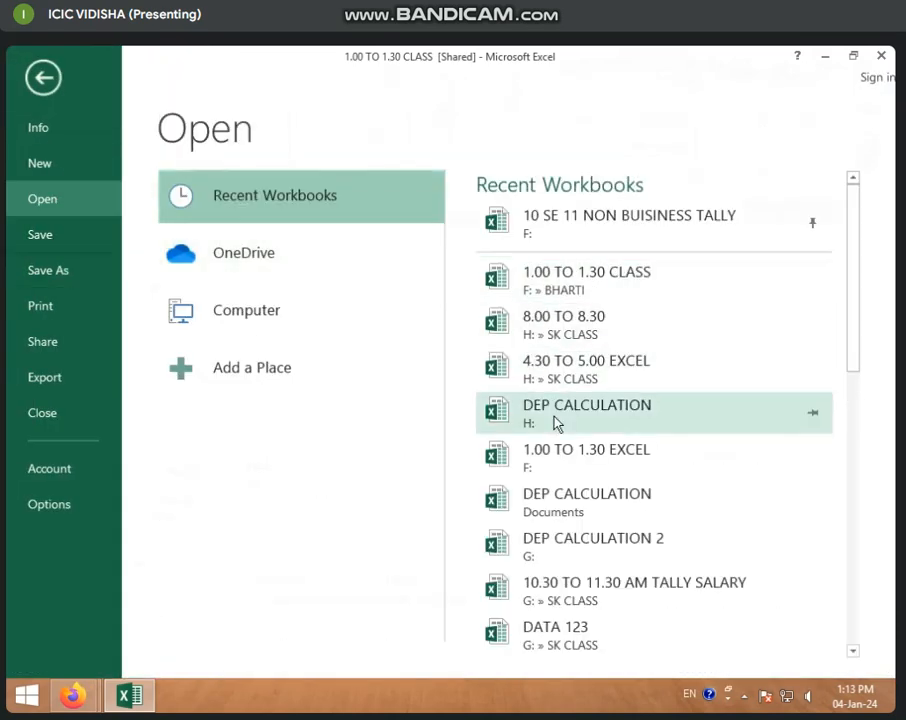
pyautogui.click(560, 455)
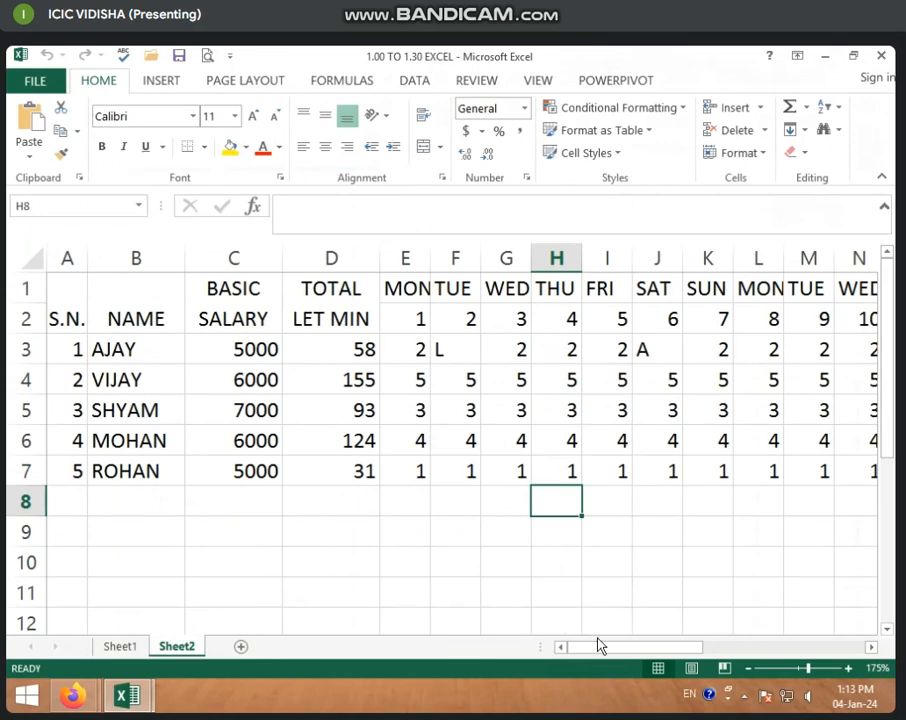
# Examine the daily attendance columns on Sheet2 and the TOTAL LET MIN formula in D3
pyautogui.moveTo(600, 649); pyautogui.dragTo(880, 630)
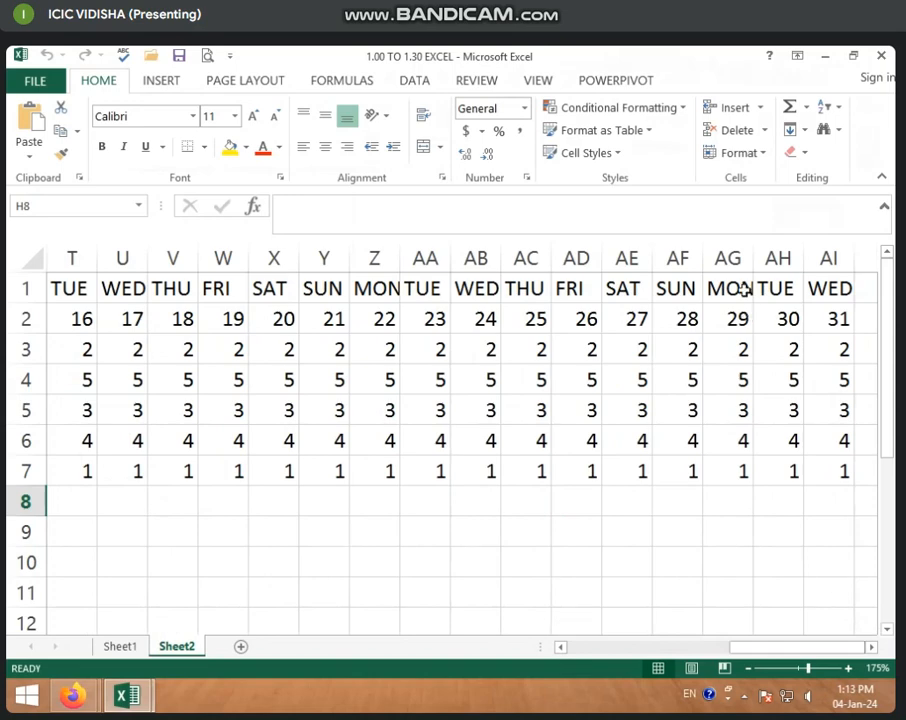
pyautogui.moveTo(778, 260); pyautogui.dragTo(880, 265)
pyautogui.click(412, 406)
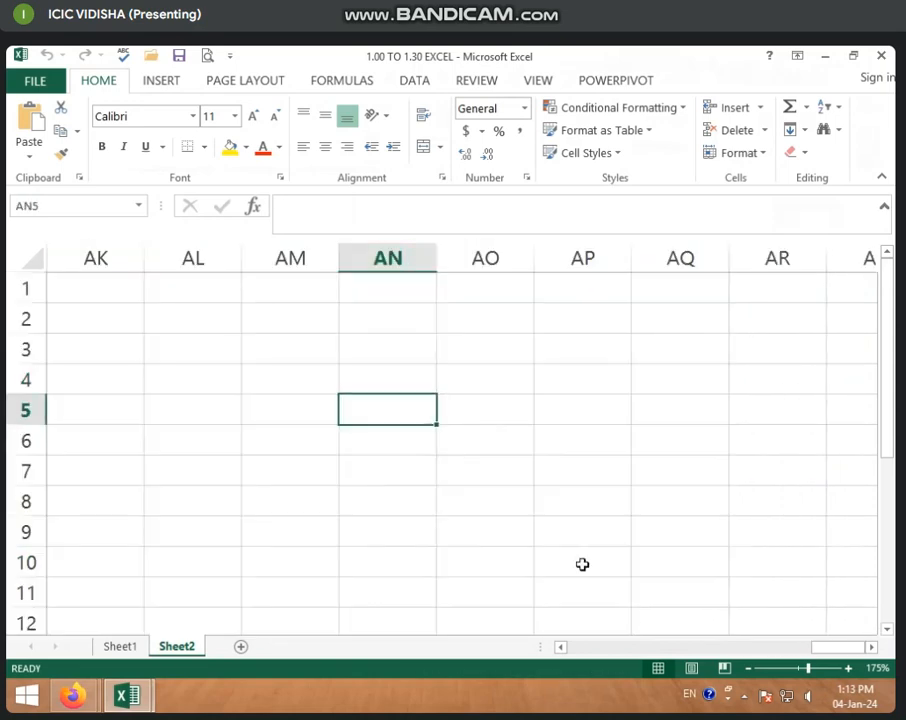
pyautogui.moveTo(833, 652); pyautogui.dragTo(553, 667)
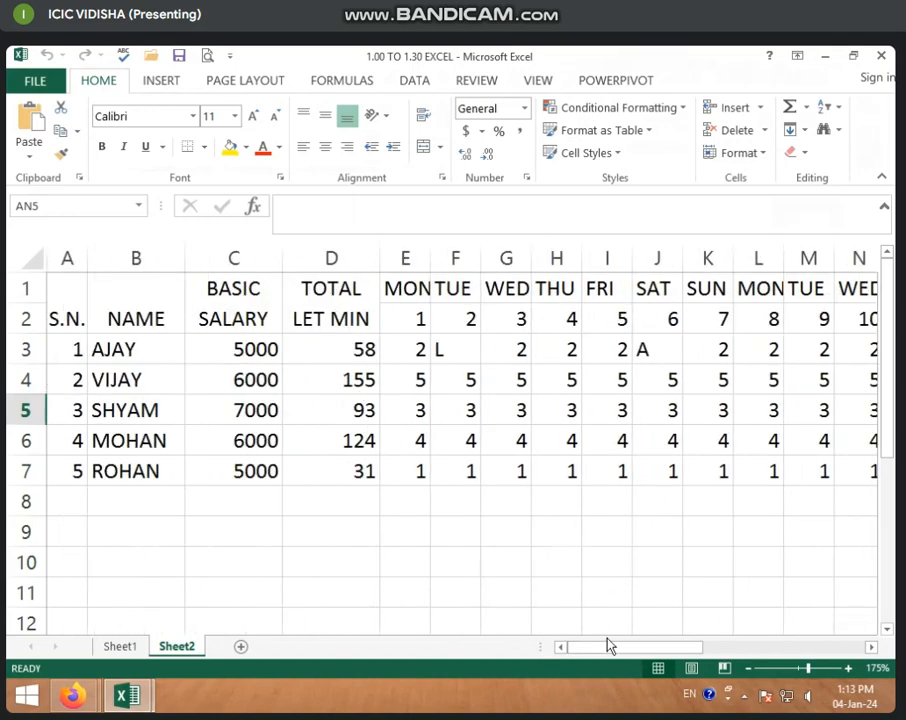
pyautogui.click(363, 349)
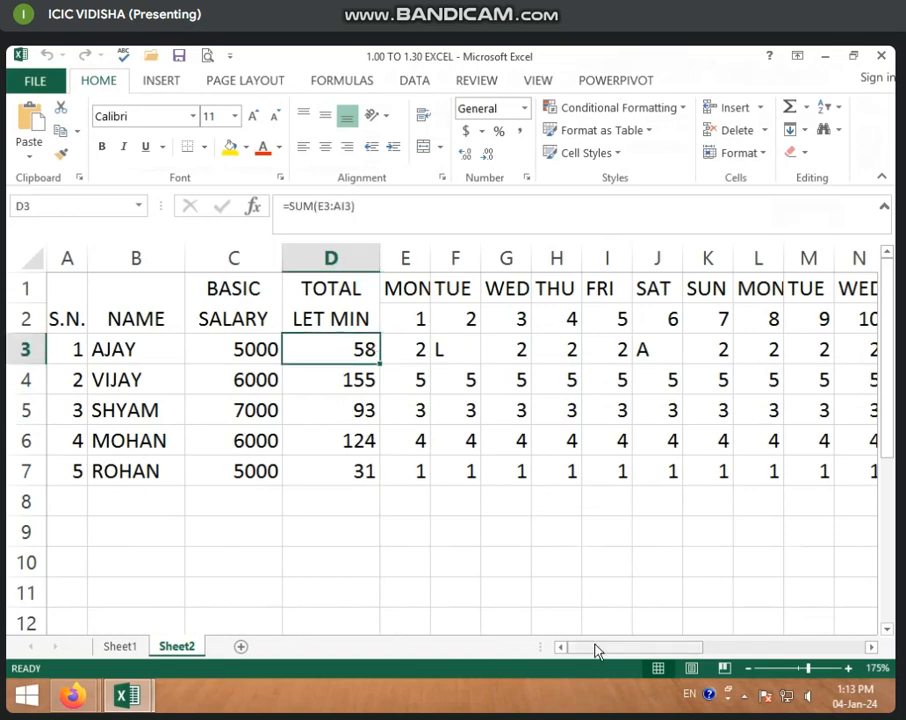
# Merge and centre AJ1:AJ2 and AK1:AK2 beside the last day column, with text wrapping turned on
pyautogui.moveTo(597, 646); pyautogui.dragTo(775, 638)
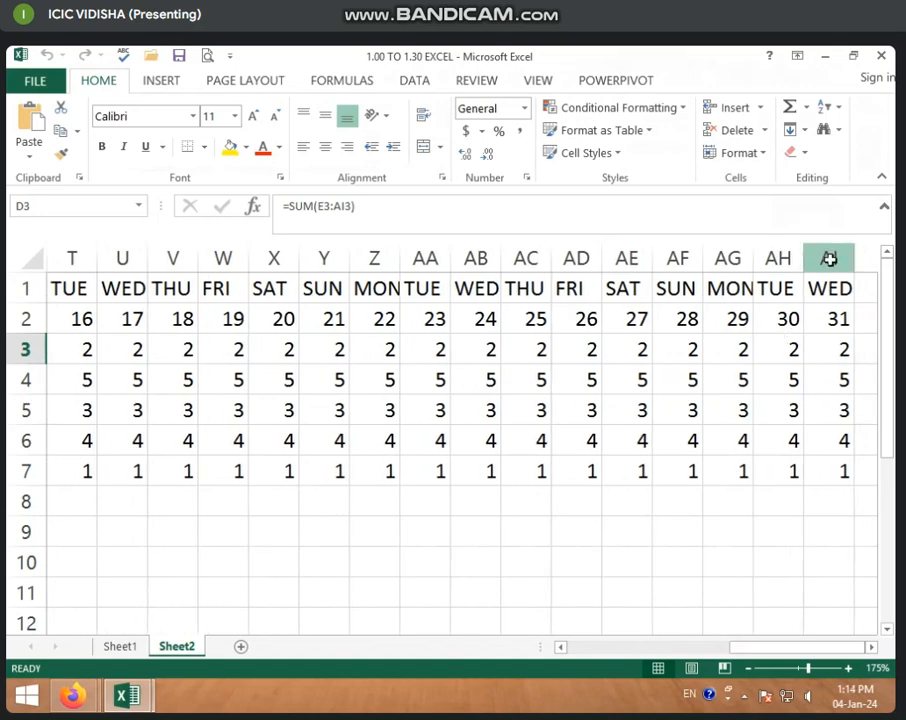
pyautogui.moveTo(829, 259); pyautogui.dragTo(700, 300)
pyautogui.click(660, 341)
pyautogui.click(660, 341)
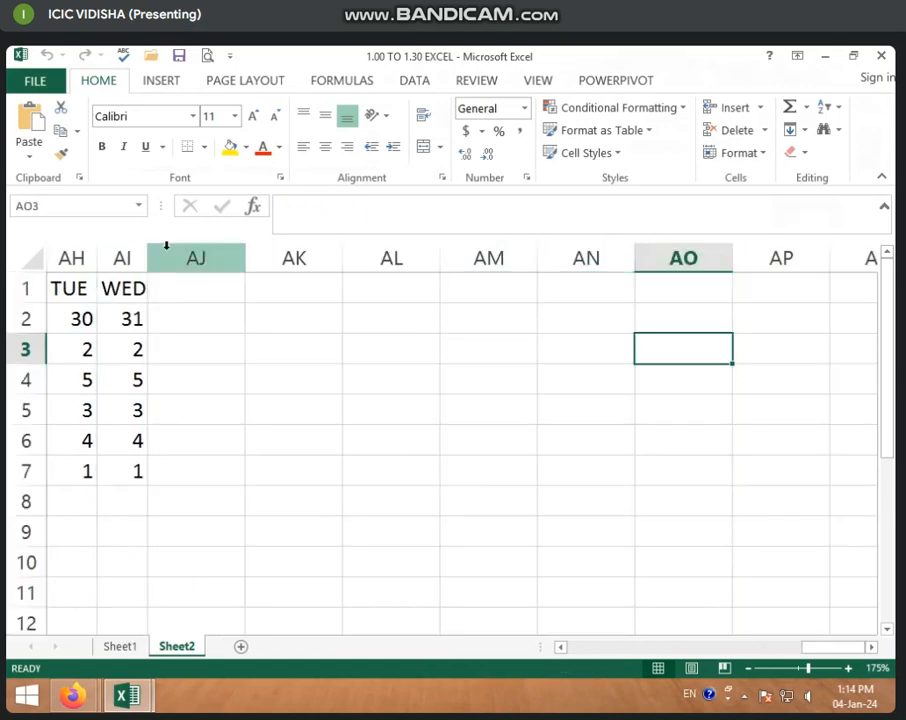
pyautogui.click(204, 292)
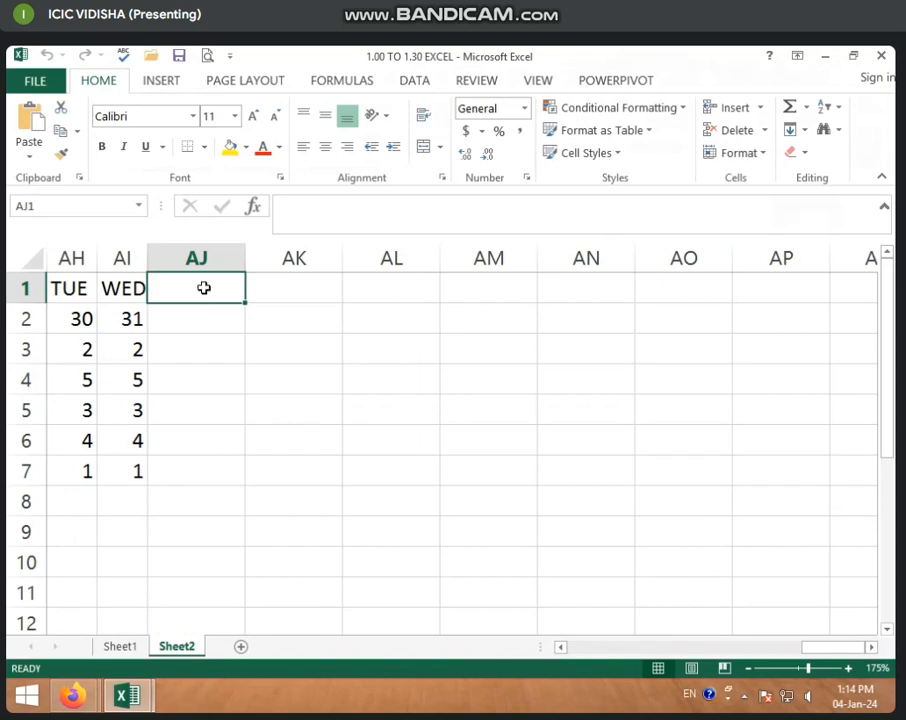
pyautogui.moveTo(204, 288); pyautogui.dragTo(204, 314)
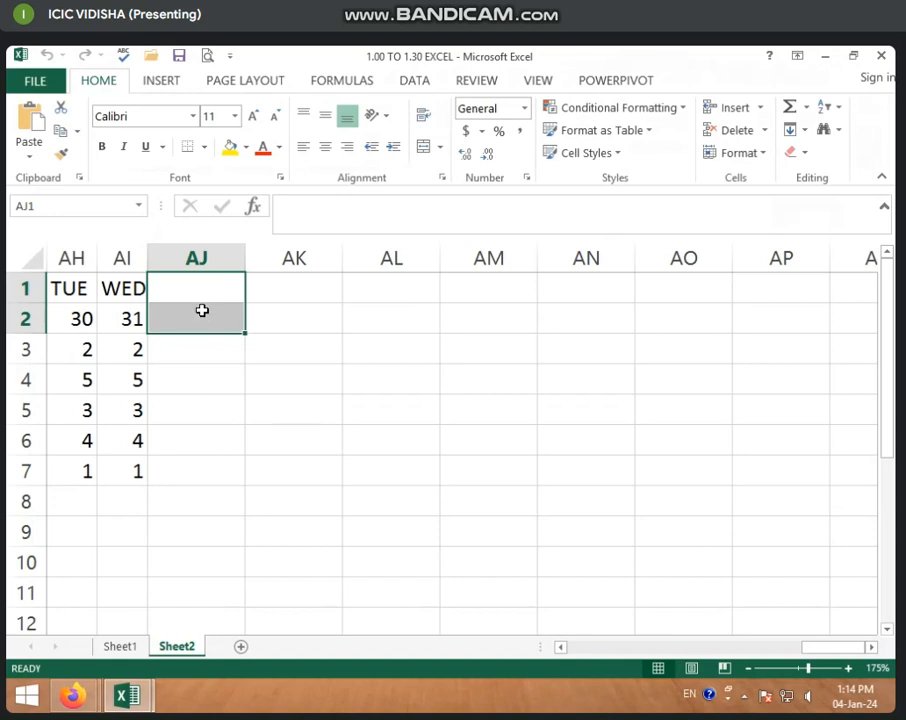
pyautogui.click(424, 147)
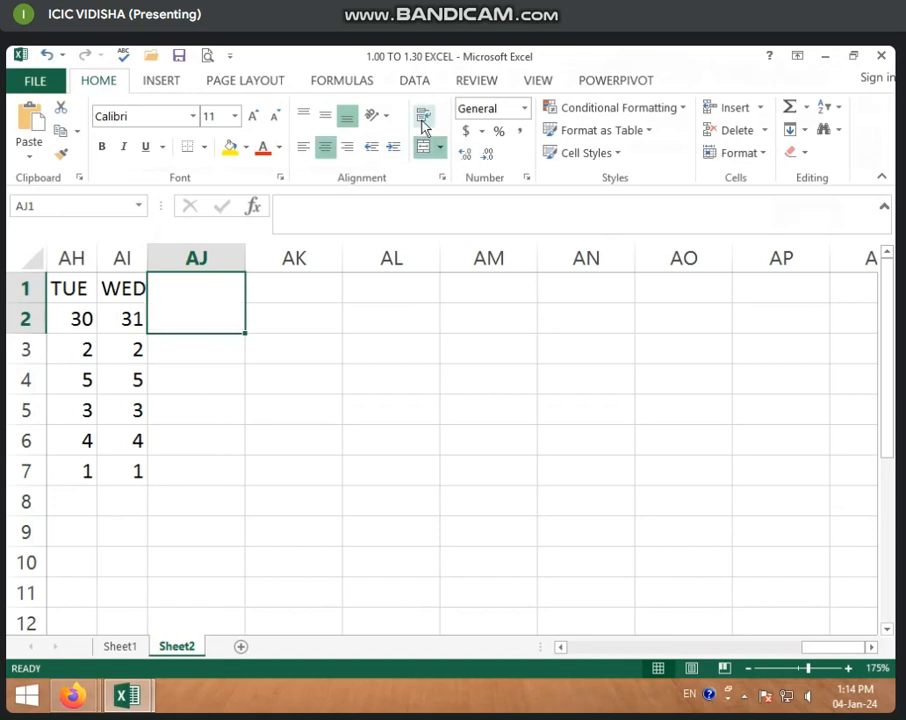
pyautogui.moveTo(316, 288); pyautogui.dragTo(316, 318)
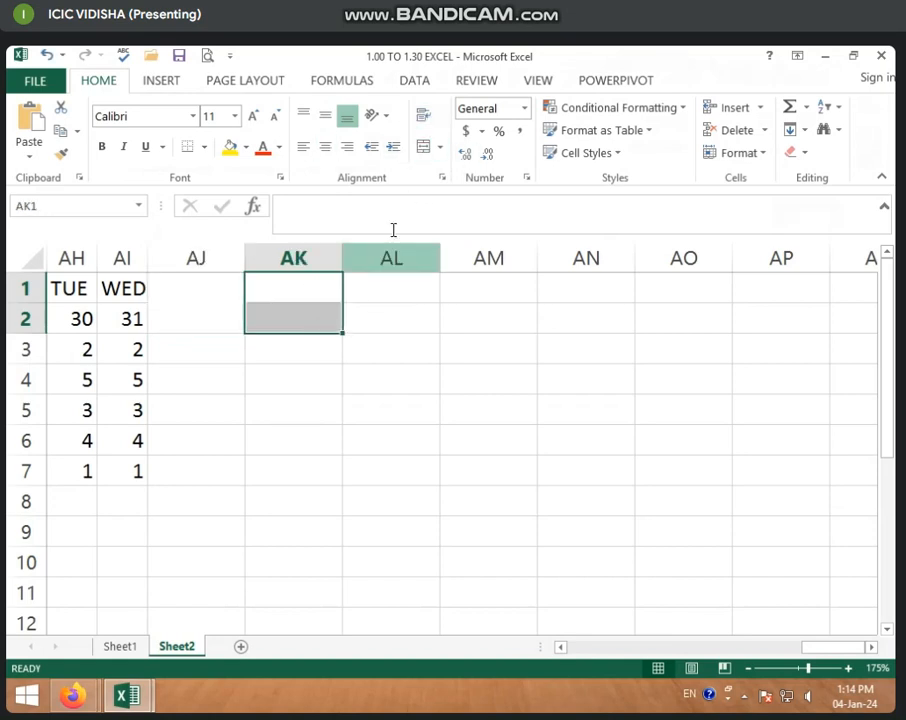
pyautogui.click(424, 147)
# Enter the heading PER HOUR SALARY in capitals in the merged cell AJ1
pyautogui.click(221, 312)
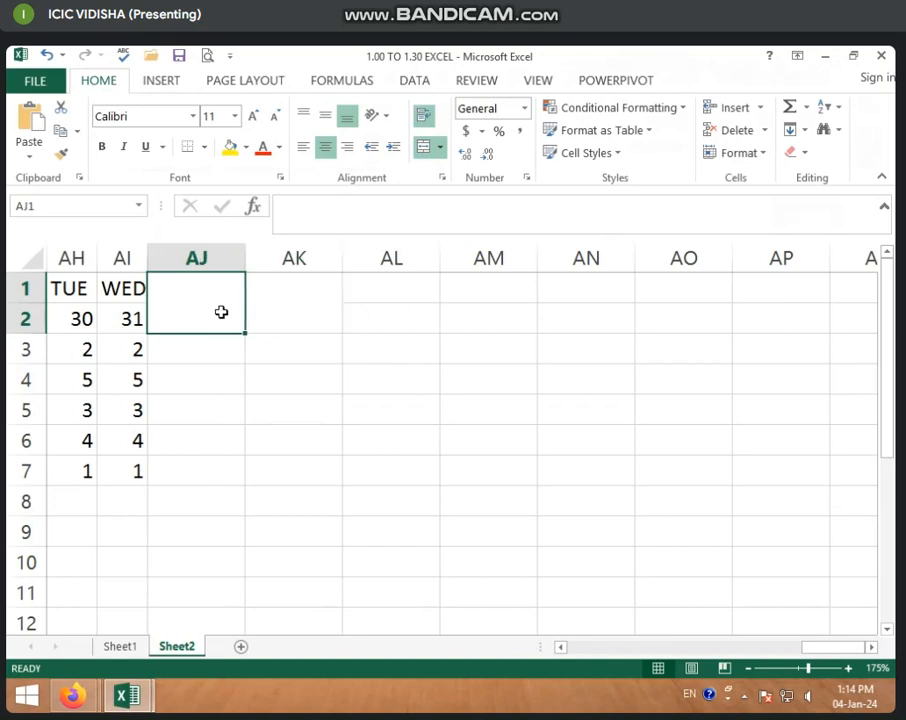
pyautogui.write('per')
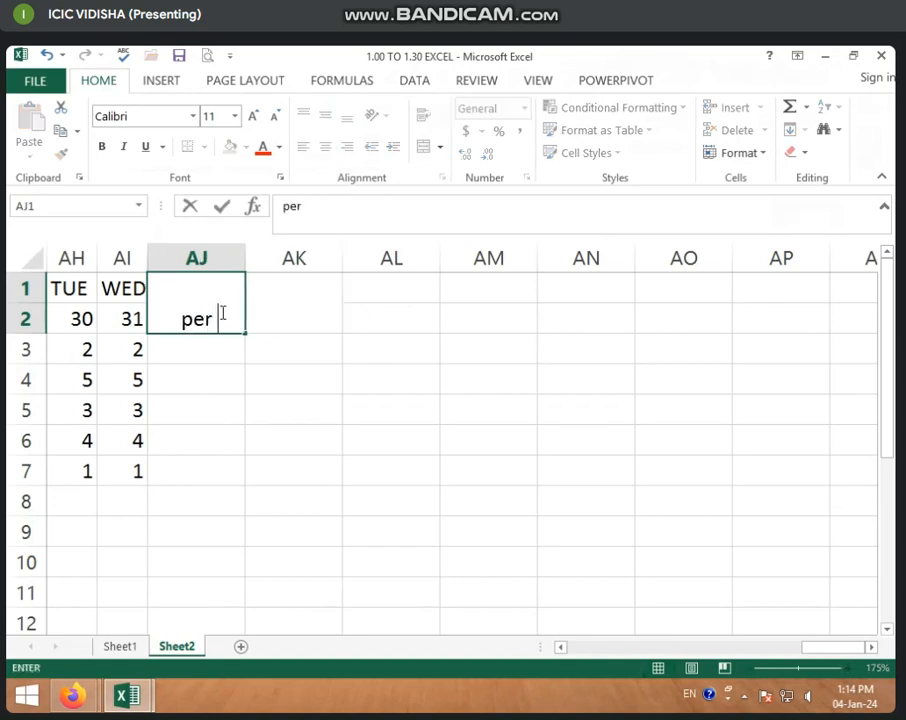
pyautogui.write(' hour')
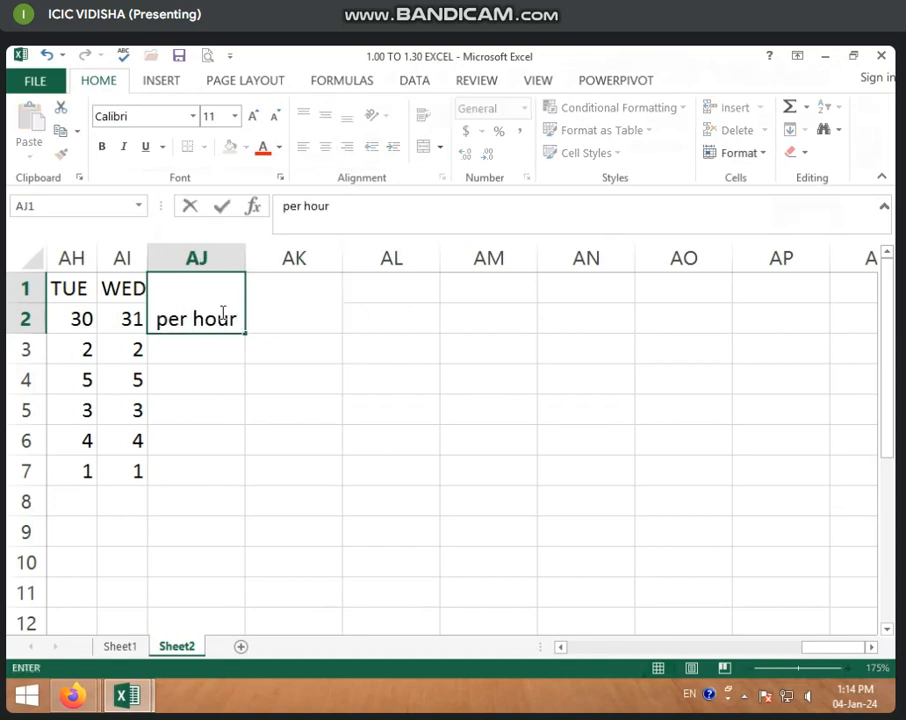
pyautogui.press('BackSpace')
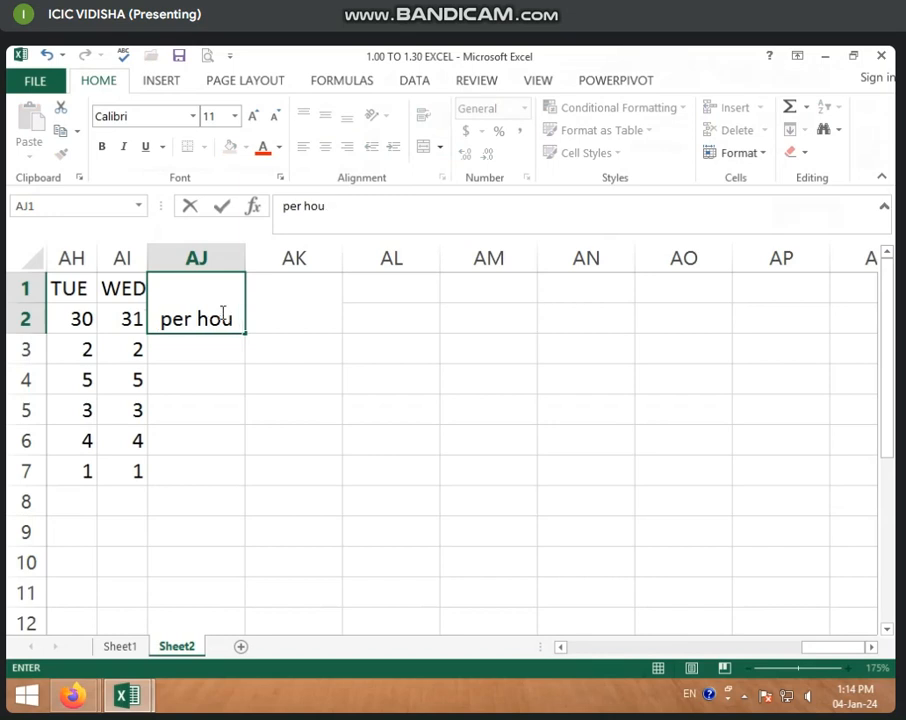
pyautogui.press('BackSpace')
pyautogui.press('BackSpace')
pyautogui.press('BackSpace')
pyautogui.press('BackSpace')
pyautogui.press('BackSpace')
pyautogui.press('BackSpace')
pyautogui.press('BackSpace')
pyautogui.write('P')
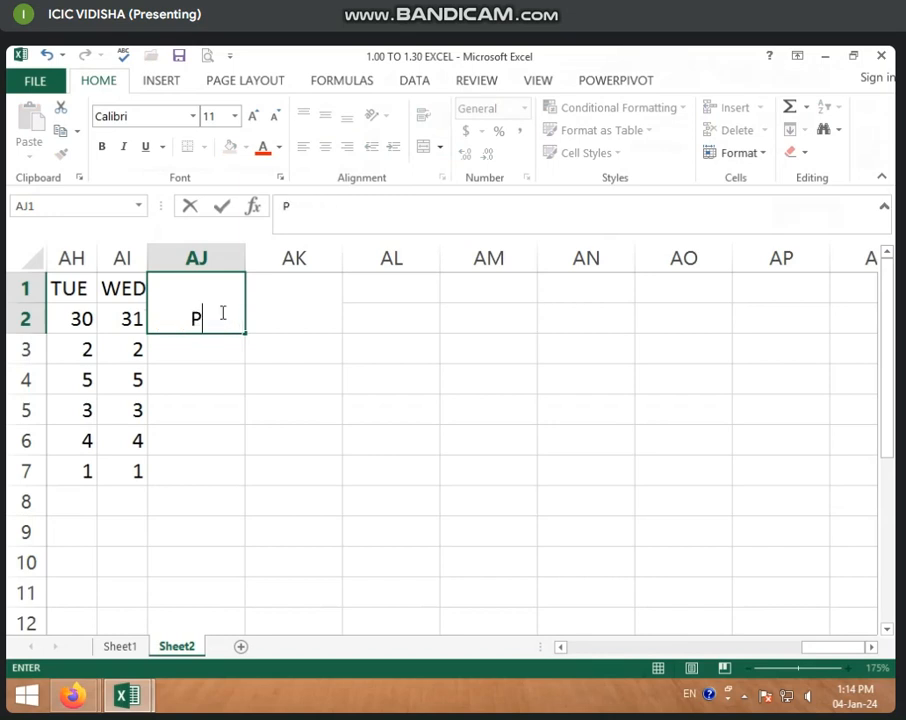
pyautogui.write('ER HOUR')
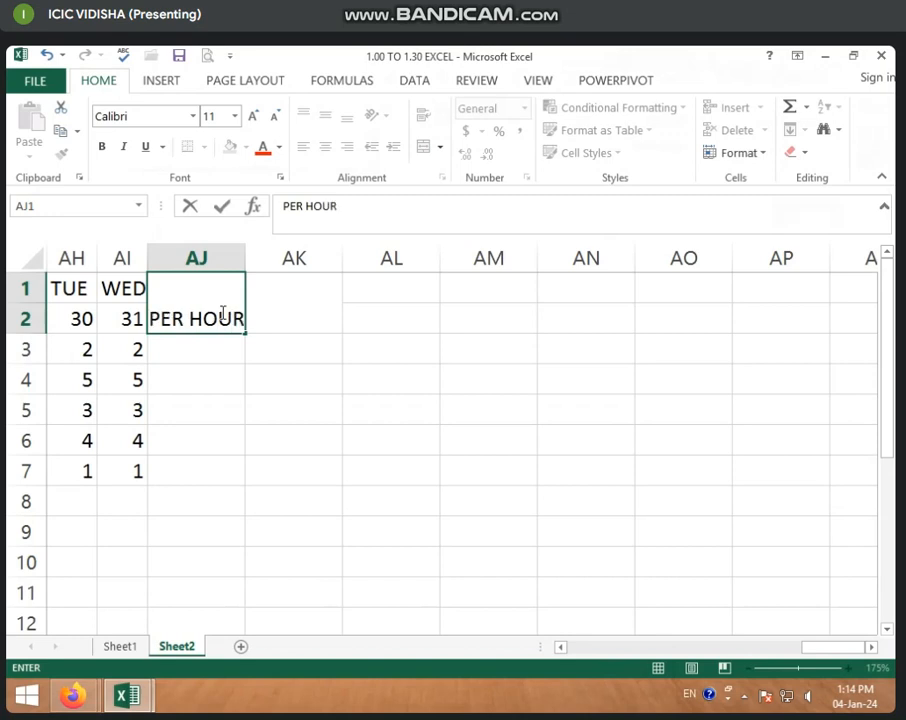
pyautogui.write(' SAK')
pyautogui.press('BackSpace')
pyautogui.write('LA')
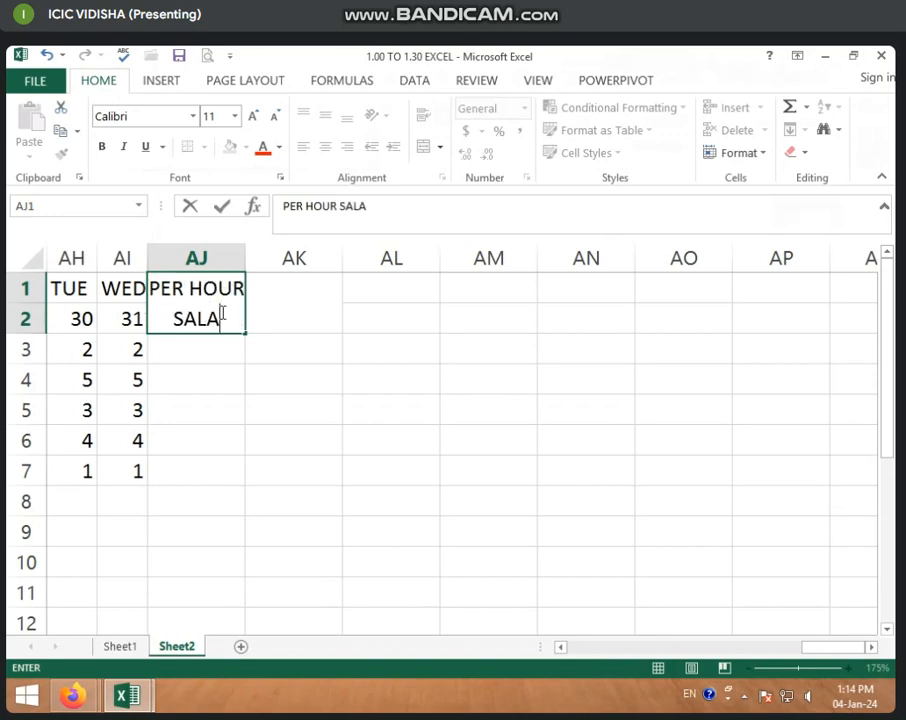
pyautogui.write('RY')
# Enter the heading WORK HOUR in the merged cell AK1
pyautogui.click(293, 291)
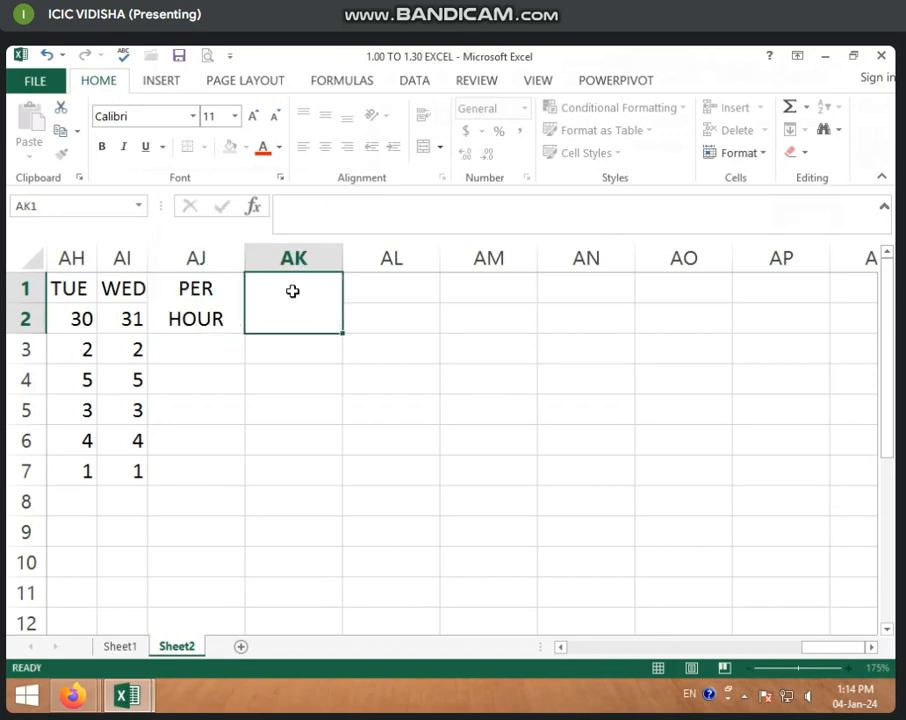
pyautogui.write('WORJ')
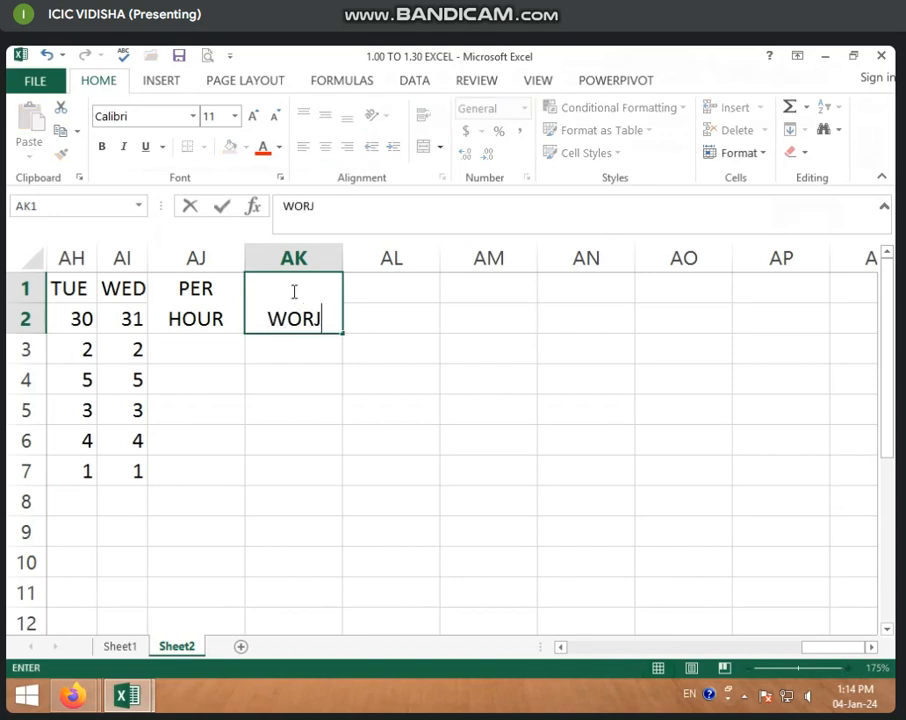
pyautogui.write('H HOUR')
pyautogui.click(332, 290)
pyautogui.press('BackSpace')
pyautogui.press('BackSpace')
pyautogui.press('BackSpace')
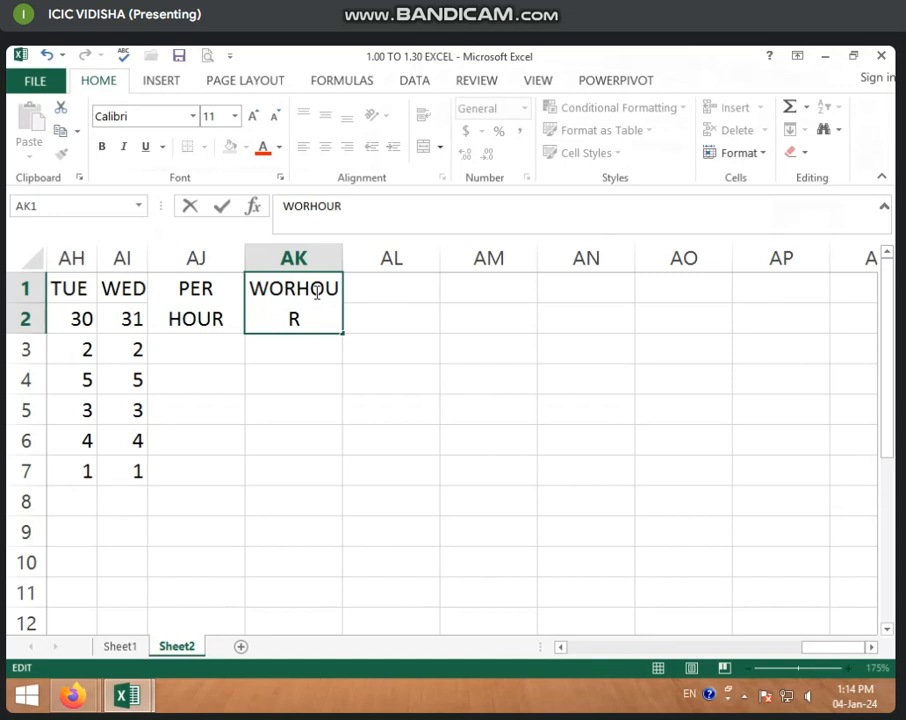
pyautogui.write('K')
# Replace HOUR with DAY in the AJ1 heading so it reads PER DAY SALARY
pyautogui.click(224, 306)
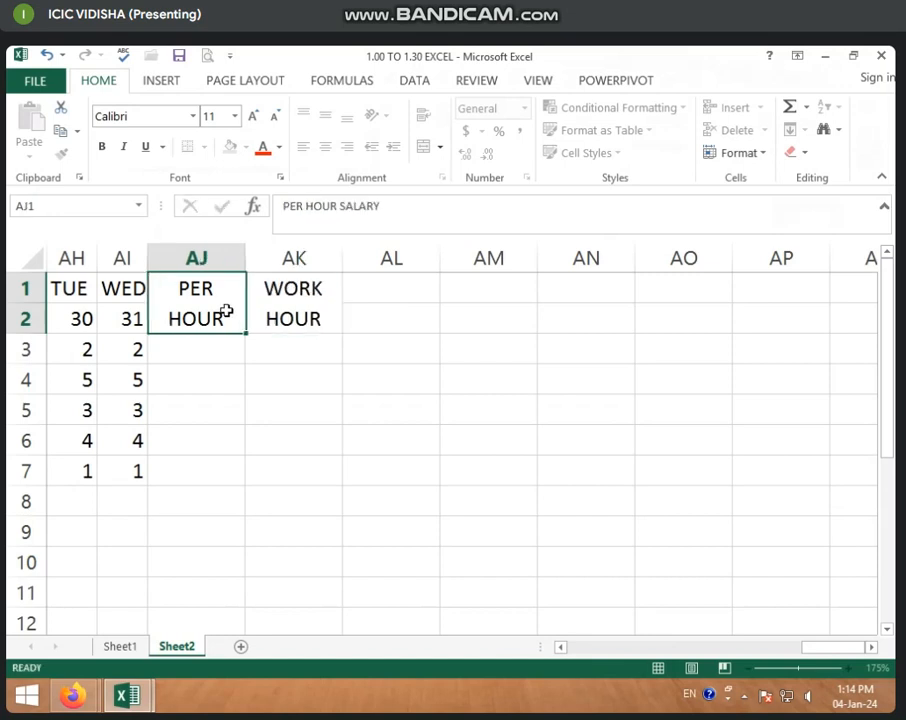
pyautogui.doubleClick(228, 298)
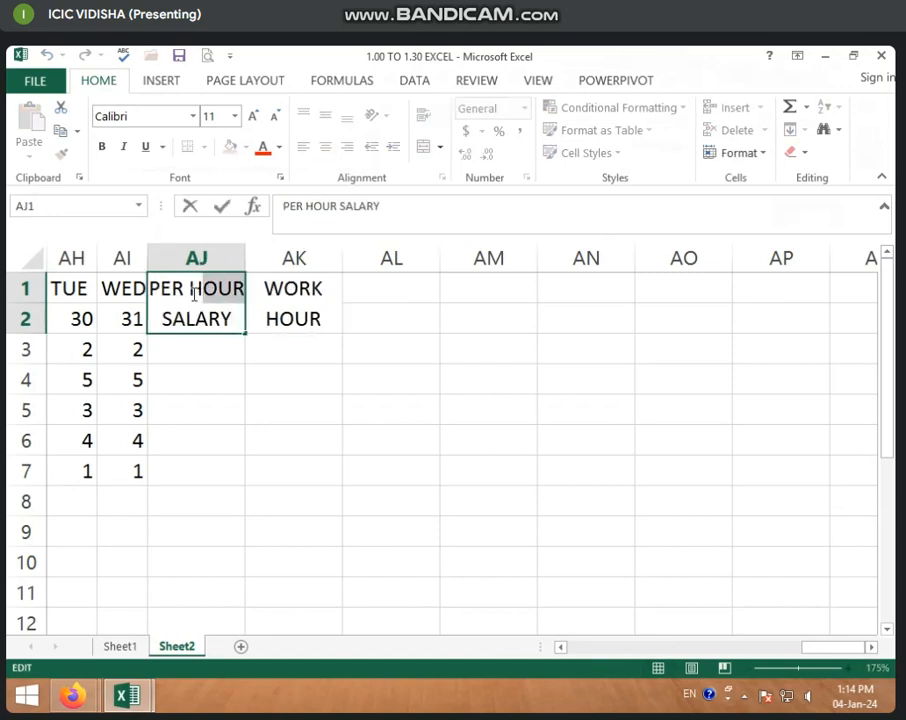
pyautogui.doubleClick(192, 294)
pyautogui.write('DAY')
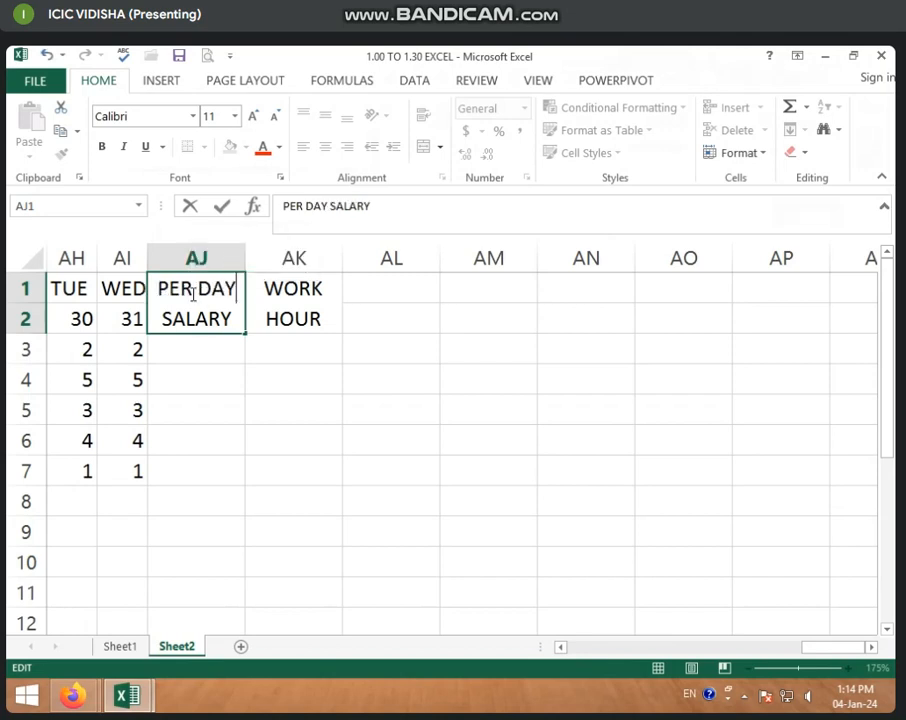
pyautogui.click(416, 296)
# Calculate the first employee's per-day salary in AJ3 with the formula =C3/31
pyautogui.click(218, 342)
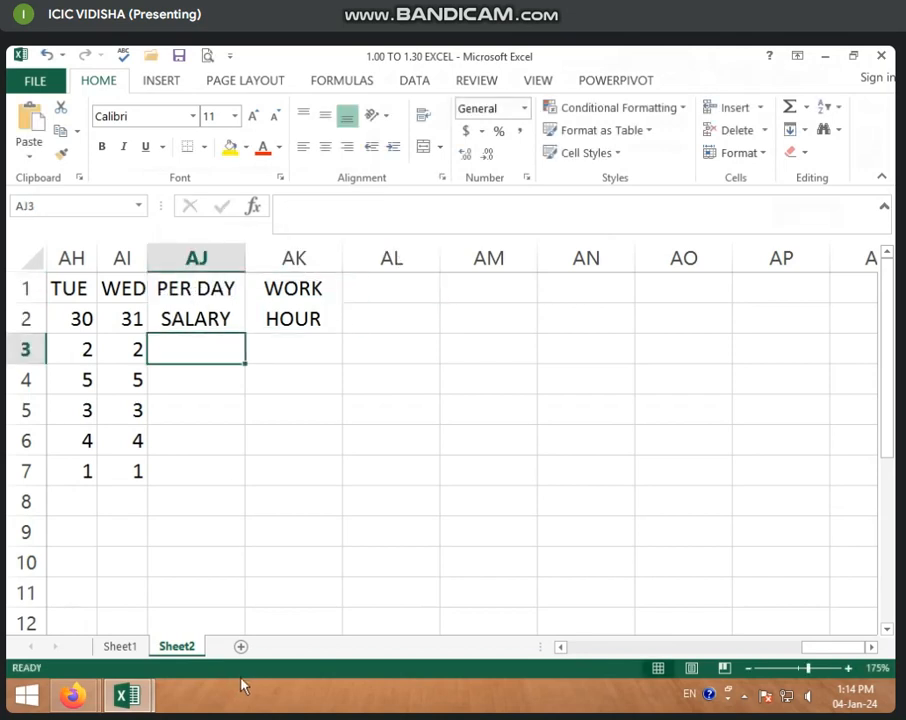
pyautogui.write('=')
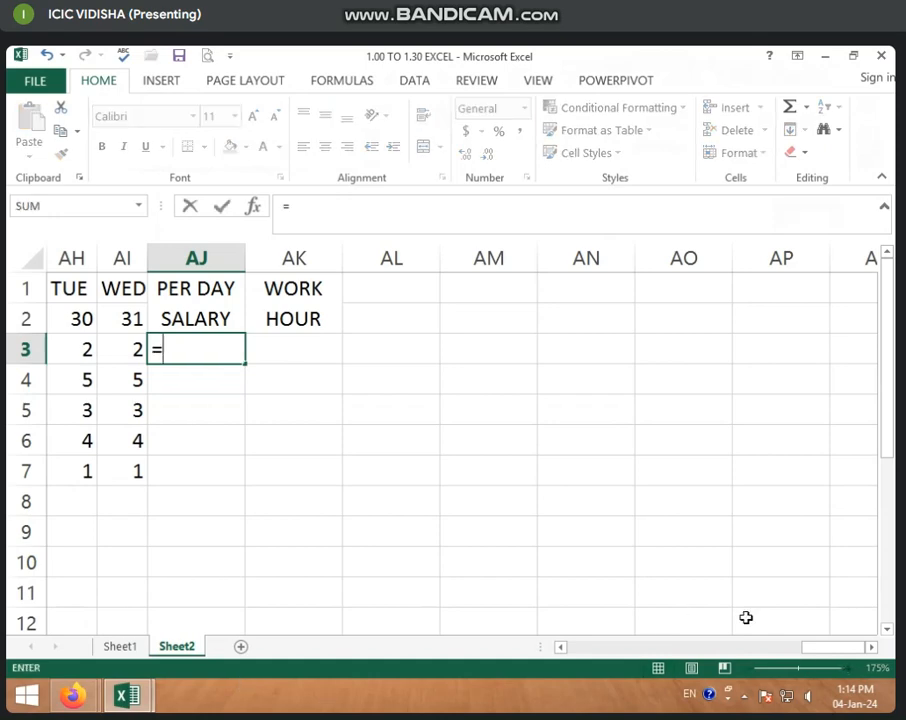
pyautogui.moveTo(800, 652); pyautogui.dragTo(600, 647)
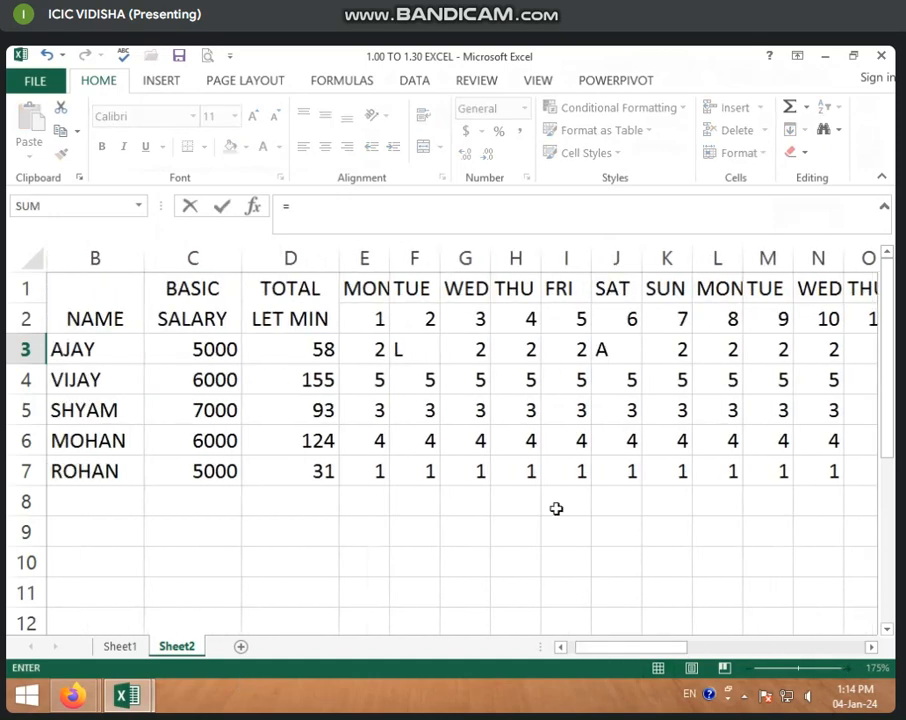
pyautogui.click(225, 349)
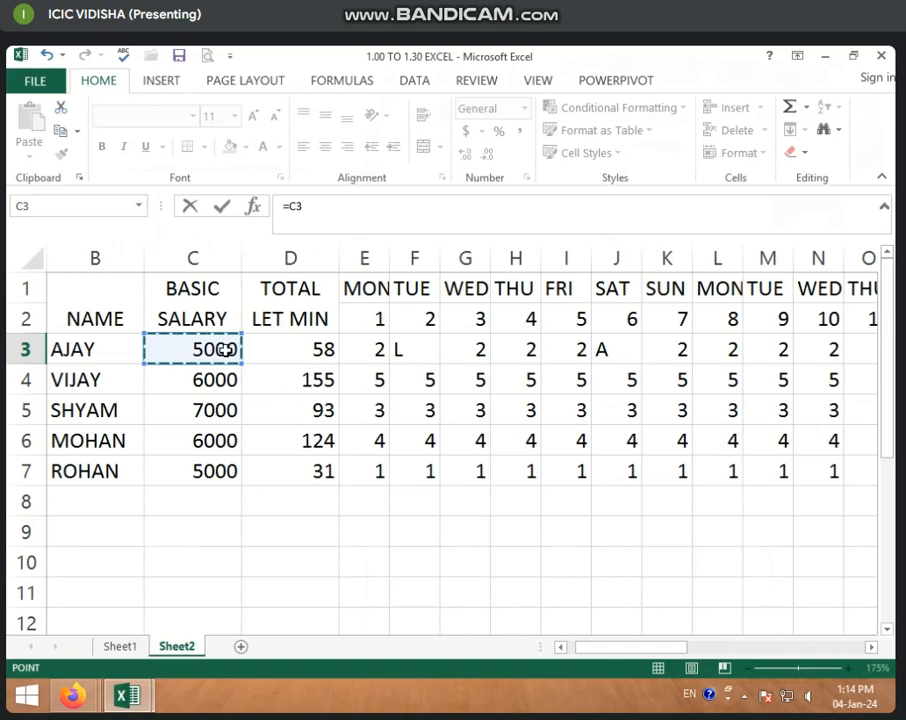
pyautogui.write('/')
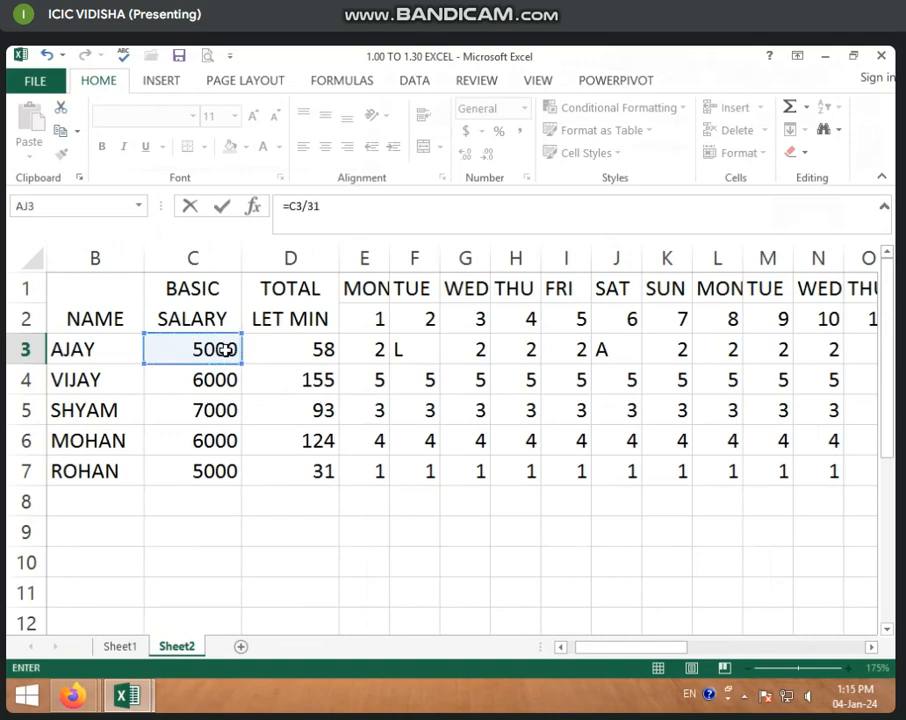
pyautogui.write('31')
pyautogui.press('Return')
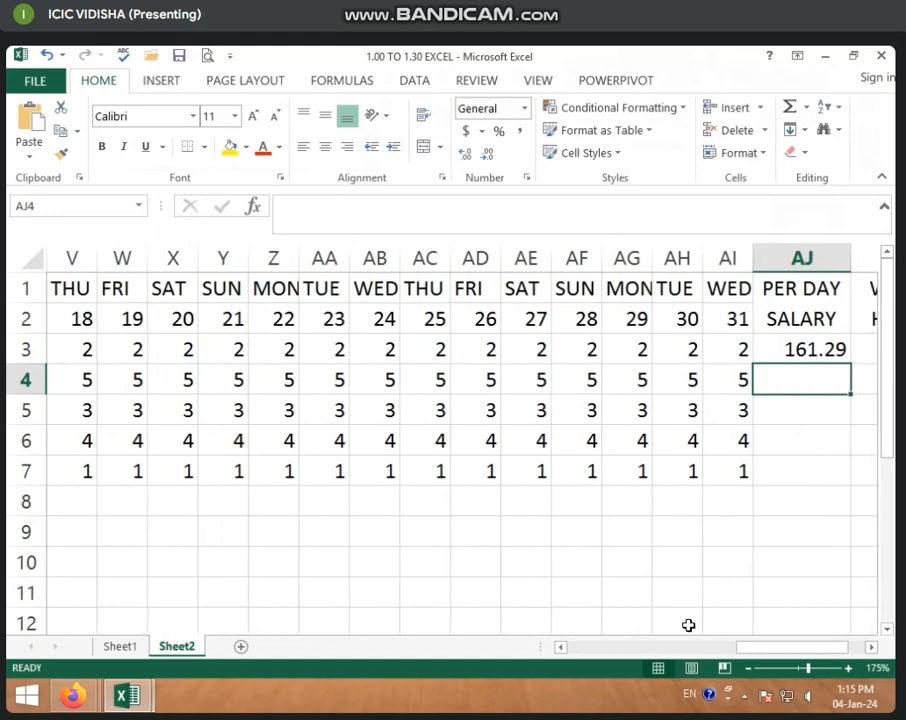
# Copy the AJ3 per-day salary formula down through AJ7 and format the range with no decimal places
pyautogui.moveTo(740, 647); pyautogui.dragTo(823, 643)
pyautogui.click(726, 349)
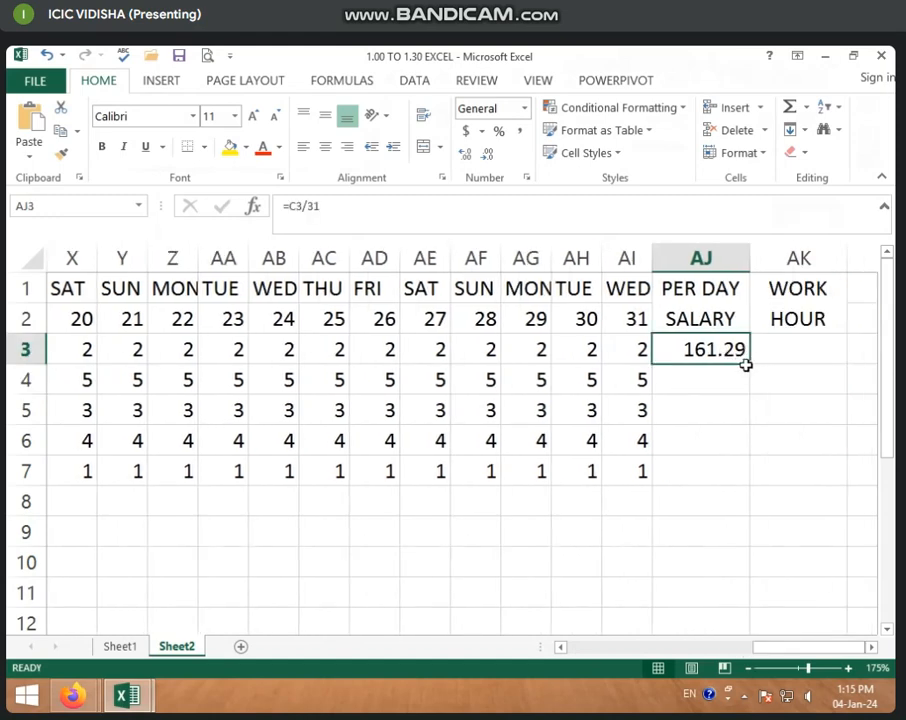
pyautogui.moveTo(749, 365); pyautogui.dragTo(721, 476)
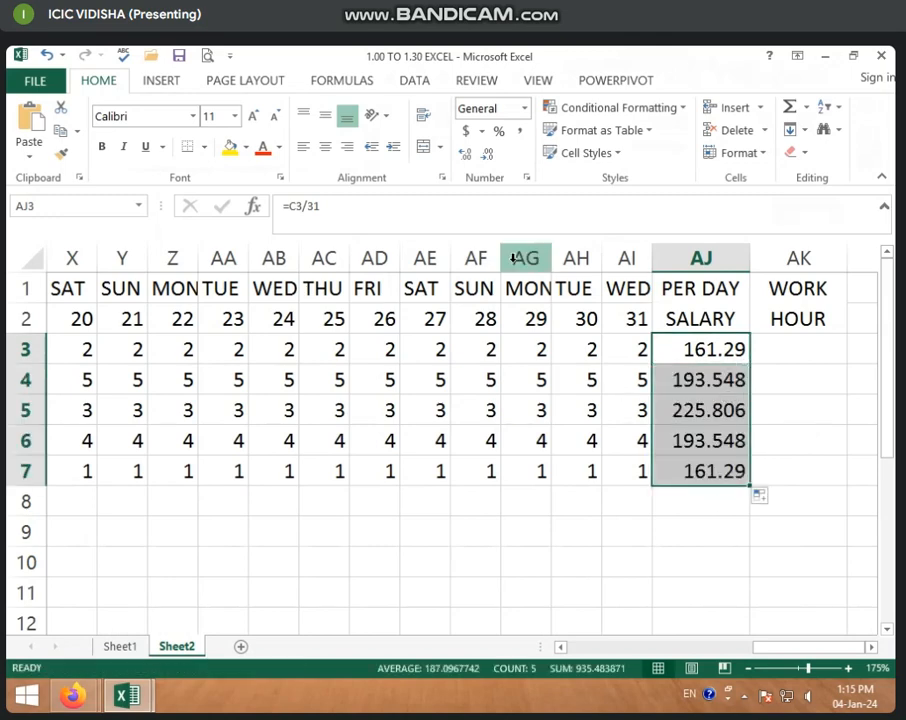
pyautogui.click(486, 153)
pyautogui.click(486, 153)
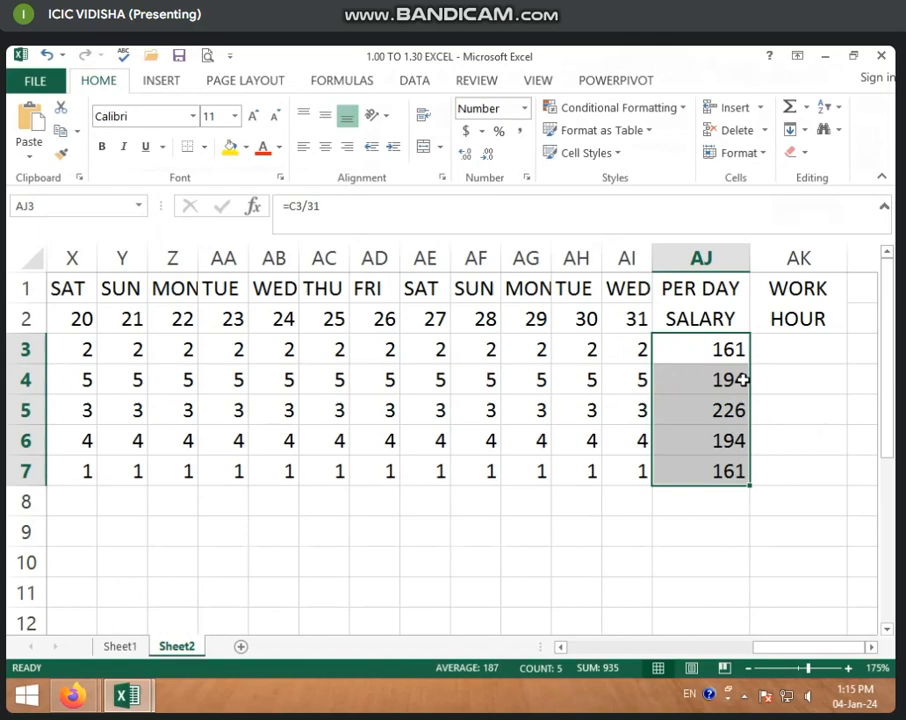
# Merge and center AL1:AL2 with wrapped text and enter the heading PER HOUR SA
pyautogui.click(789, 346)
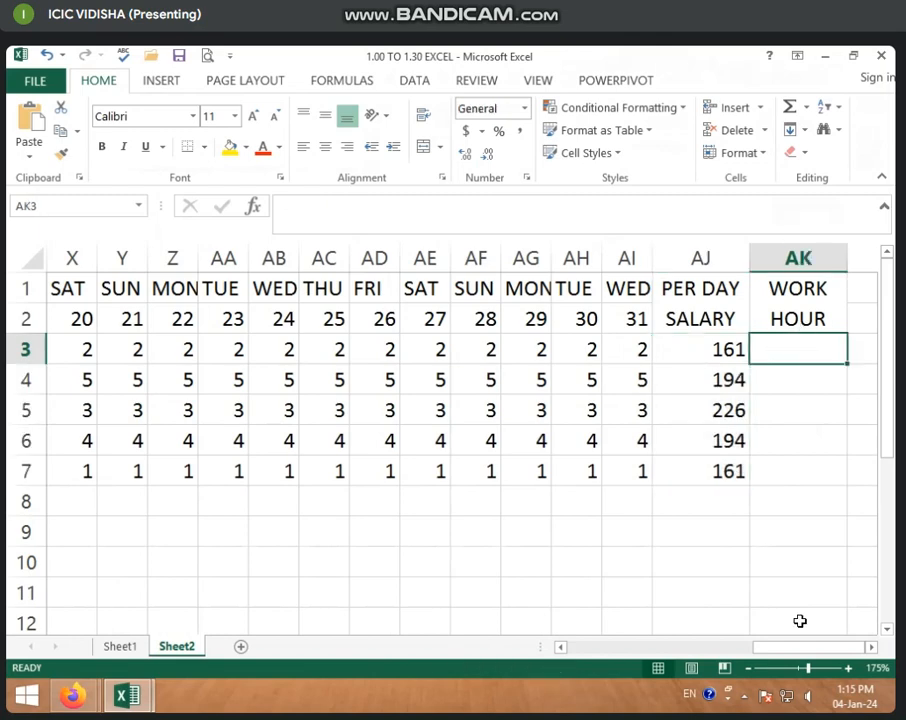
pyautogui.moveTo(823, 246); pyautogui.dragTo(669, 360)
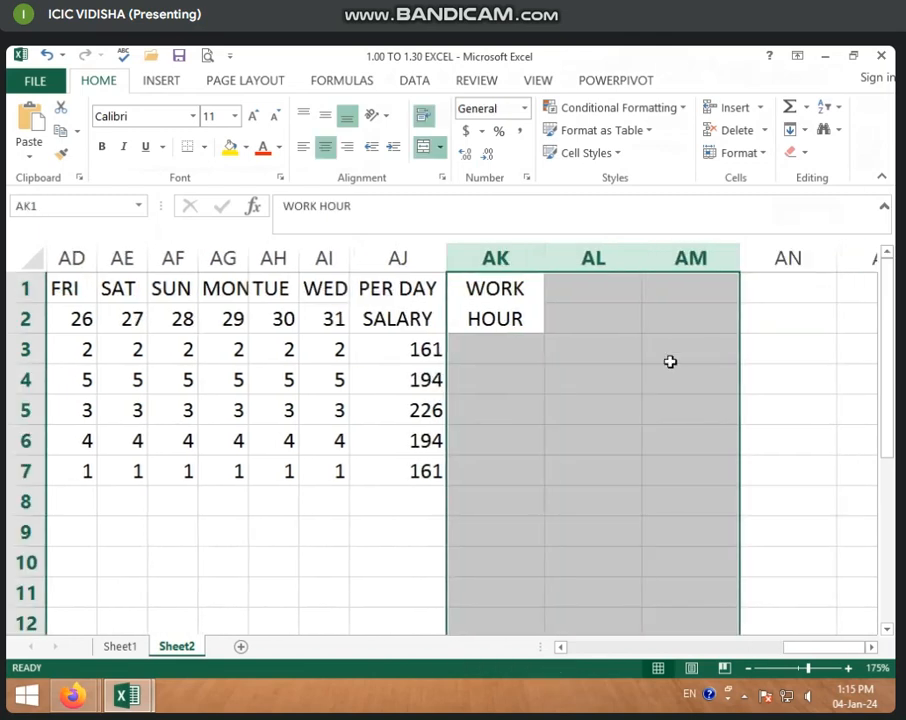
pyautogui.click(669, 360)
pyautogui.moveTo(601, 277); pyautogui.dragTo(602, 313)
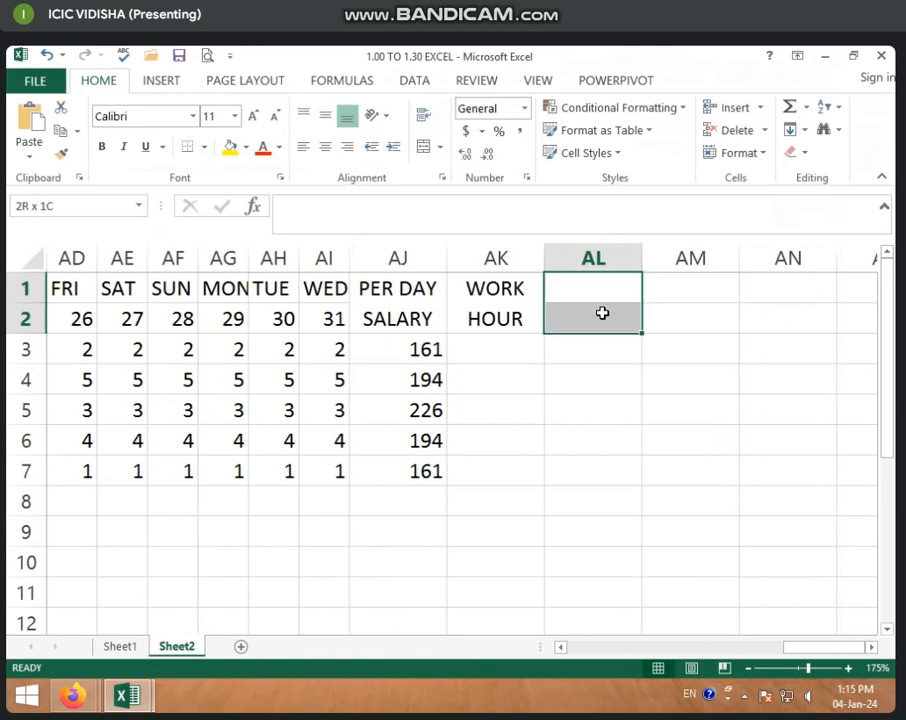
pyautogui.click(424, 147)
pyautogui.click(424, 115)
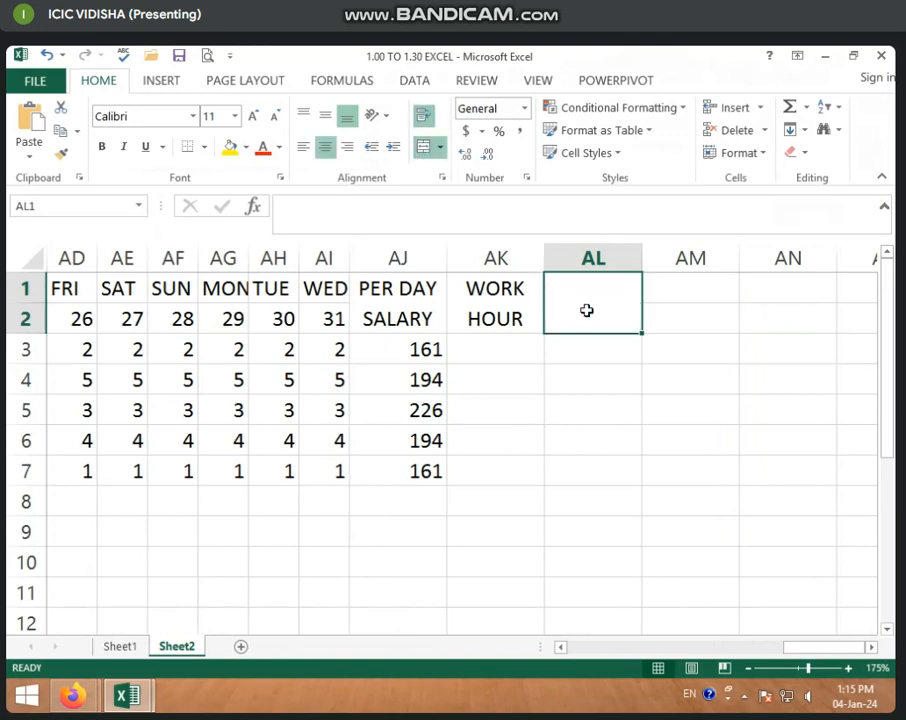
pyautogui.write('PER HO')
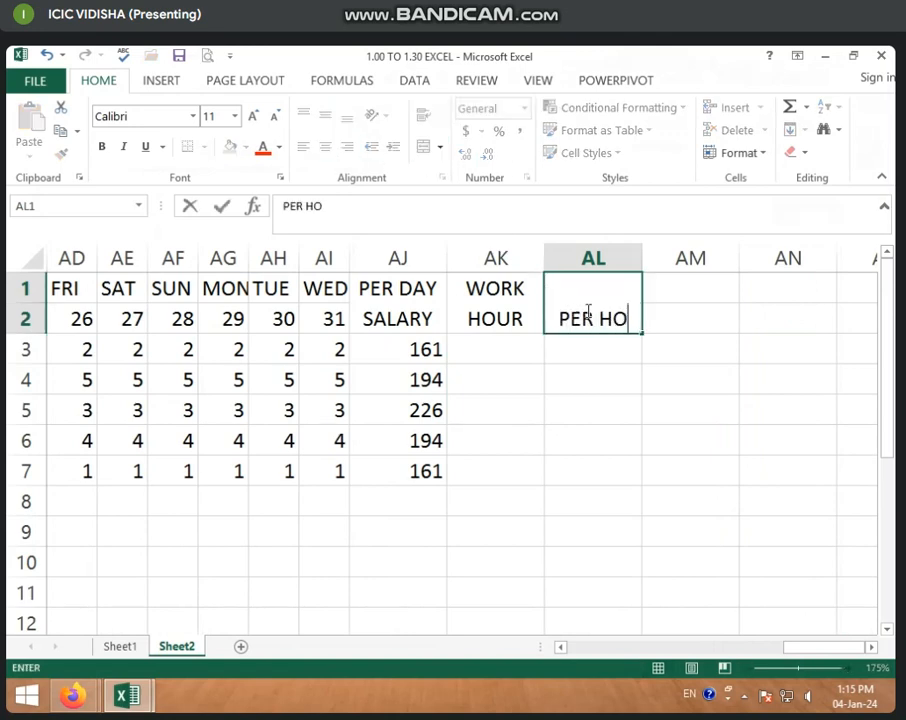
pyautogui.write('UR SA')
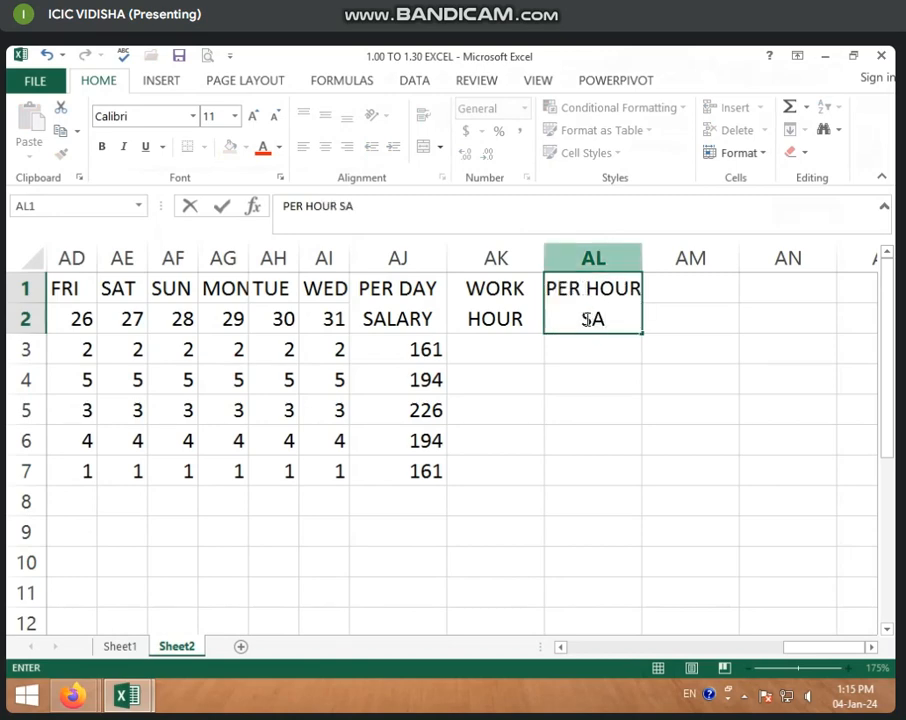
# Fill the WORK HOUR column in AK3:AK7 with 5, 8, 6, 5 and 7
pyautogui.click(511, 353)
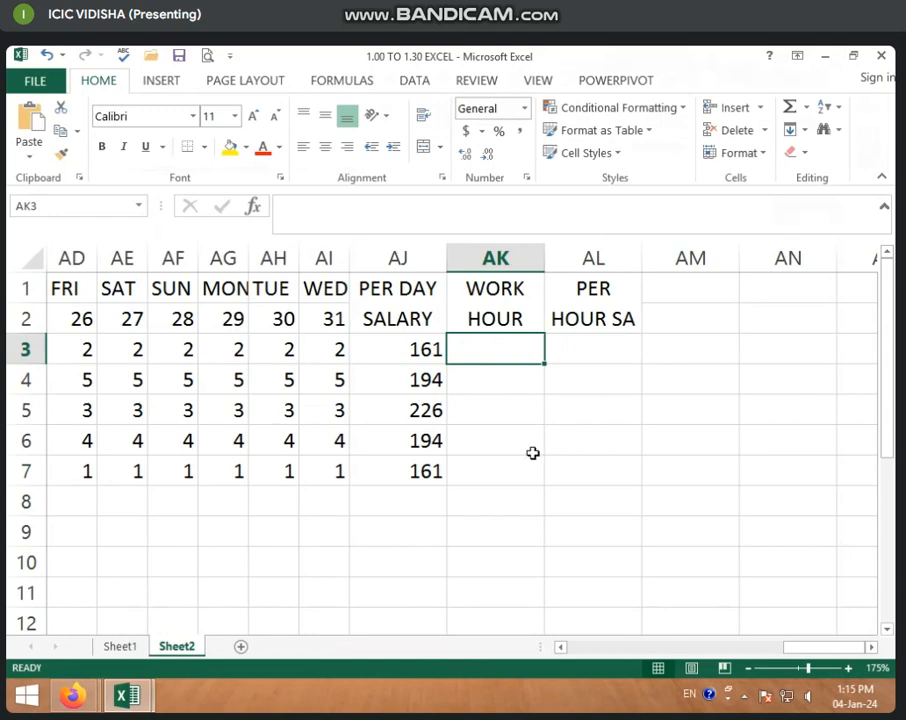
pyautogui.write('5')
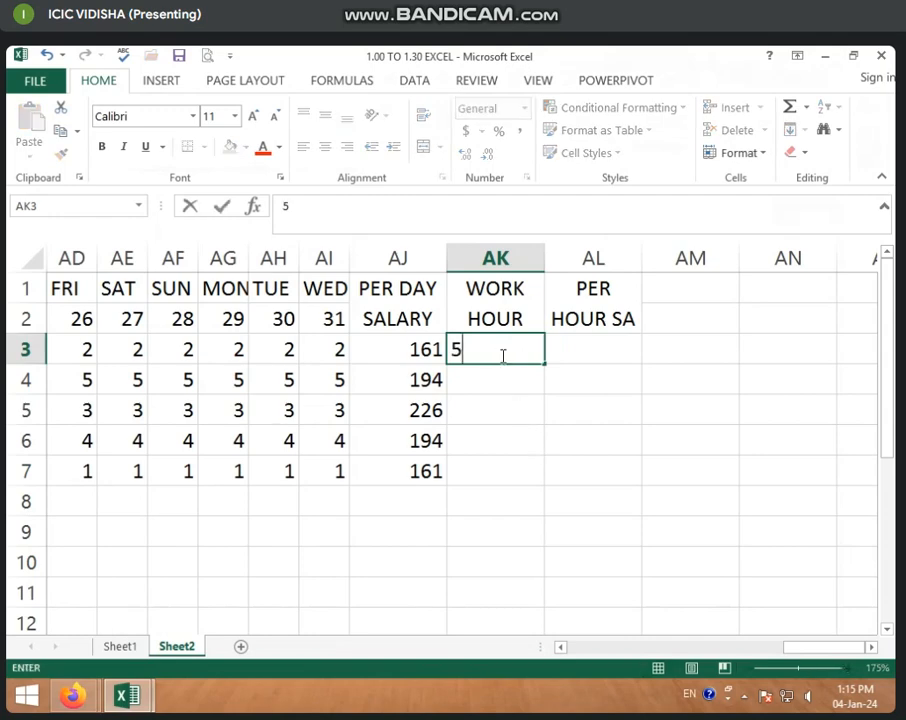
pyautogui.press('Return')
pyautogui.write('8')
pyautogui.press('Return')
pyautogui.write('6')
pyautogui.press('Return')
pyautogui.write('5')
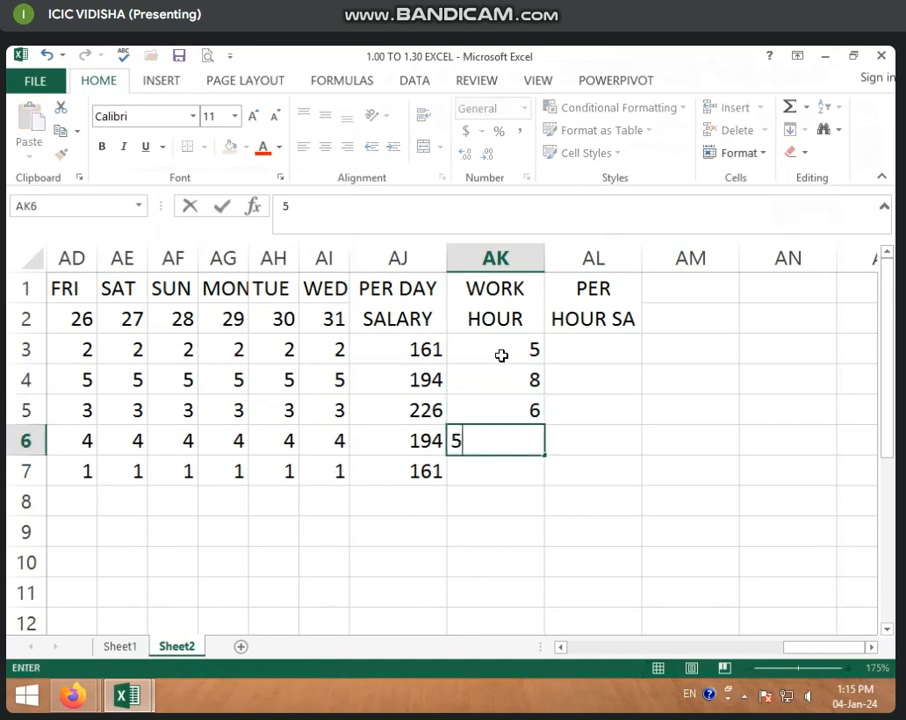
pyautogui.press('Return')
pyautogui.write('7')
pyautogui.press('Return')
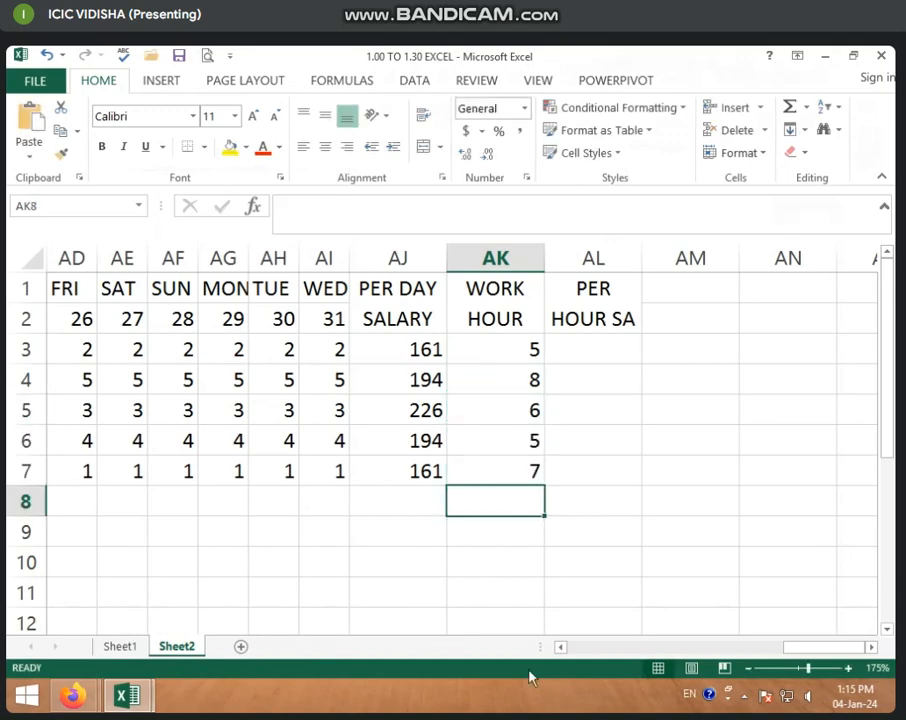
# Calculate the first employee's per-hour salary in AL3 with the formula =AJ3/AK3
pyautogui.click(584, 349)
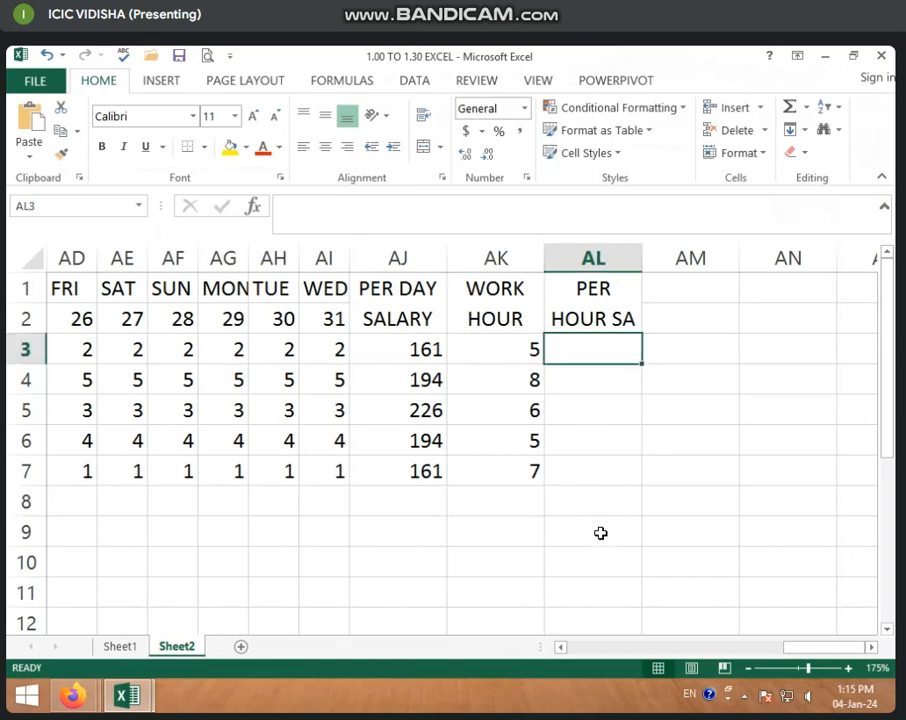
pyautogui.write('=')
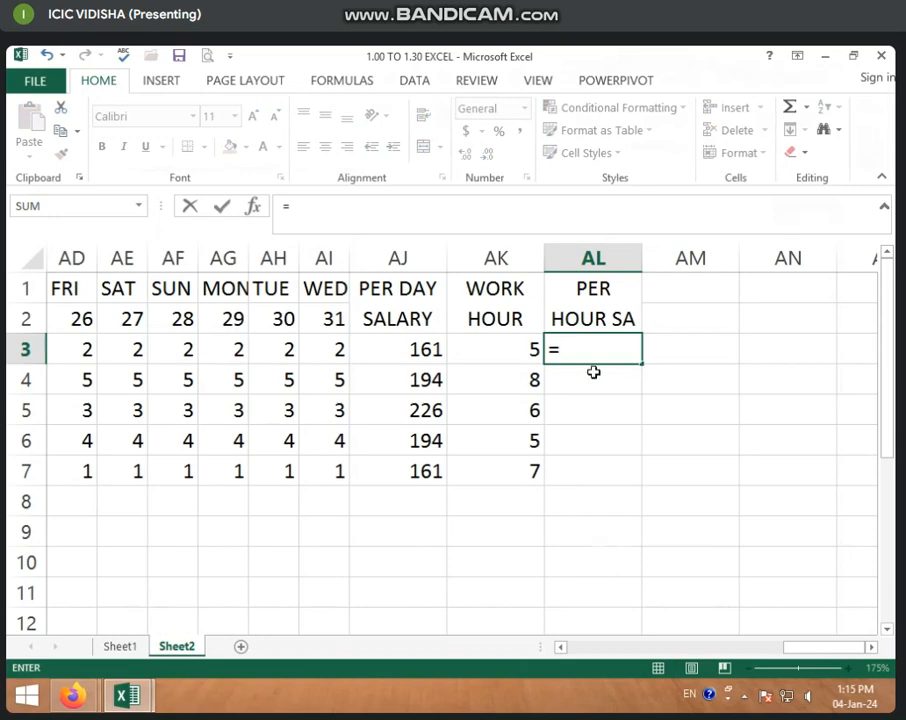
pyautogui.click(415, 349)
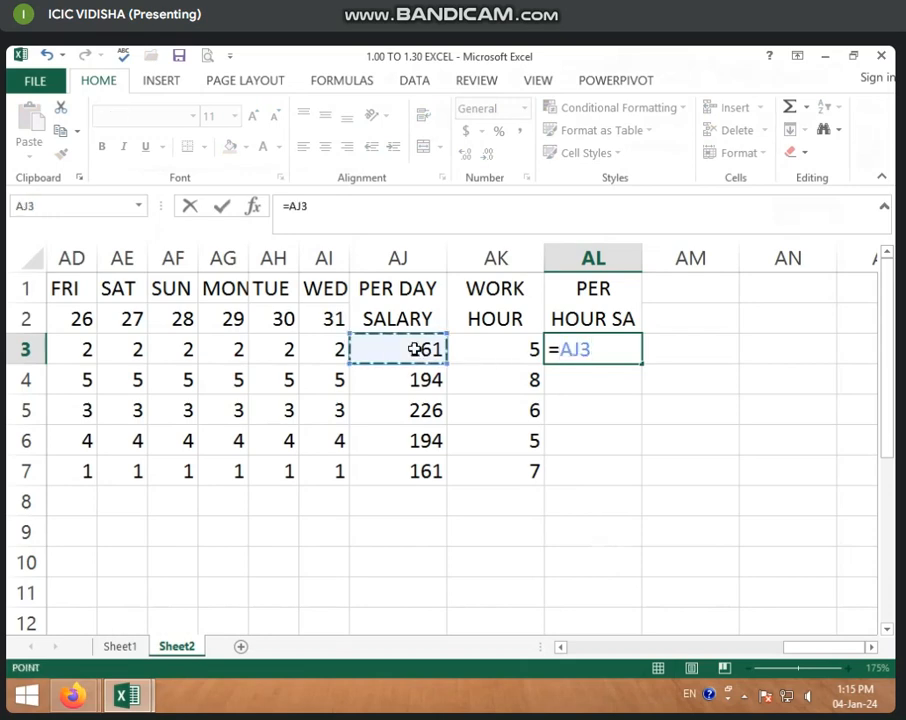
pyautogui.write('/')
pyautogui.click(506, 352)
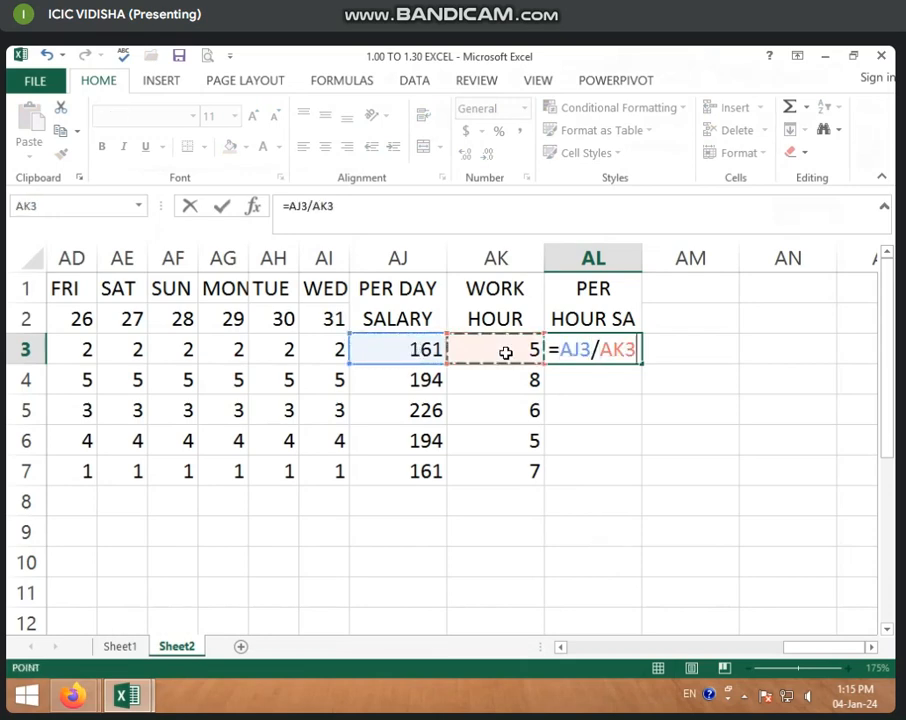
pyautogui.press('Return')
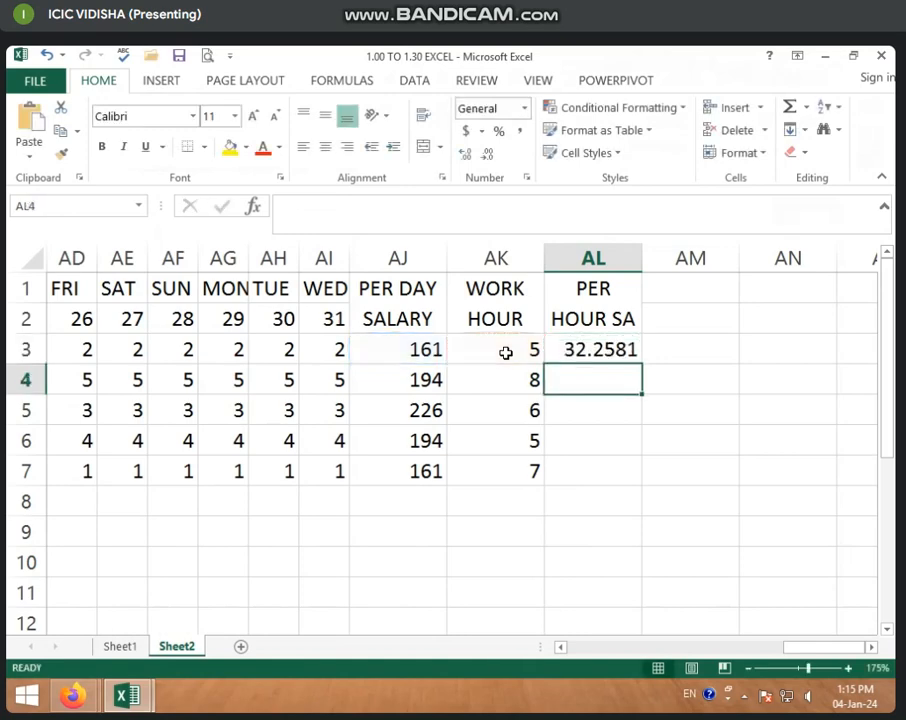
# Copy the AL3 per-hour salary formula down through AL7 and format the range with one decimal place
pyautogui.click(592, 349)
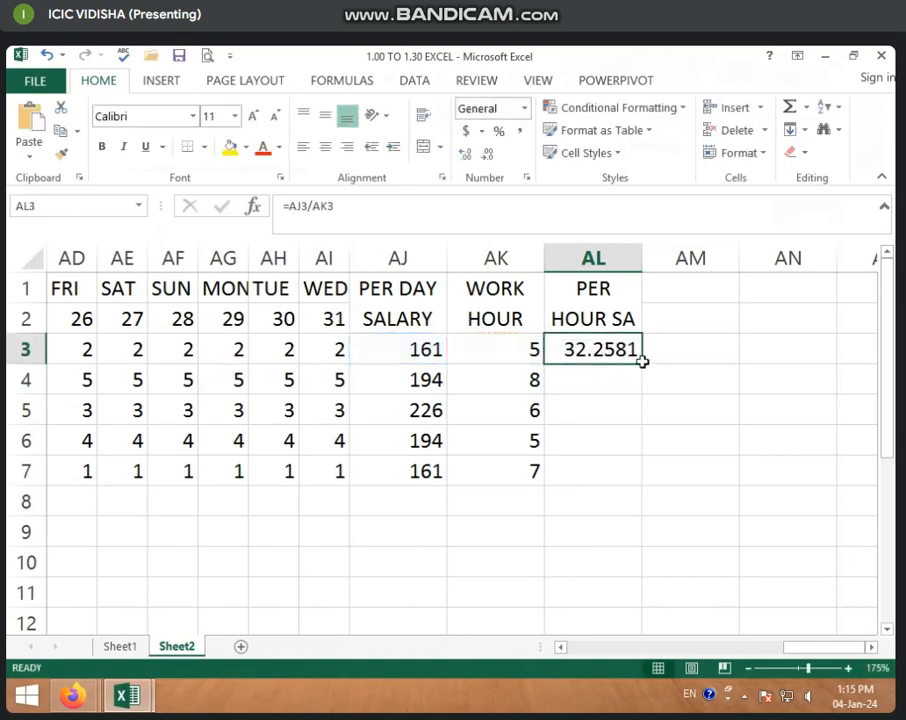
pyautogui.moveTo(643, 364); pyautogui.dragTo(635, 482)
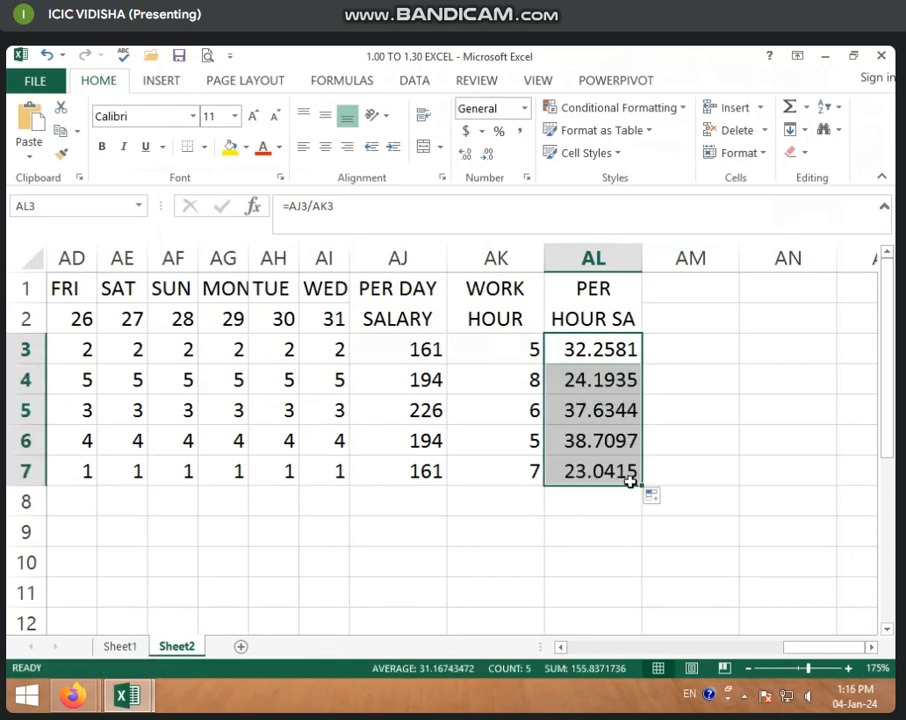
pyautogui.click(487, 154)
pyautogui.click(487, 154)
pyautogui.click(487, 154)
# Merge and center AM1:AM2 with wrapped text and enter the heading PER MIN SALARY
pyautogui.moveTo(698, 296); pyautogui.dragTo(694, 313)
pyautogui.click(424, 146)
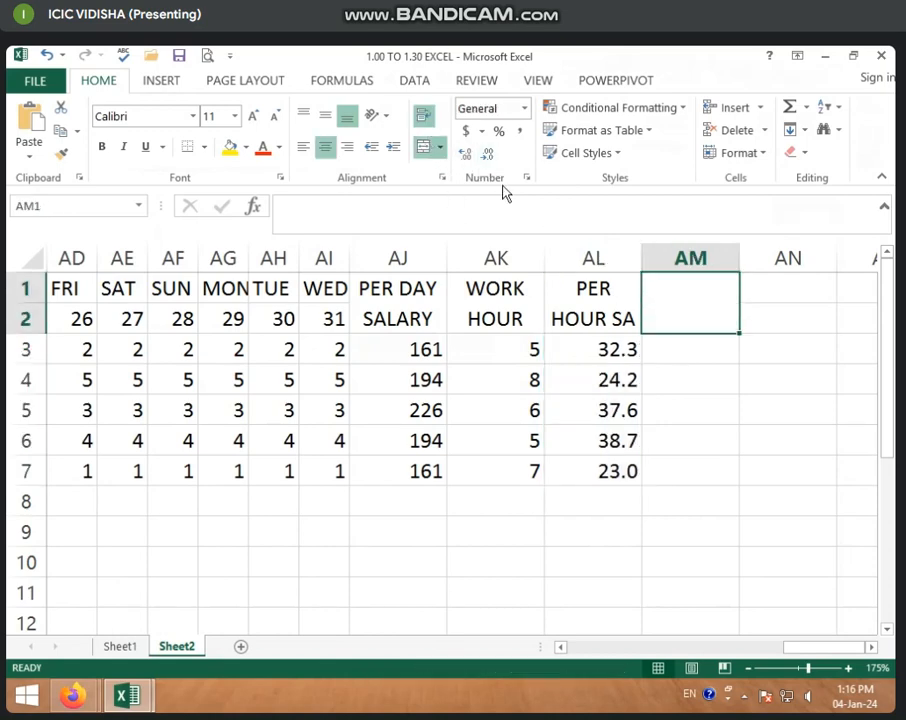
pyautogui.write('PW')
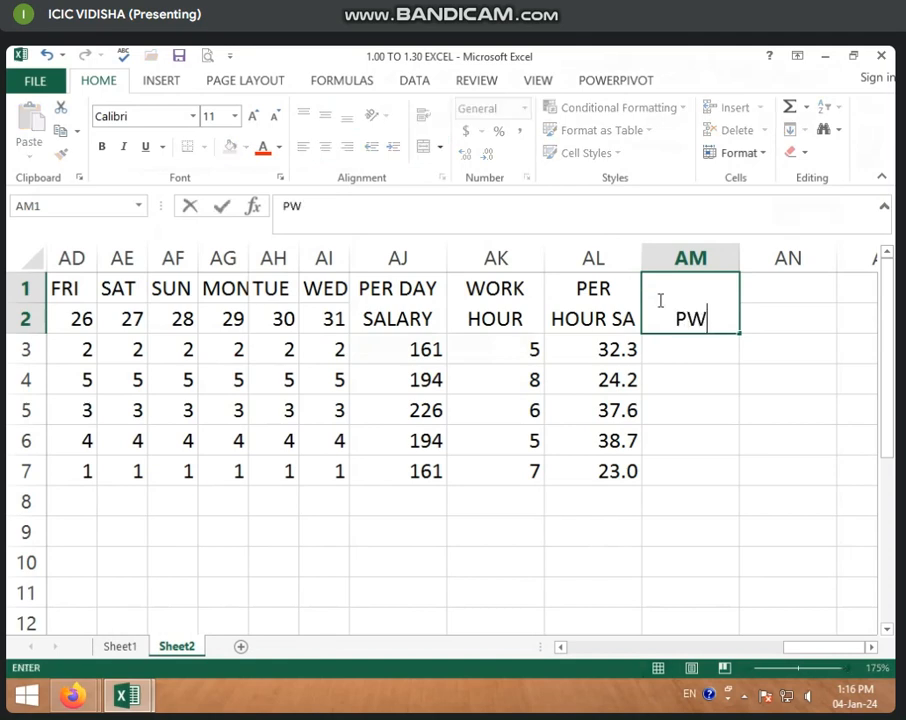
pyautogui.press('BackSpace')
pyautogui.write('ER MIN SALARY')
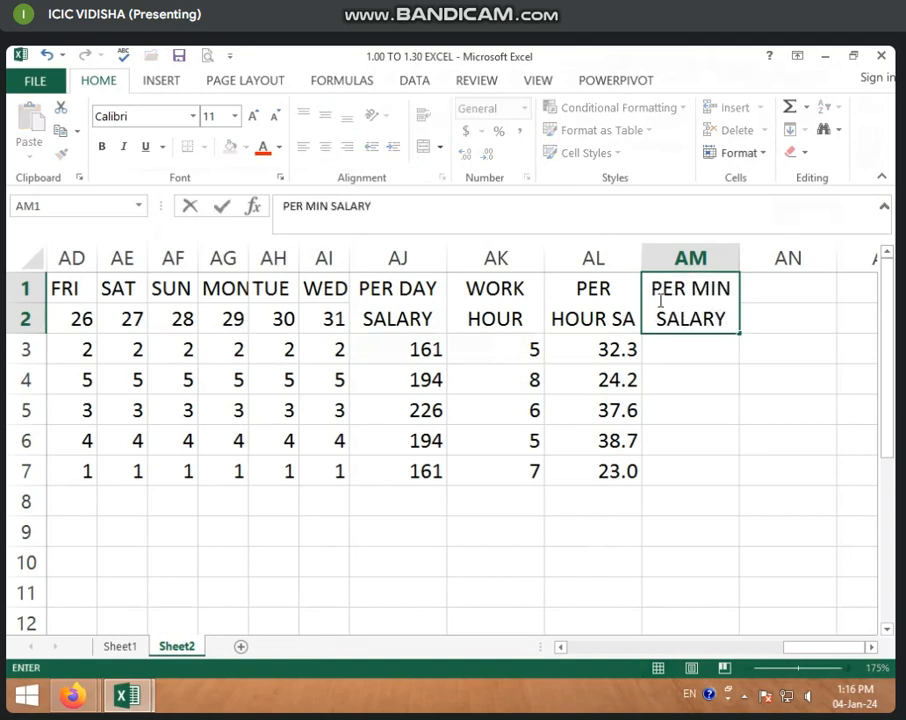
# Calculate the first employee's per-minute salary in AM3 with the formula =AL3/60
pyautogui.click(674, 350)
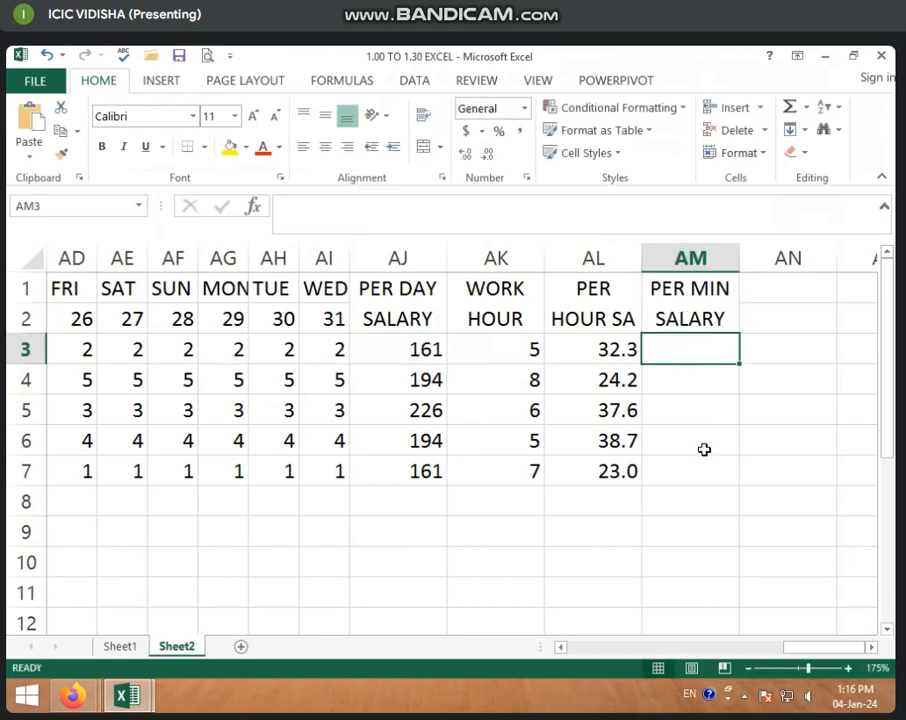
pyautogui.write('=')
pyautogui.click(620, 345)
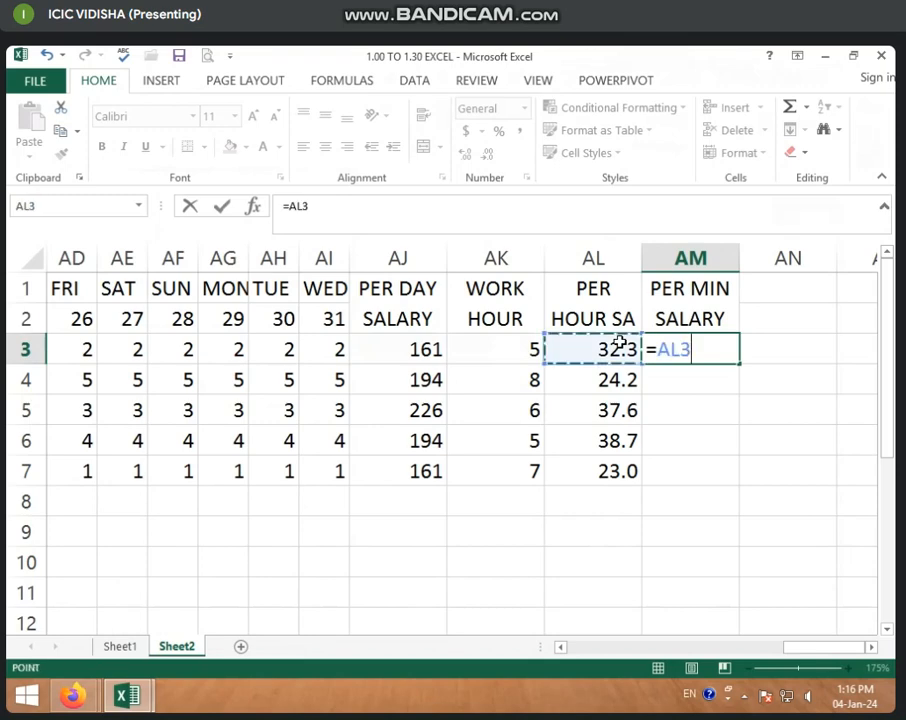
pyautogui.write('/')
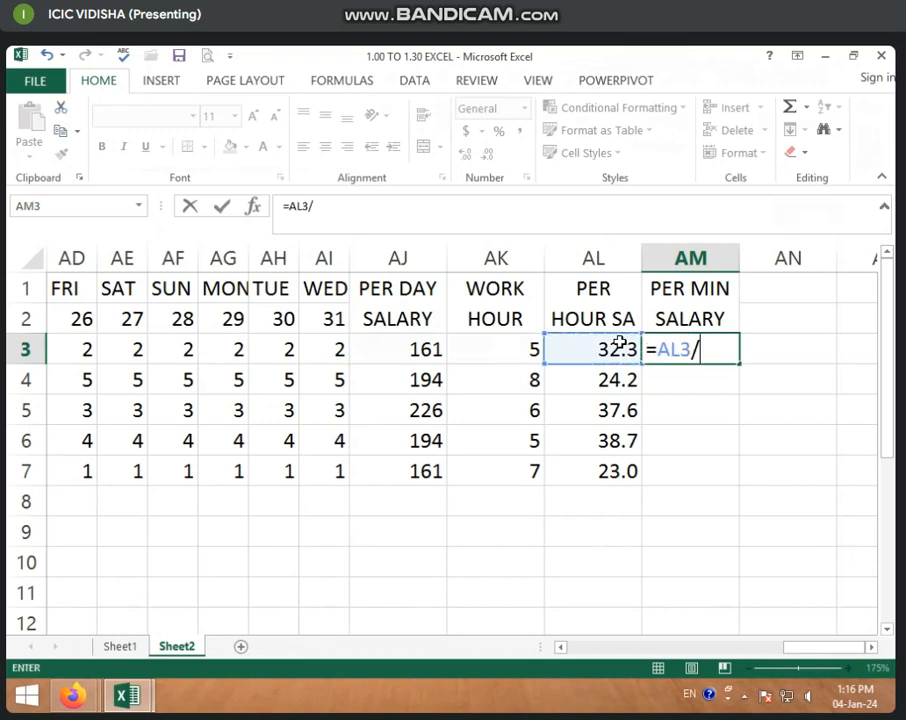
pyautogui.write('60')
pyautogui.press('Return')
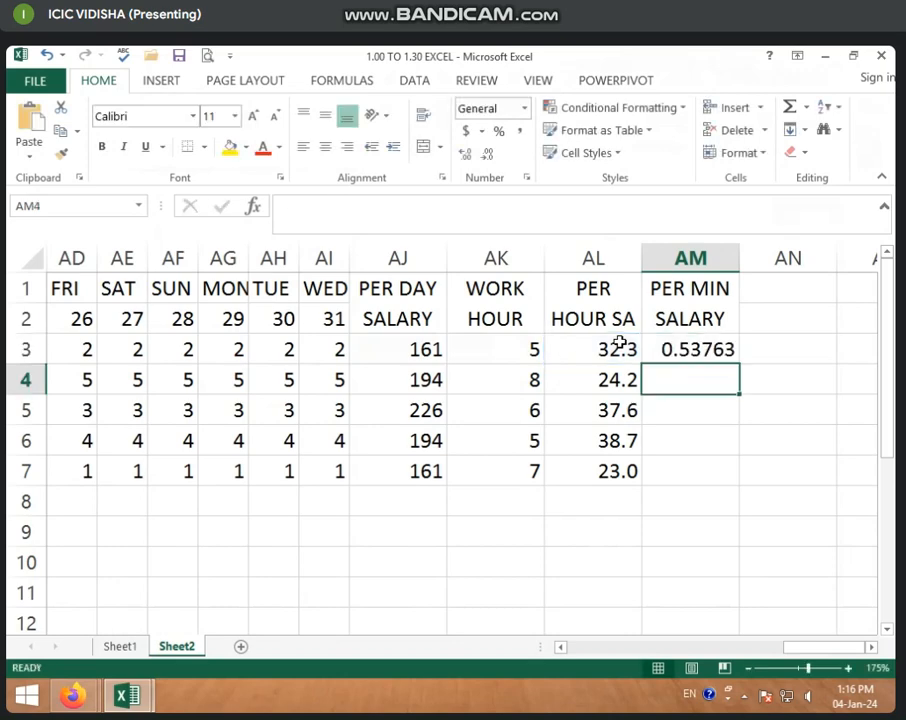
# Copy the AM3 per-minute salary formula down through AM7 and format the range with two decimal places
pyautogui.click(681, 348)
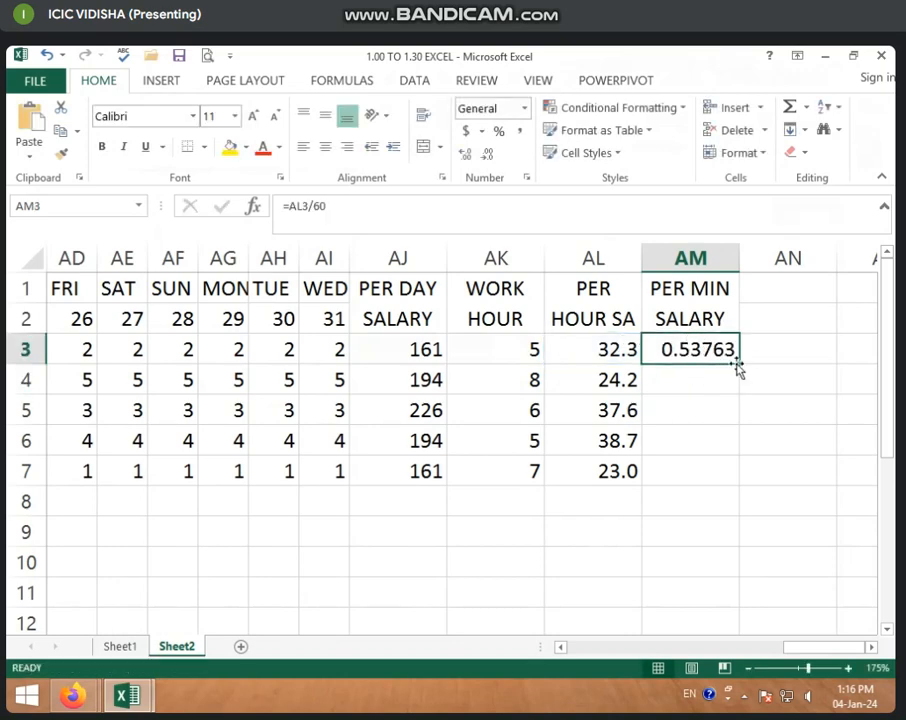
pyautogui.moveTo(740, 365); pyautogui.dragTo(726, 487)
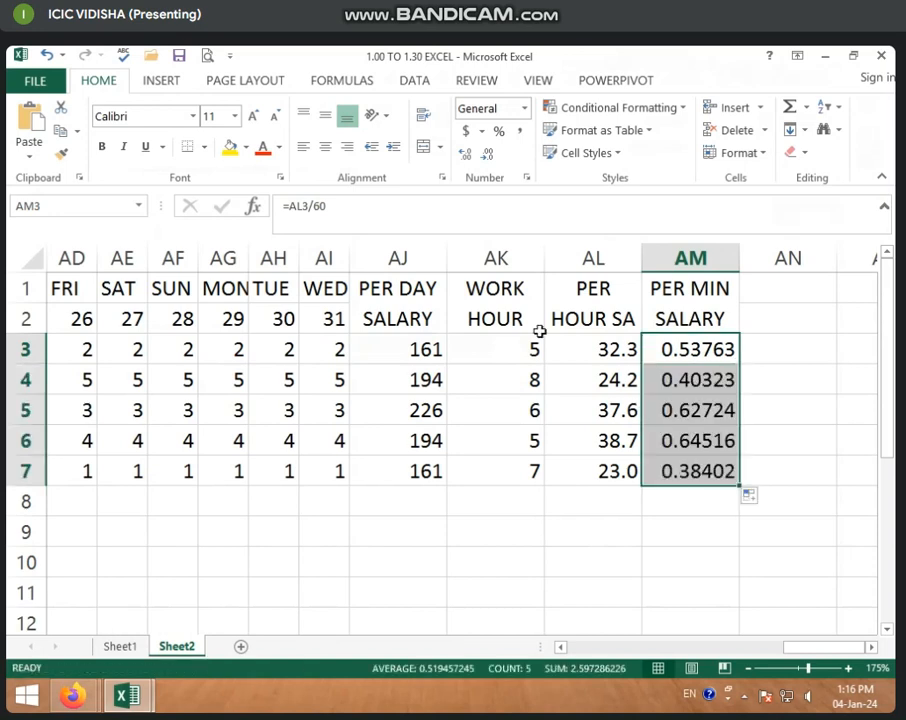
pyautogui.click(490, 156)
pyautogui.click(490, 156)
pyautogui.click(490, 156)
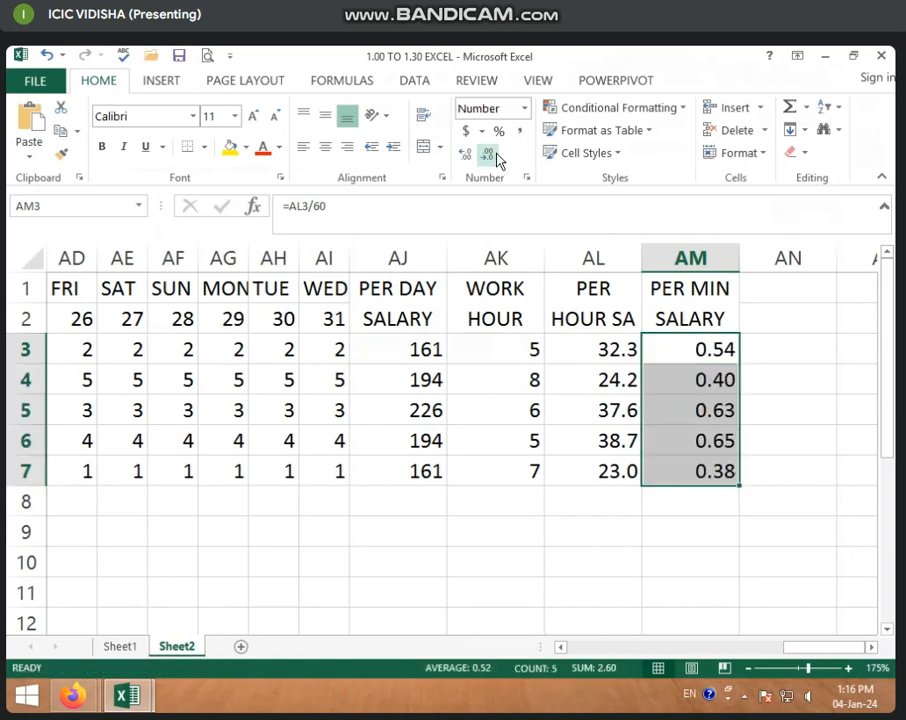
pyautogui.click(761, 408)
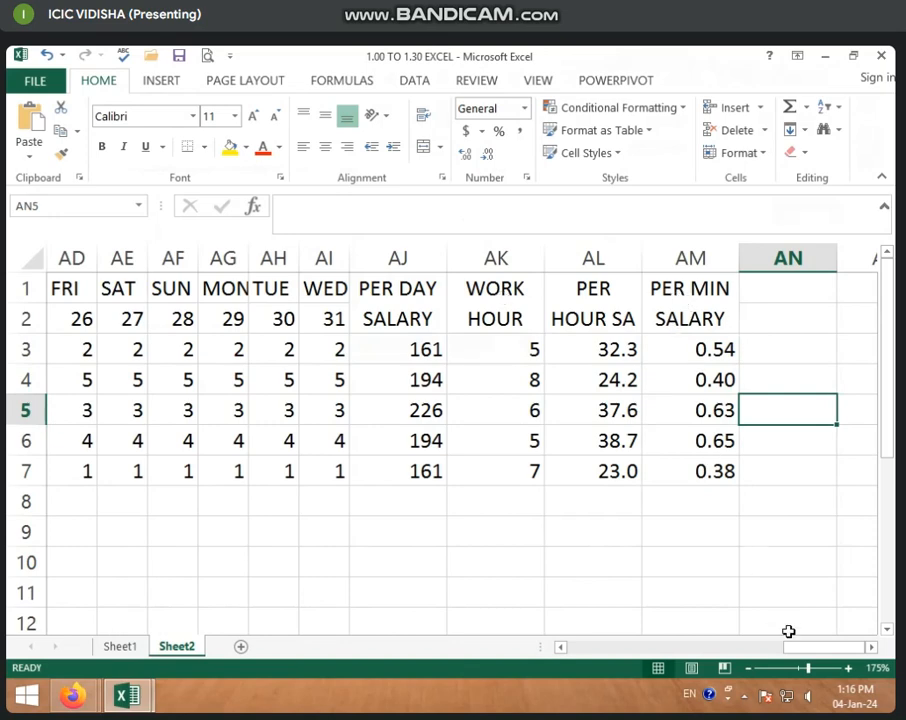
pyautogui.click(692, 351)
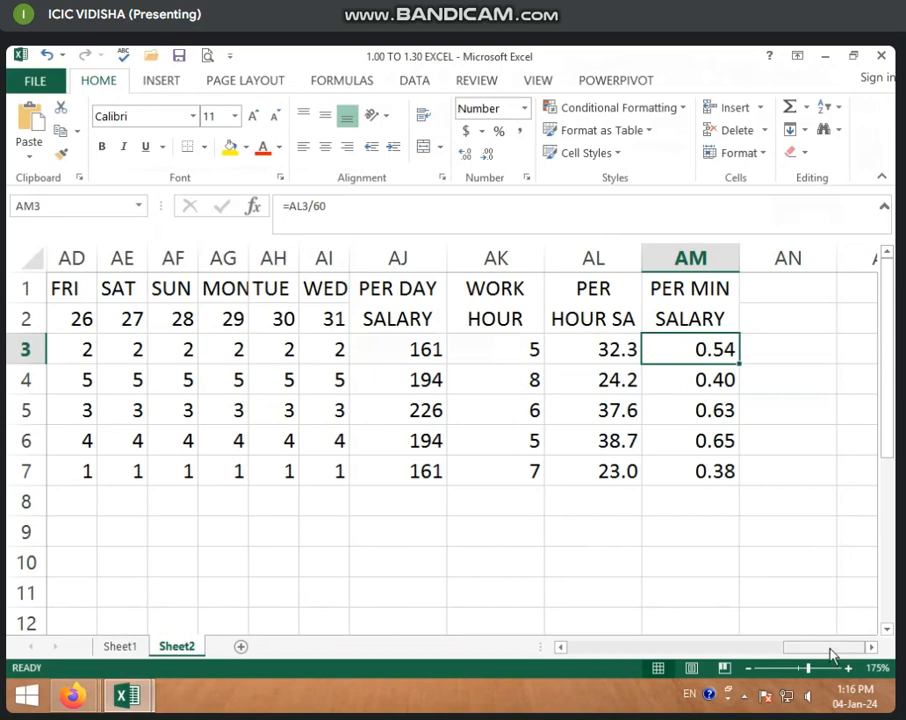
pyautogui.moveTo(831, 651); pyautogui.dragTo(609, 657)
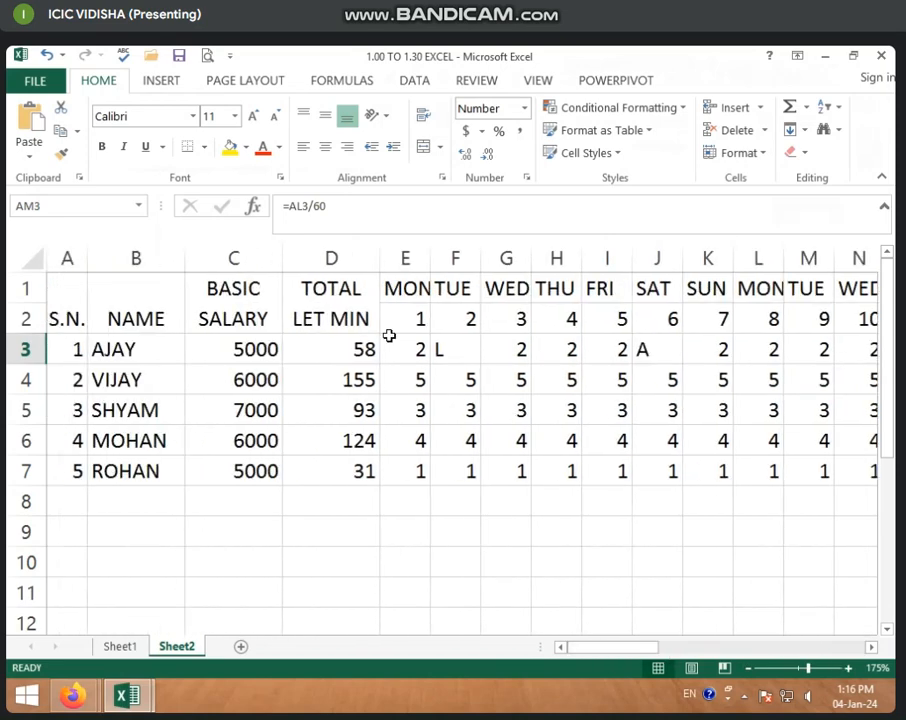
pyautogui.click(357, 340)
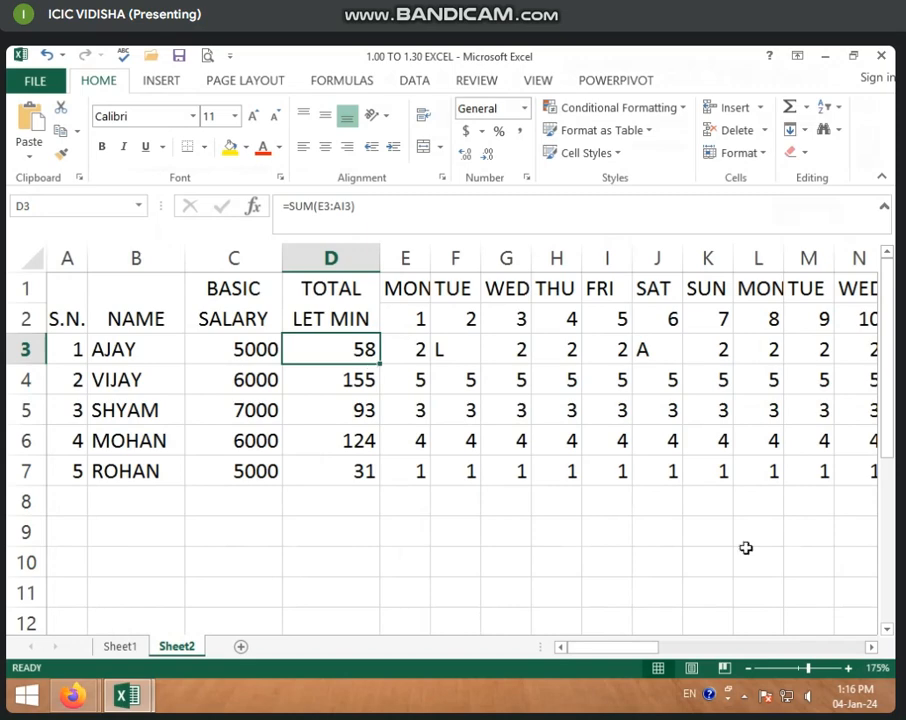
pyautogui.moveTo(624, 648); pyautogui.dragTo(893, 636)
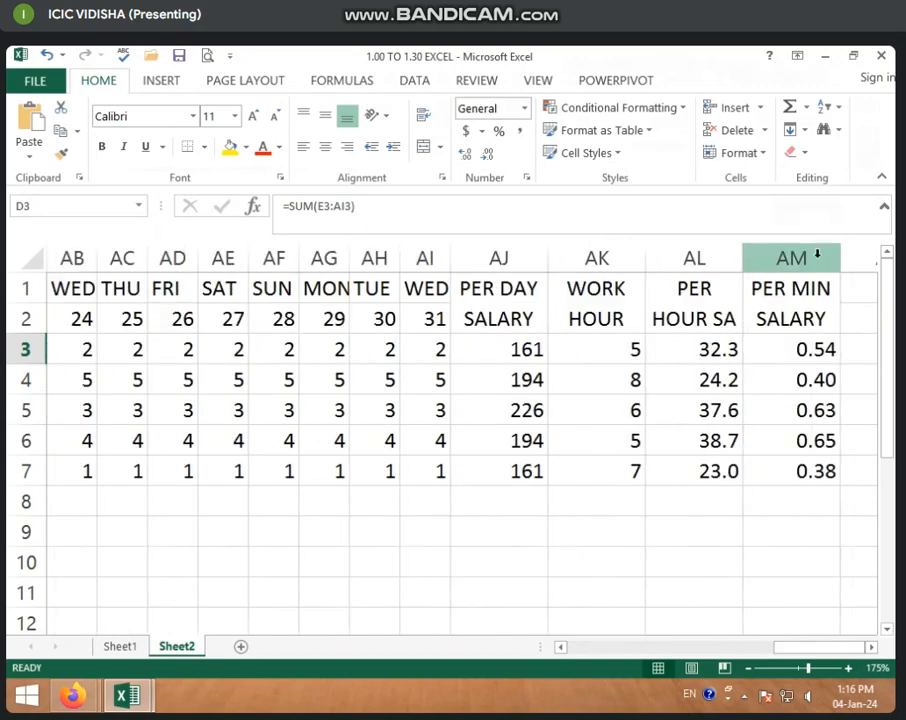
# Merge and center AN1:AN2 with wrapped text and enter the heading TOTAL LET MIN AMT
pyautogui.moveTo(825, 260); pyautogui.dragTo(728, 256)
pyautogui.moveTo(708, 316); pyautogui.dragTo(610, 378)
pyautogui.moveTo(586, 288); pyautogui.dragTo(600, 318)
pyautogui.click(425, 147)
pyautogui.click(424, 116)
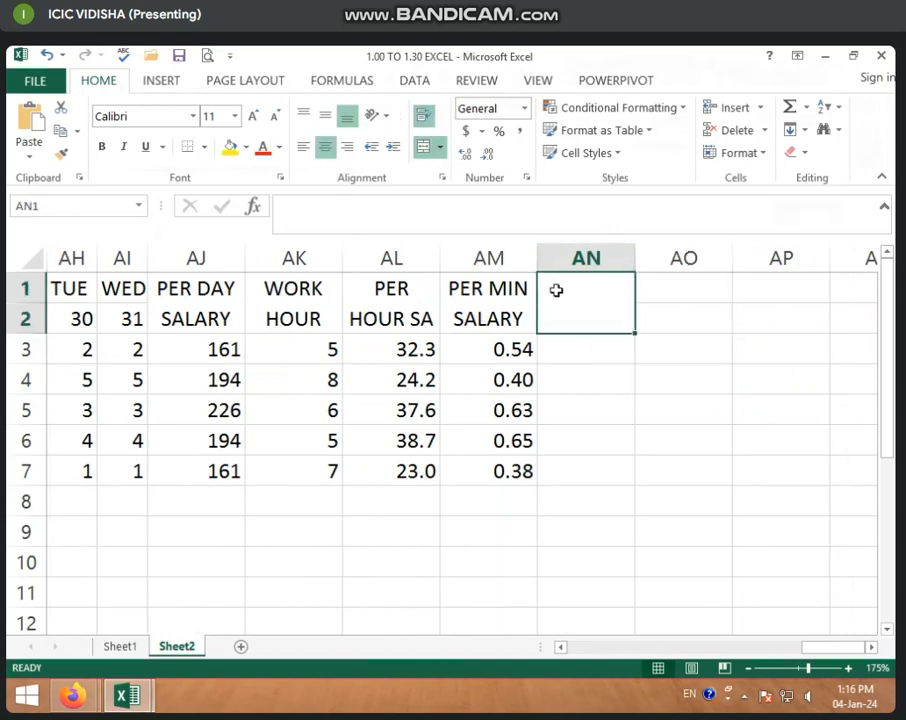
pyautogui.write('TOTA')
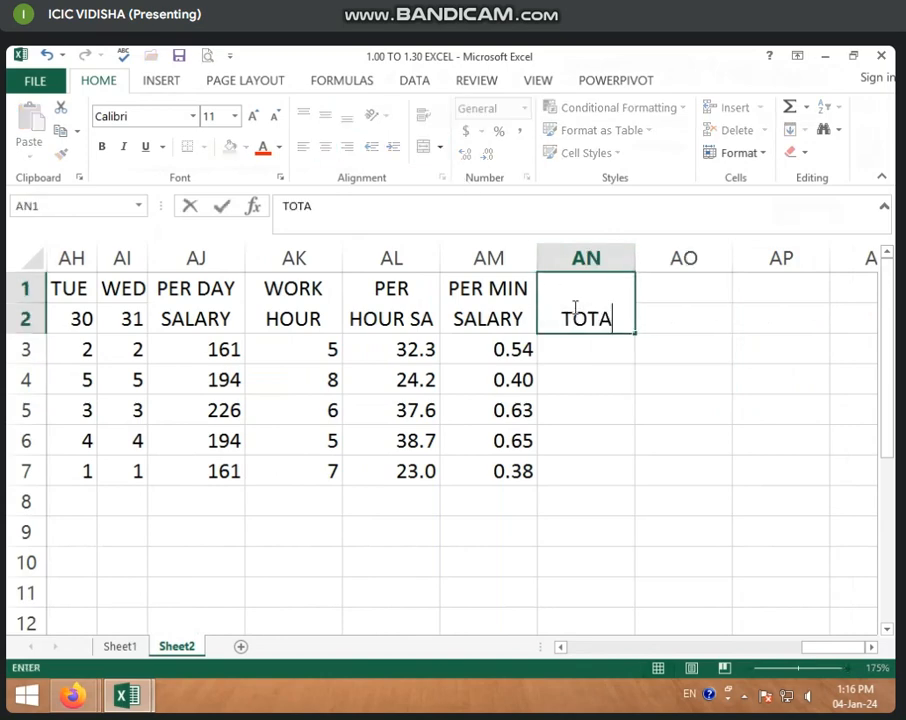
pyautogui.write('L LET MI')
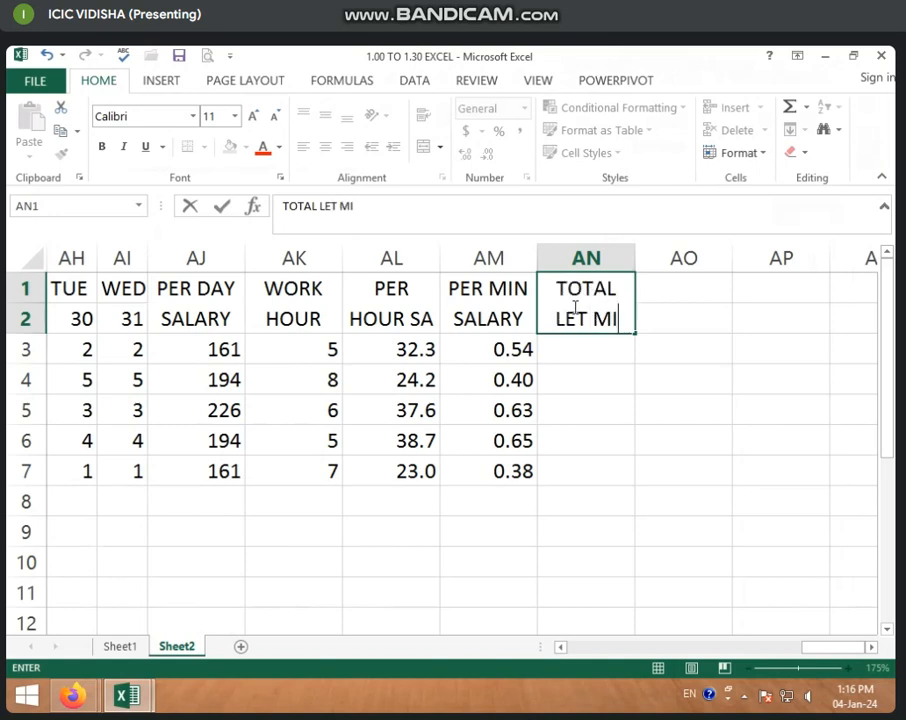
pyautogui.write('N AMT')
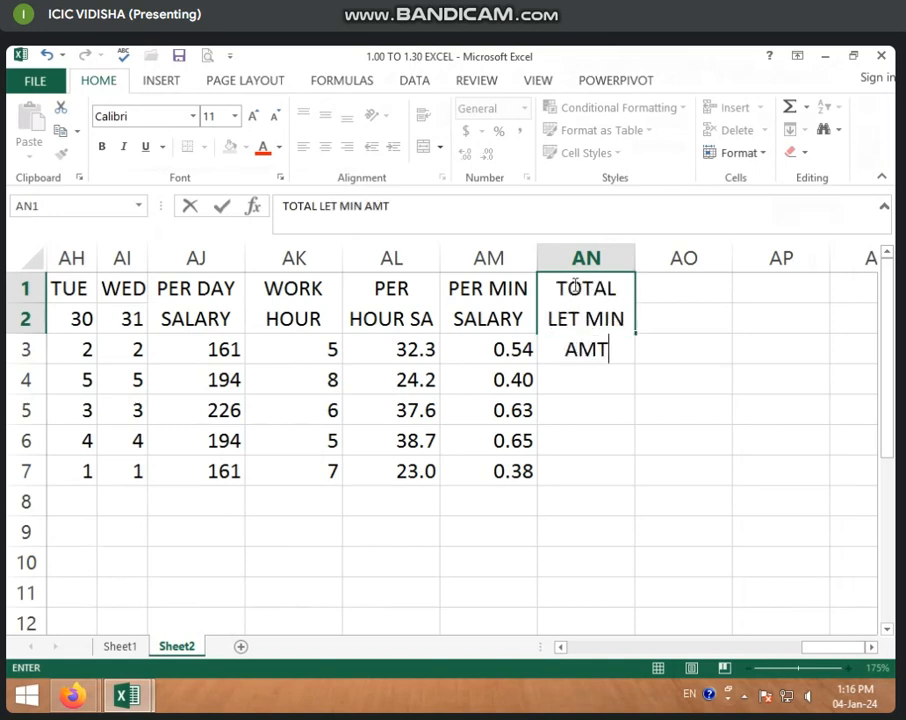
pyautogui.press('Return')
# Calculate the first employee's late-minutes amount in AN3 with the formula =AM3*D3 and widen column AN to fit its heading
pyautogui.click(604, 352)
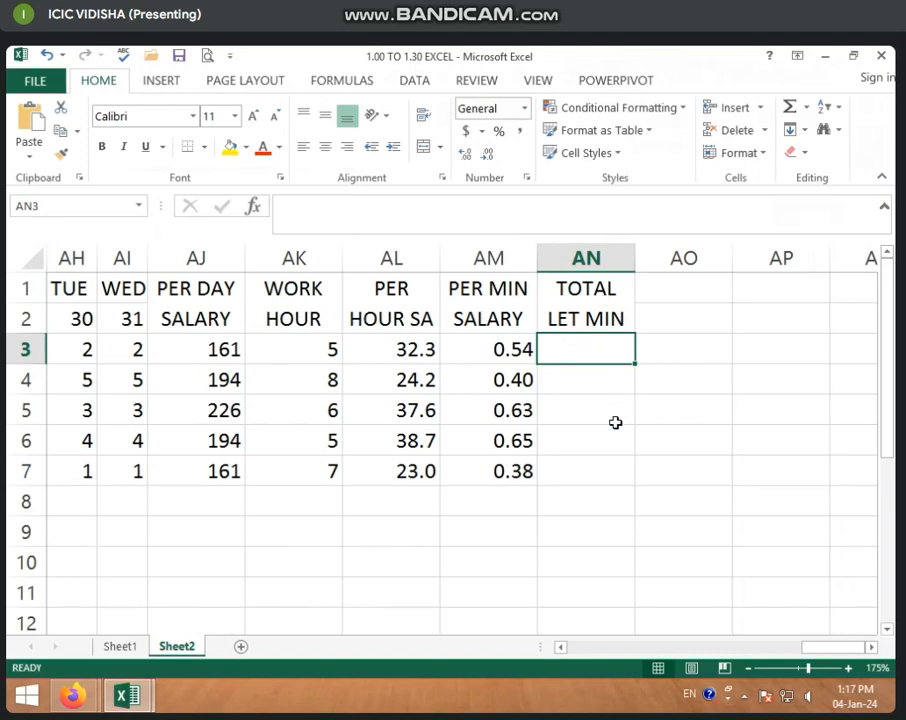
pyautogui.write('=')
pyautogui.click(519, 348)
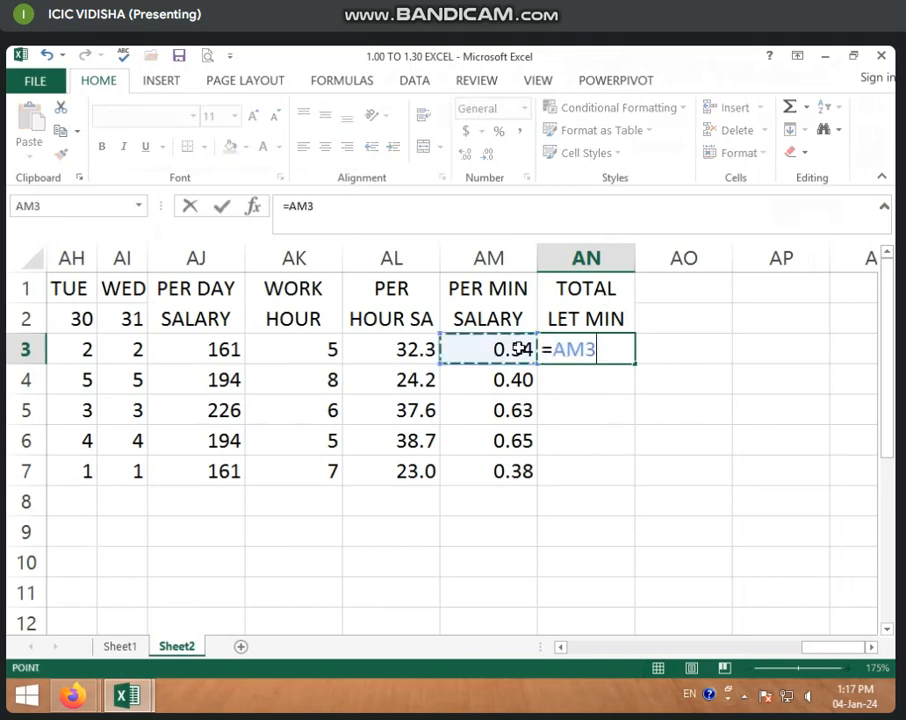
pyautogui.write('*')
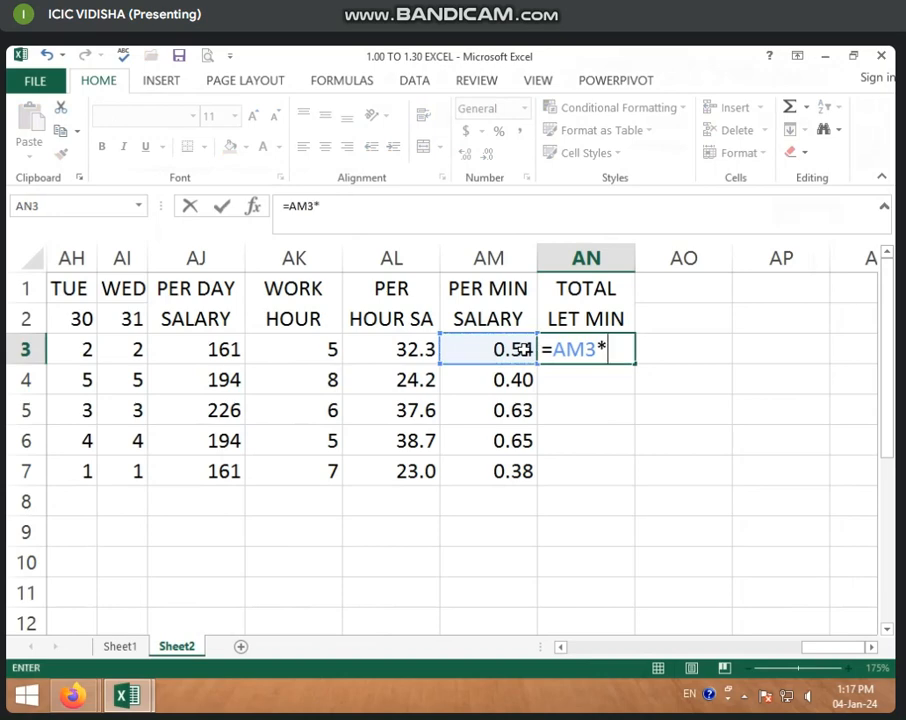
pyautogui.moveTo(815, 643); pyautogui.dragTo(605, 648)
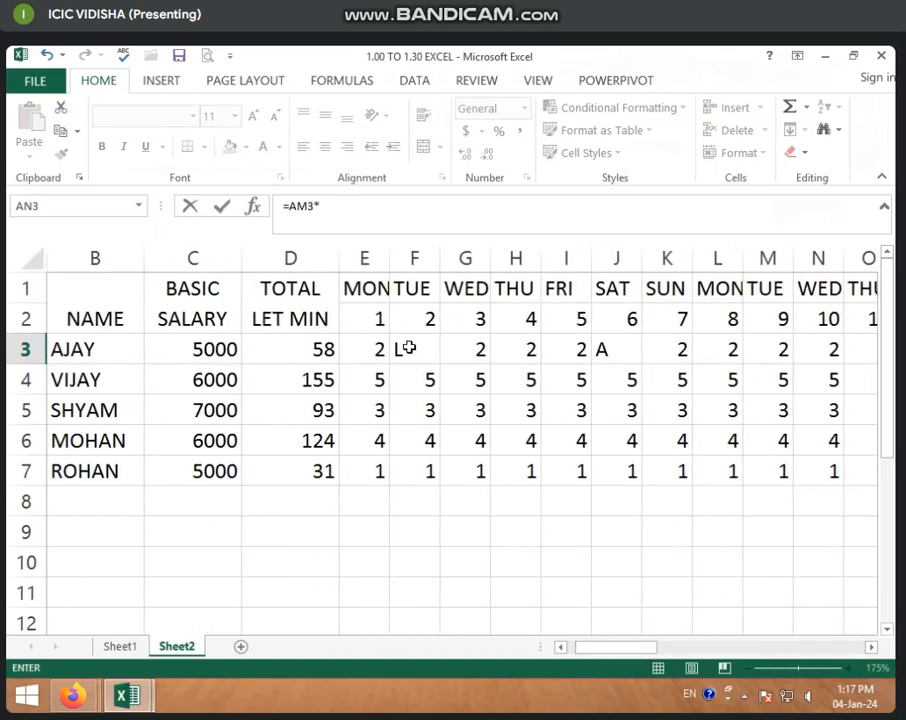
pyautogui.click(331, 347)
pyautogui.press('Return')
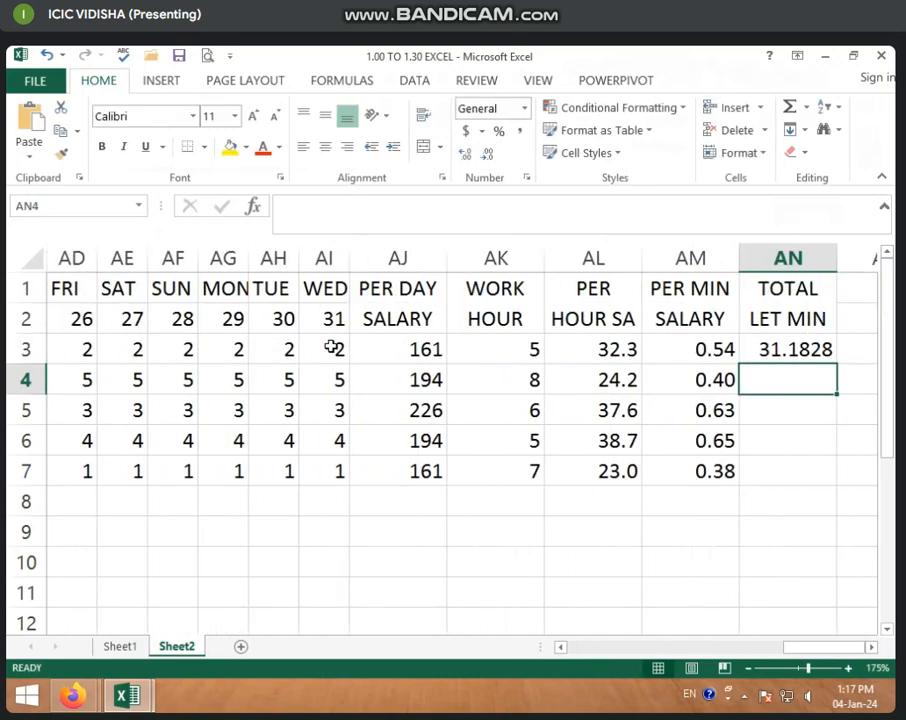
pyautogui.click(750, 360)
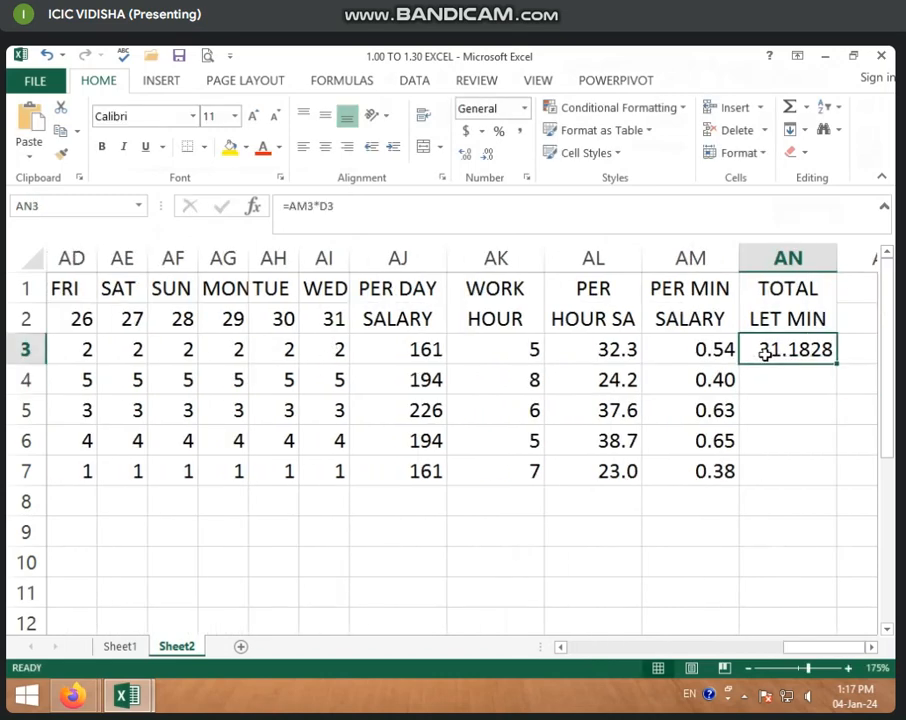
pyautogui.moveTo(836, 258); pyautogui.dragTo(849, 258)
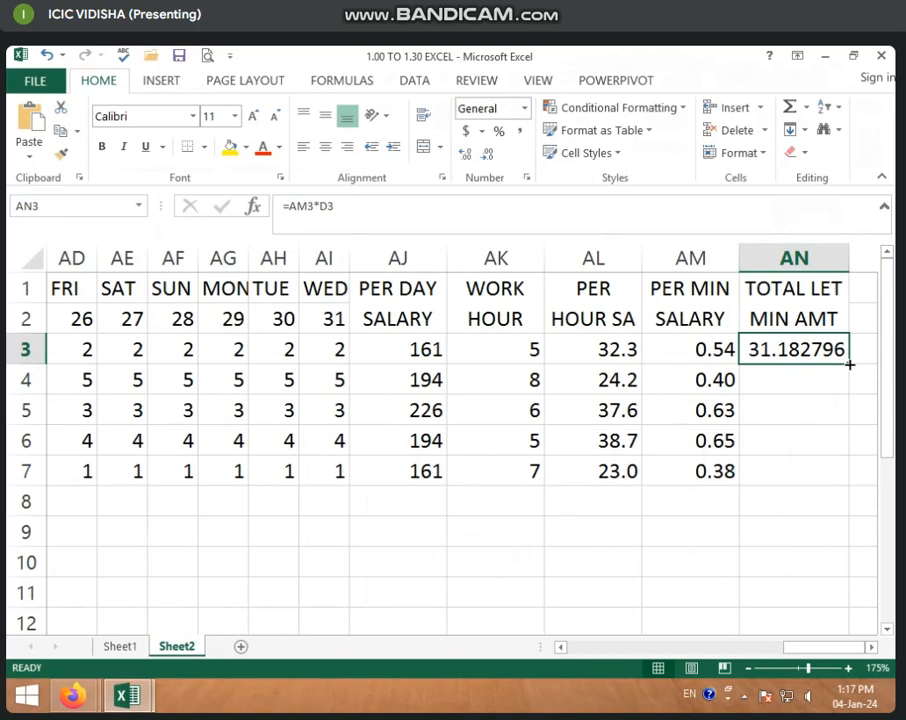
# Copy the AN3 late-minutes amount formula down through AN7 and format the range with one decimal place
pyautogui.moveTo(849, 366); pyautogui.dragTo(839, 475)
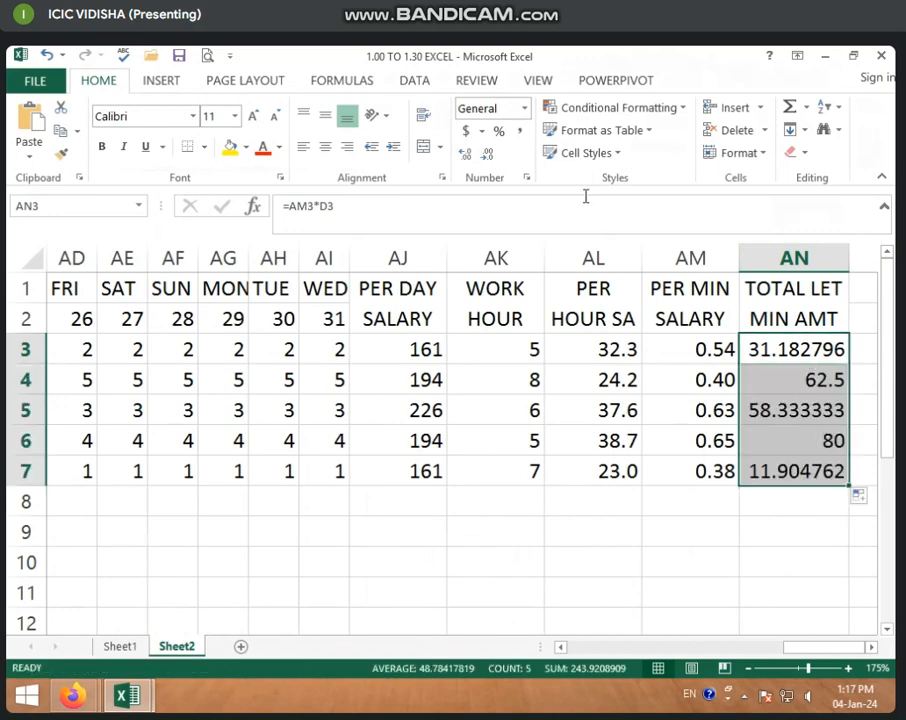
pyautogui.click(488, 155)
pyautogui.click(488, 155)
pyautogui.click(488, 156)
pyautogui.click(488, 157)
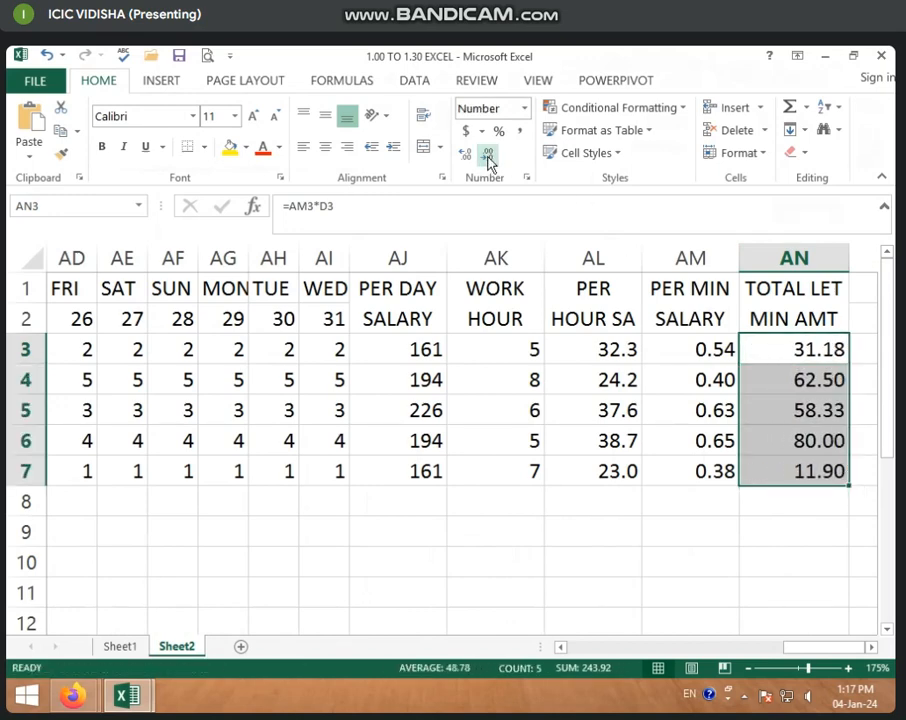
pyautogui.click(488, 157)
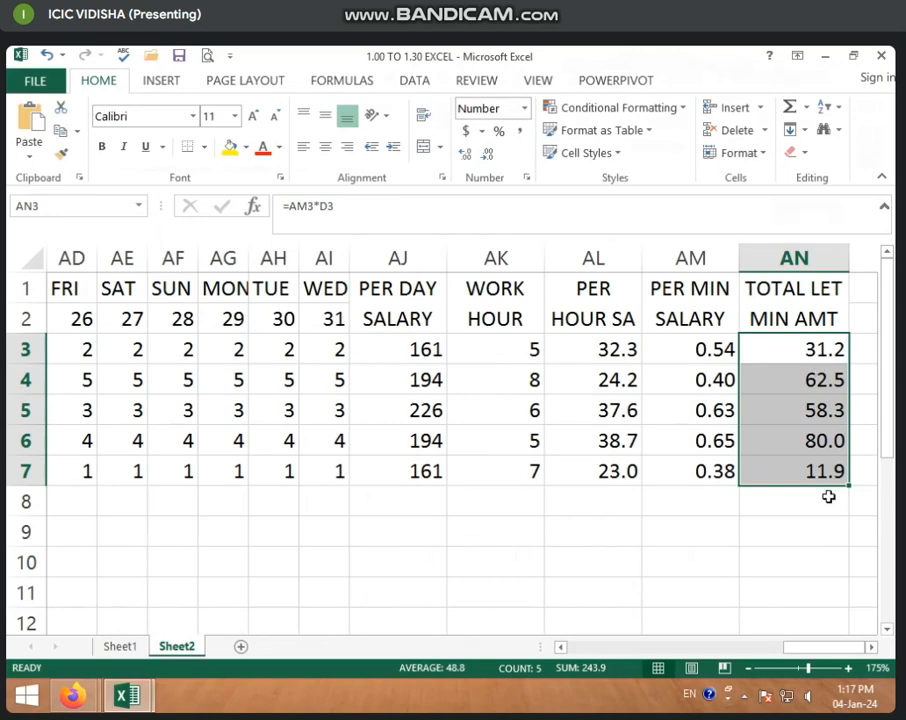
# Insert a blank column before the NET SALARY column on Sheet1
pyautogui.click(779, 348)
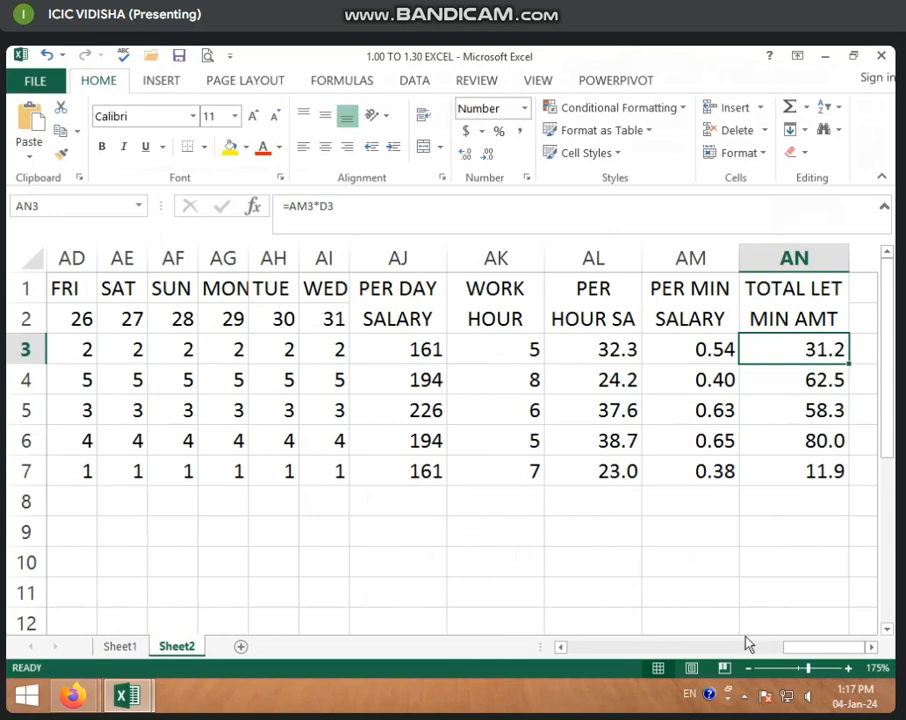
pyautogui.click(805, 652)
pyautogui.moveTo(803, 647); pyautogui.dragTo(595, 648)
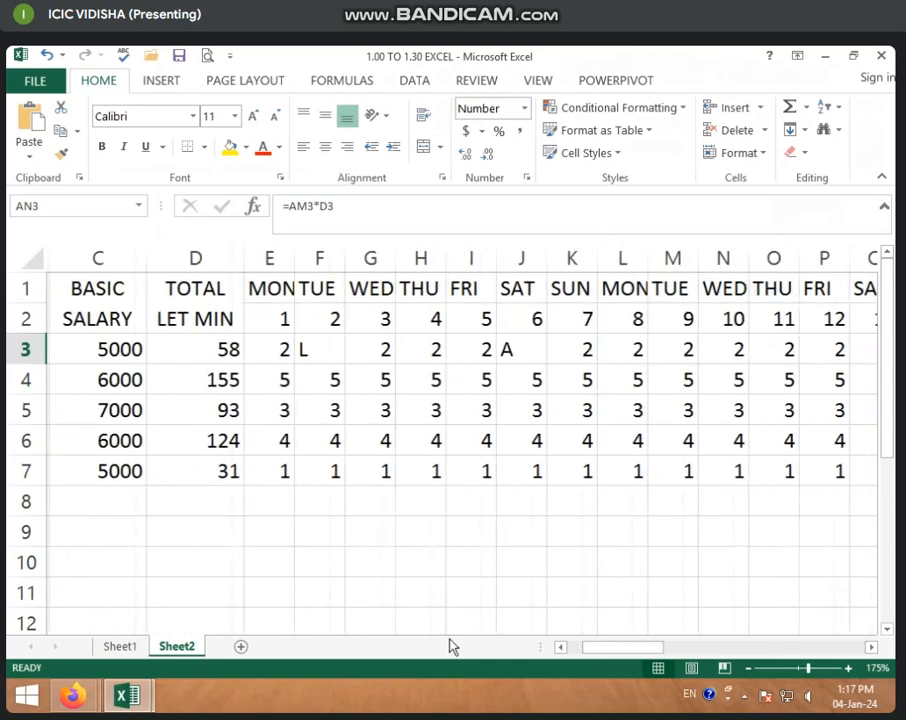
pyautogui.click(121, 646)
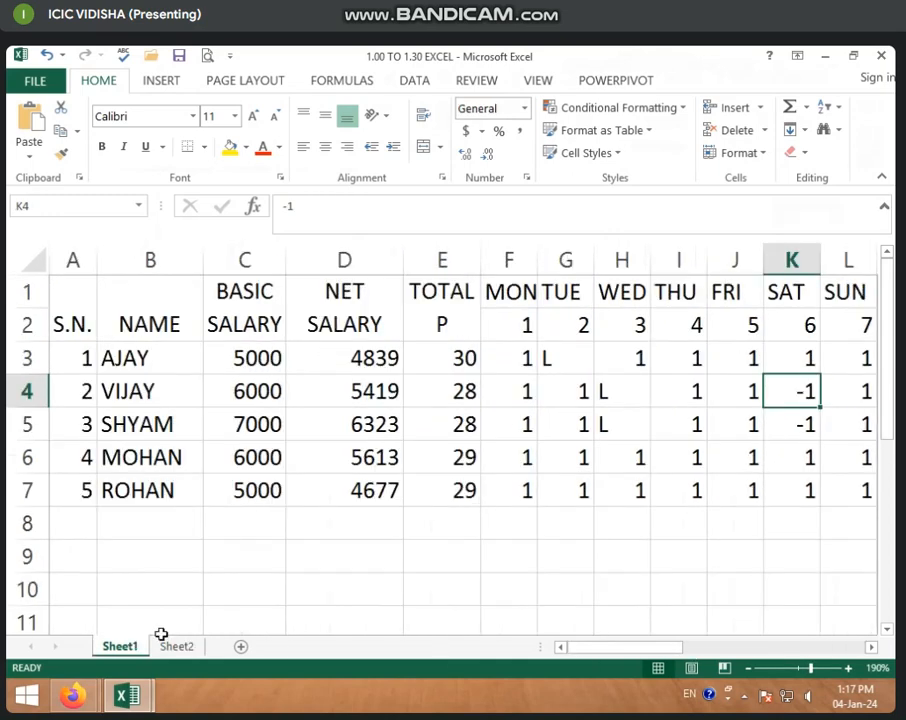
pyautogui.click(368, 347)
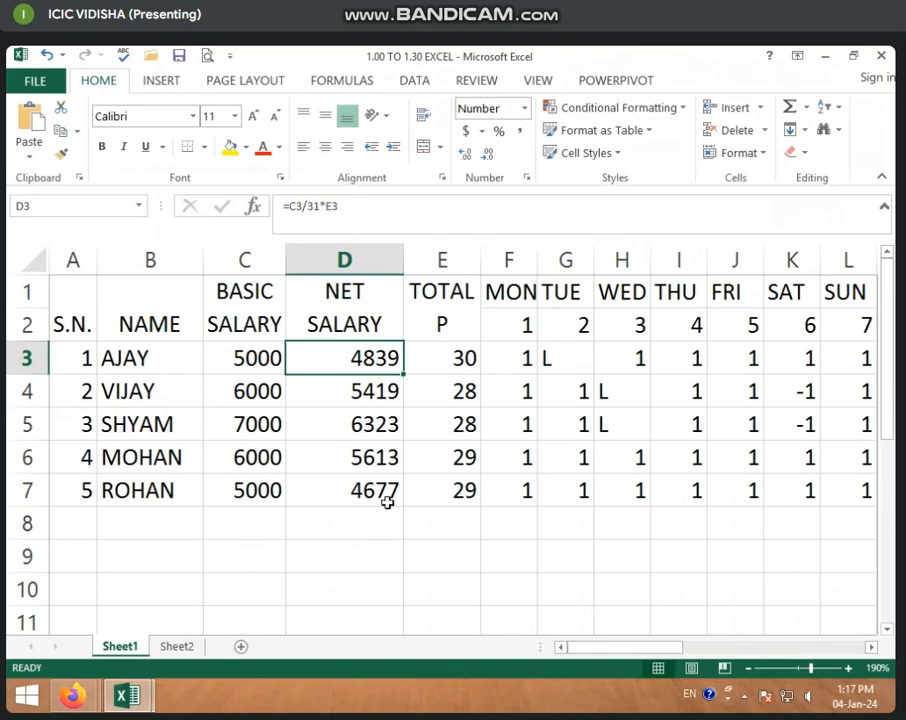
pyautogui.click(370, 261)
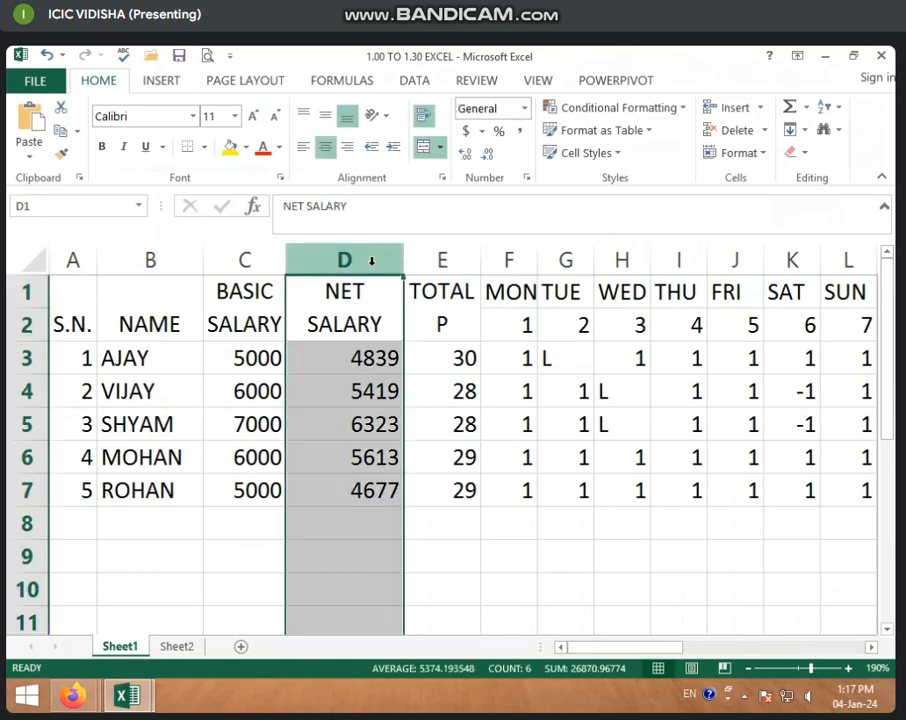
pyautogui.rightClick(372, 268)
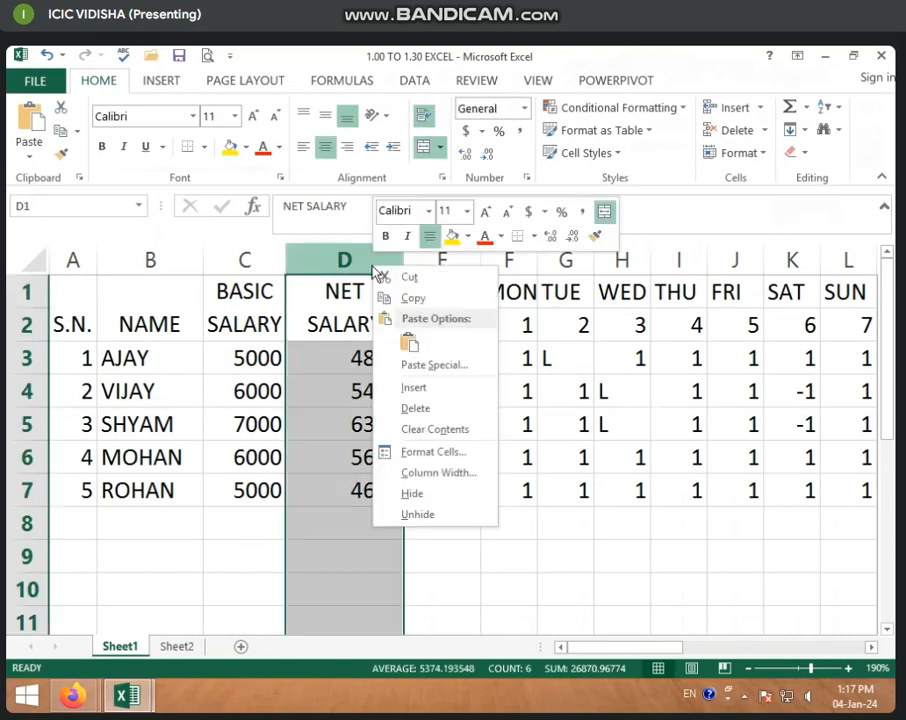
pyautogui.click(405, 388)
# Merge and center D1:D2 on Sheet1 and enter the heading TOTAL LET MIN AMT
pyautogui.moveTo(360, 288); pyautogui.dragTo(356, 312)
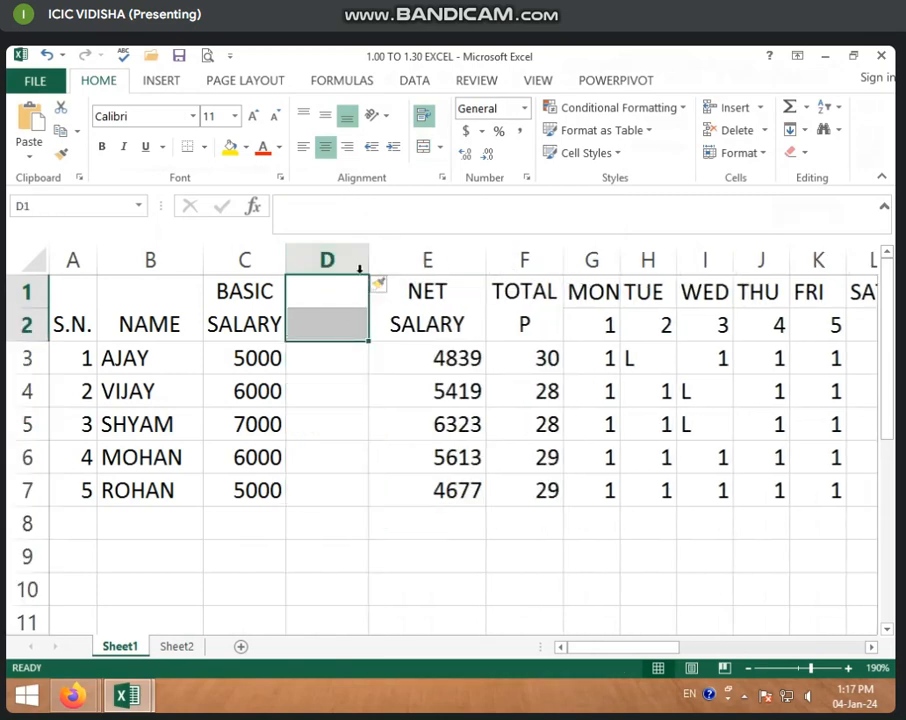
pyautogui.click(424, 146)
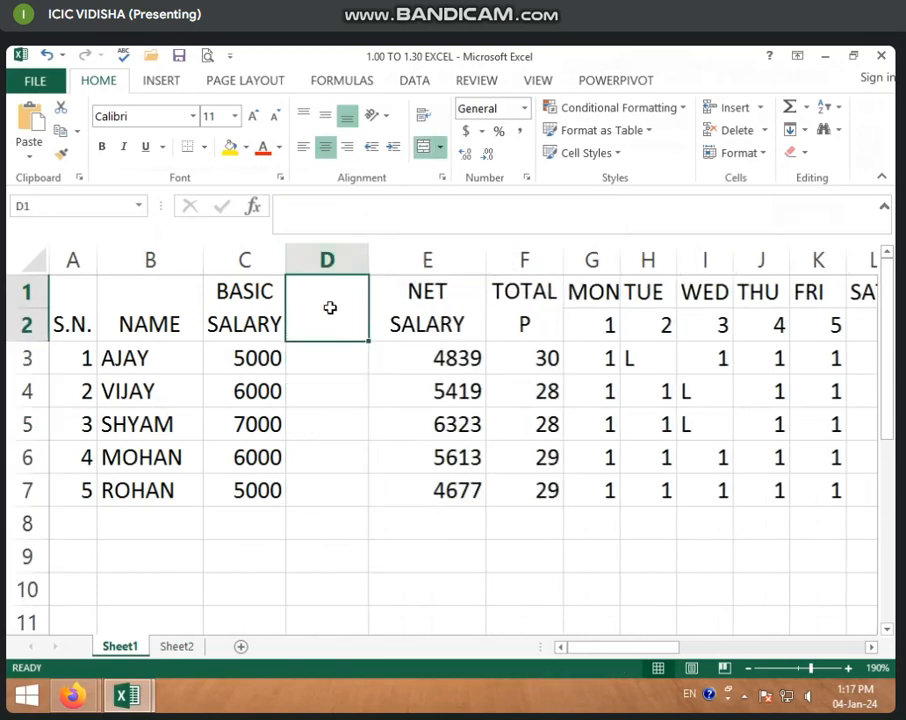
pyautogui.write('TOTAL L')
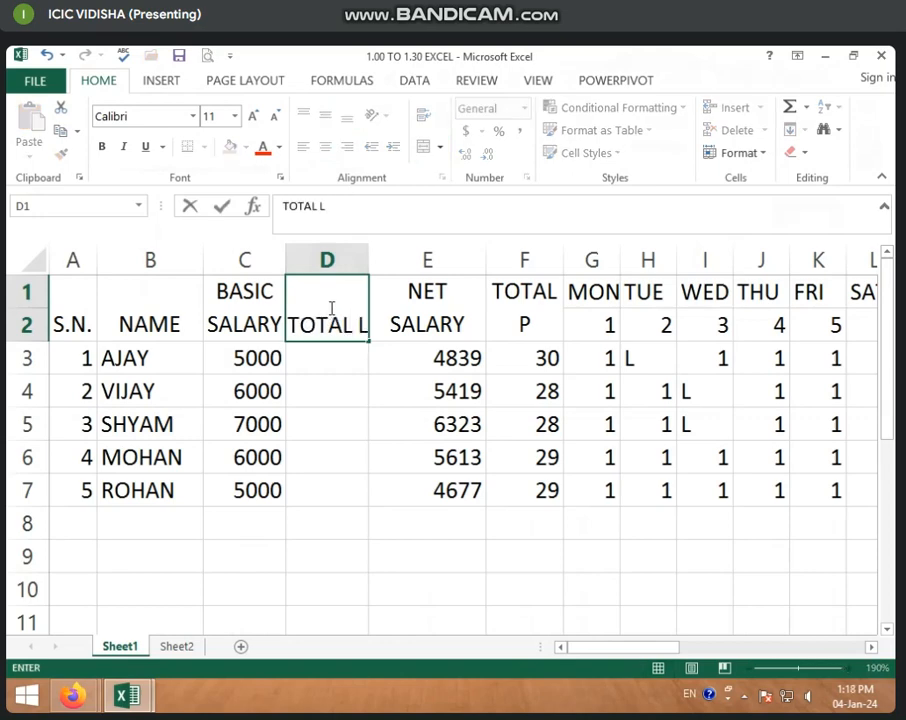
pyautogui.write('ET MIN A')
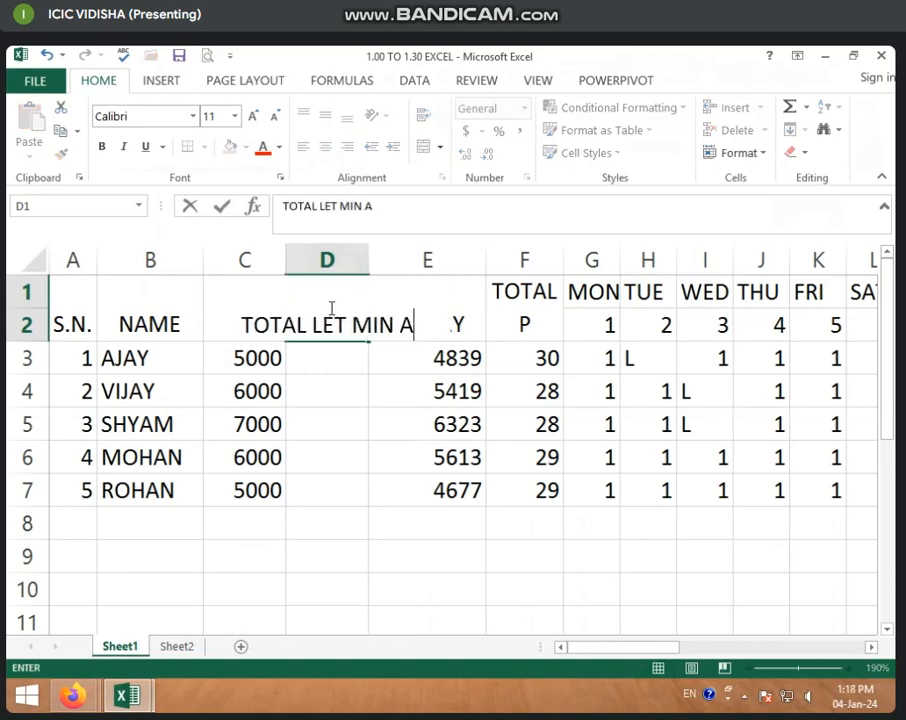
pyautogui.write('MT')
pyautogui.click(370, 392)
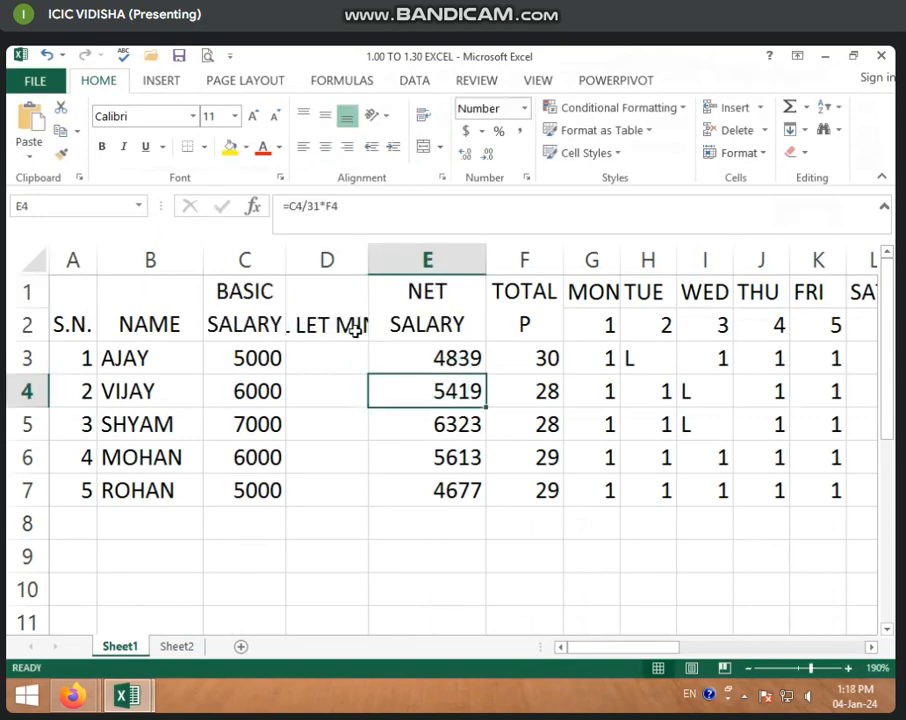
# Wrap the text of the D1 heading and widen column D so the full heading fits on two lines
pyautogui.click(335, 292)
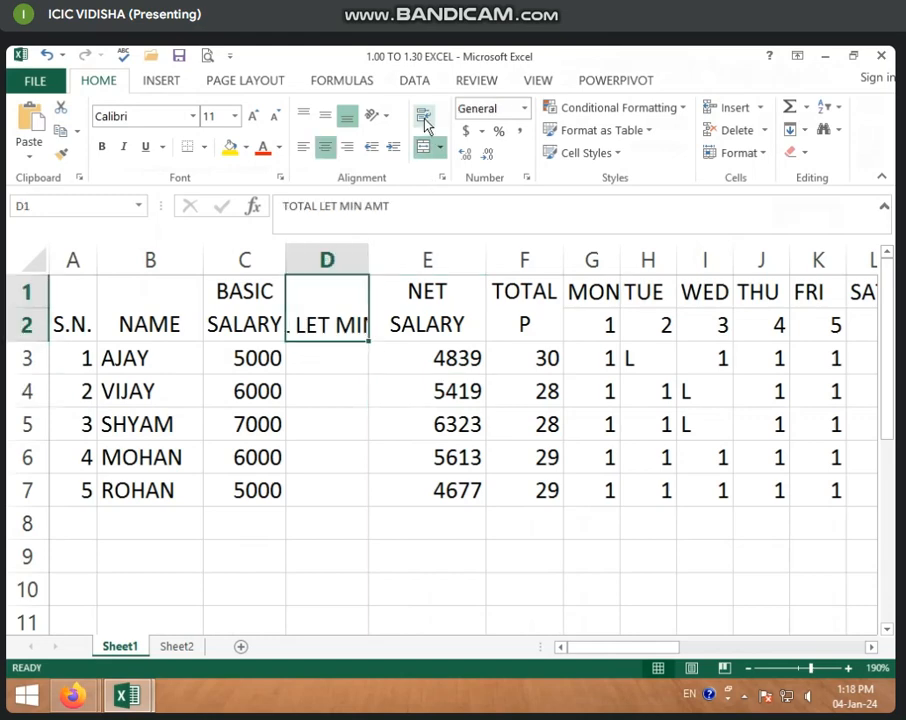
pyautogui.click(424, 116)
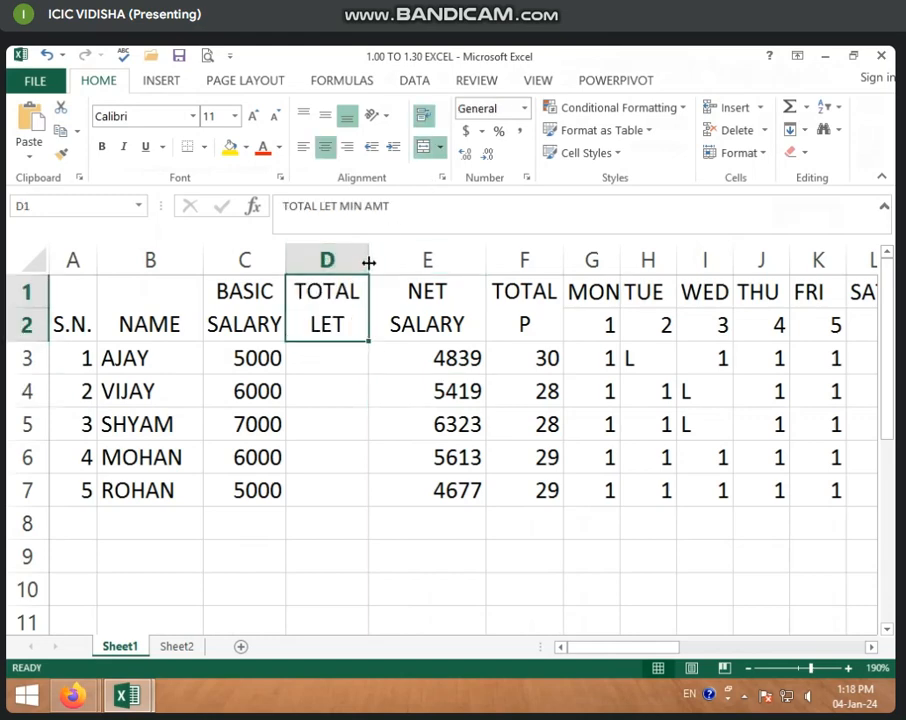
pyautogui.moveTo(368, 262); pyautogui.dragTo(400, 261)
# Link Sheet1 cell D3 to the first employee's late-minutes amount with the formula =Sheet2!AN3
pyautogui.click(357, 357)
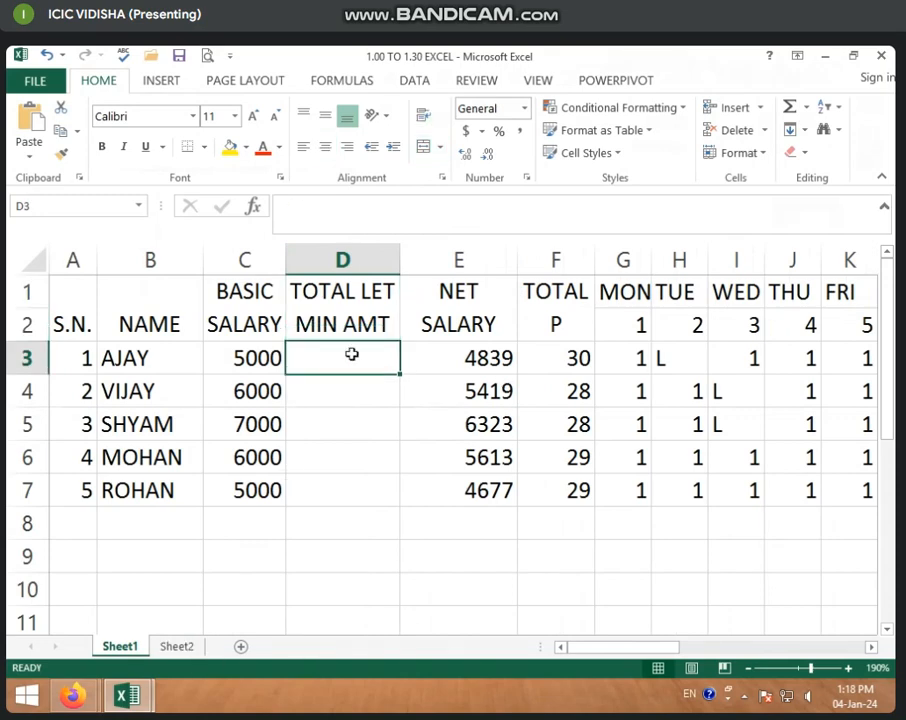
pyautogui.write('=')
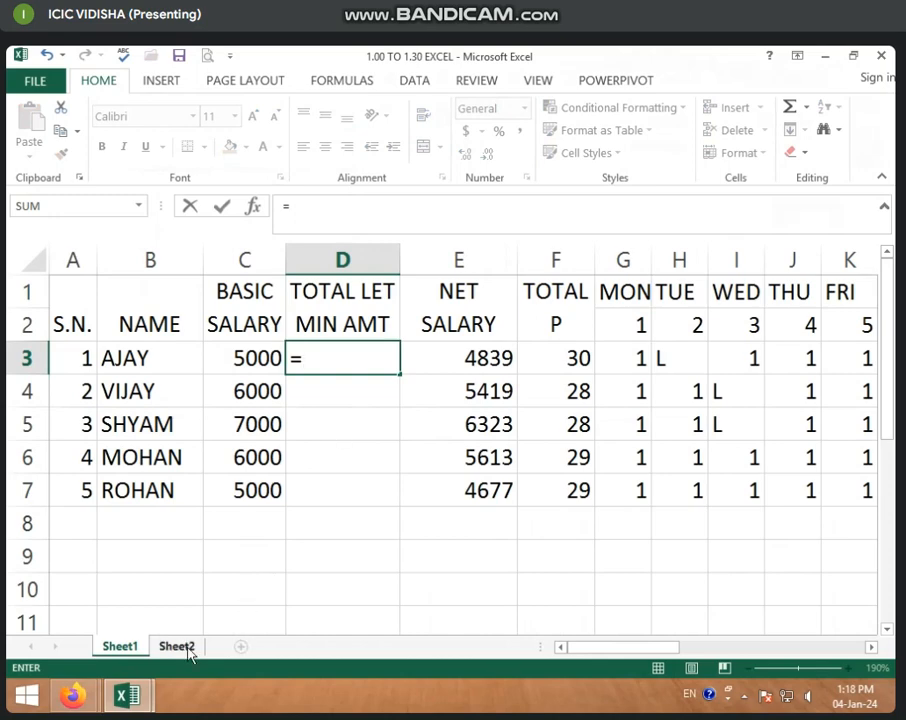
pyautogui.click(178, 646)
pyautogui.moveTo(603, 648); pyautogui.dragTo(819, 647)
pyautogui.click(828, 349)
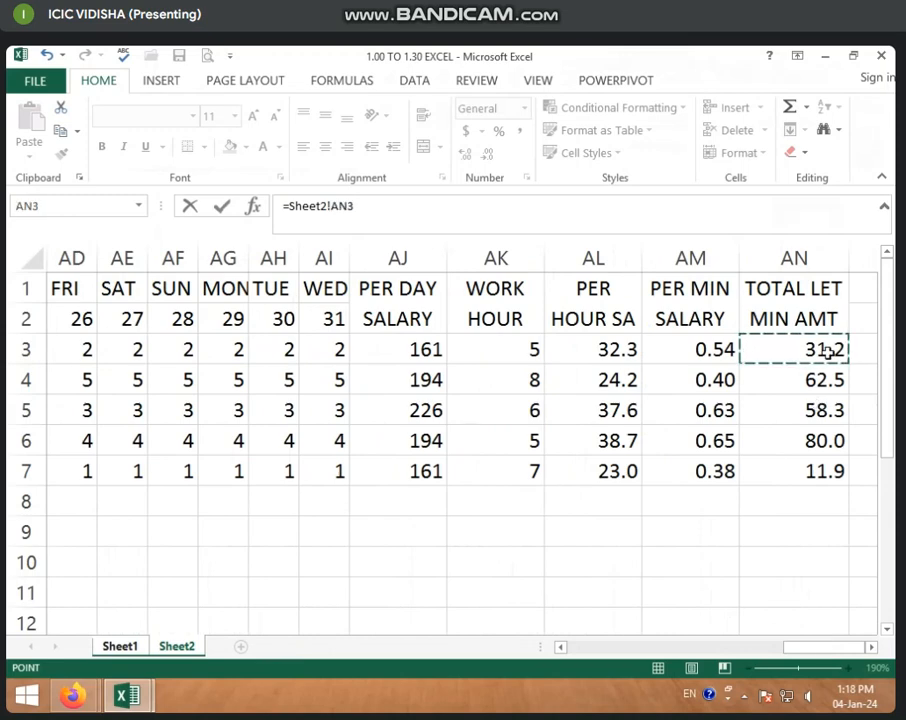
pyautogui.press('Return')
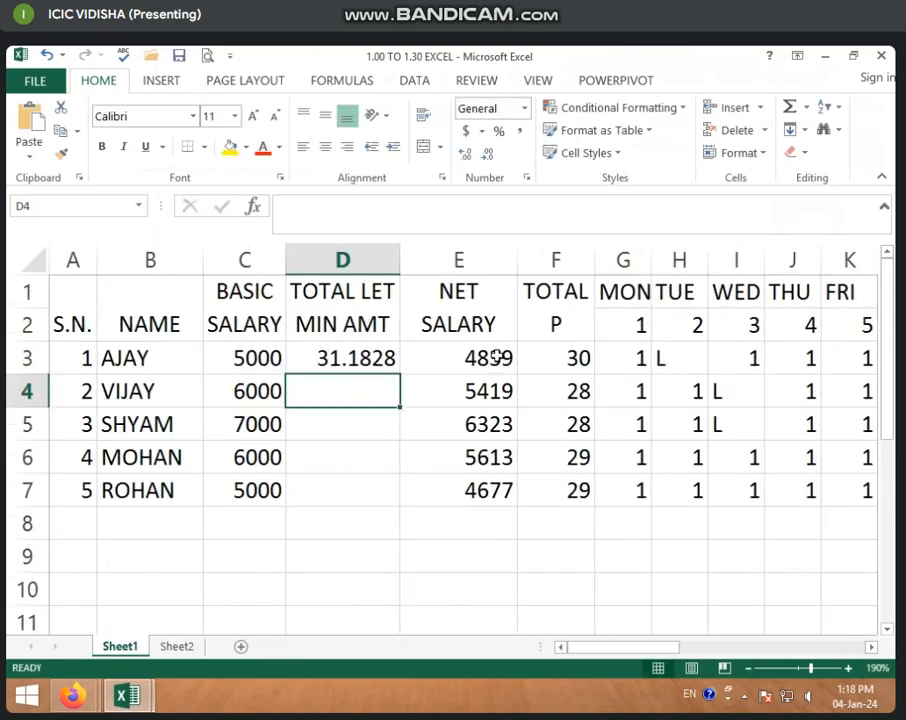
# Copy the D3 link formula down through D7 and format the range with one decimal place
pyautogui.click(378, 357)
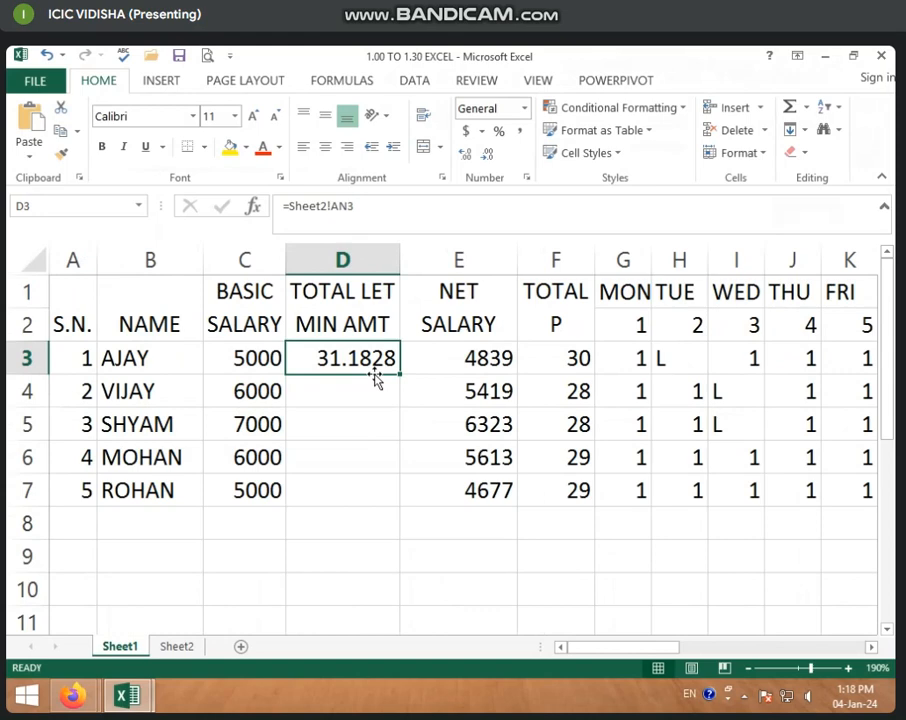
pyautogui.moveTo(399, 376); pyautogui.dragTo(387, 497)
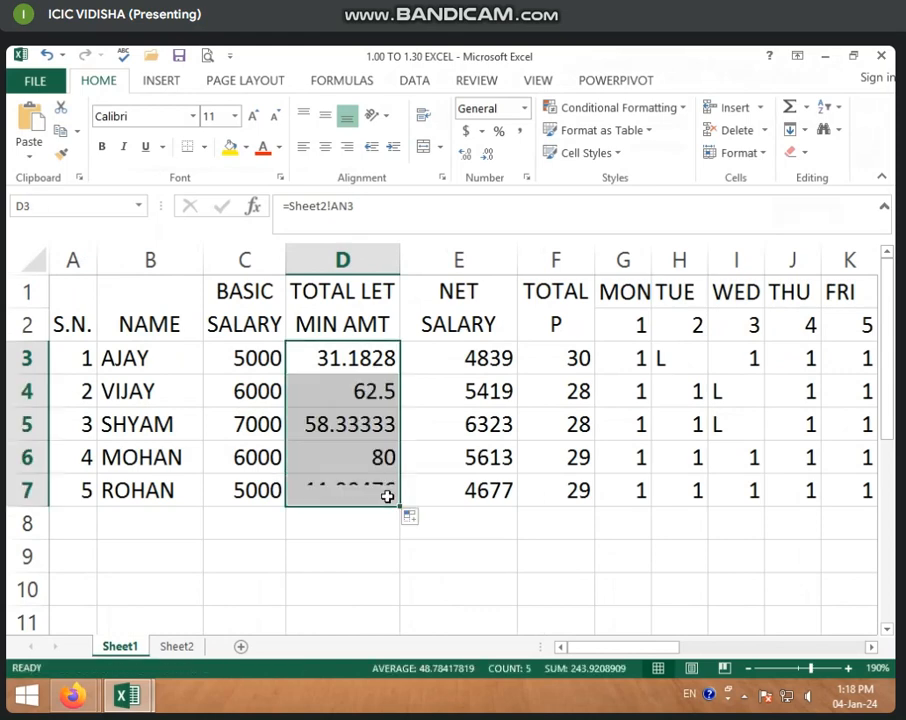
pyautogui.click(488, 155)
pyautogui.click(488, 155)
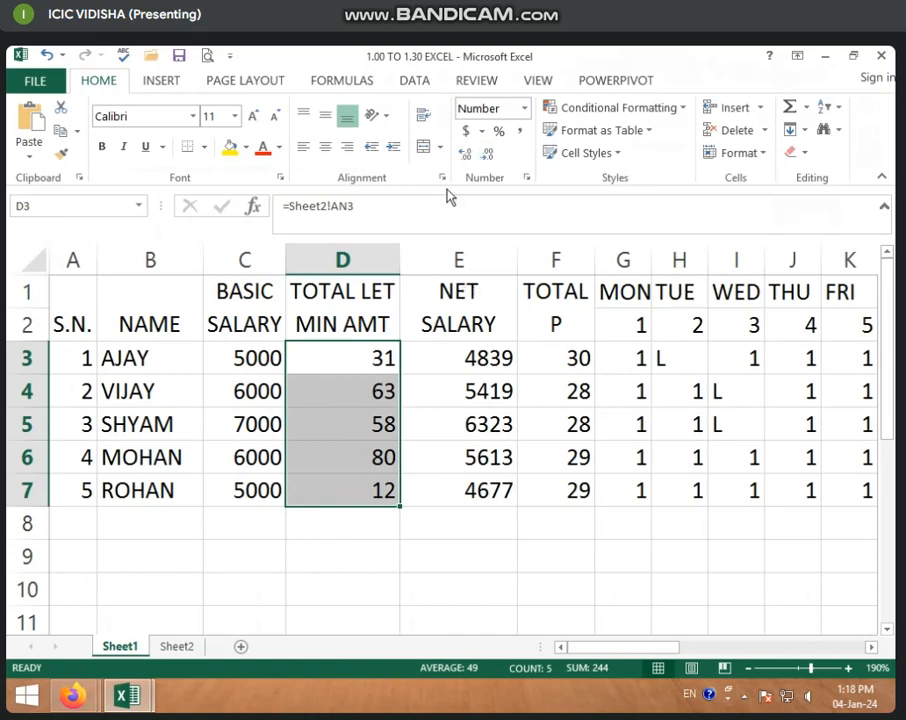
pyautogui.click(464, 155)
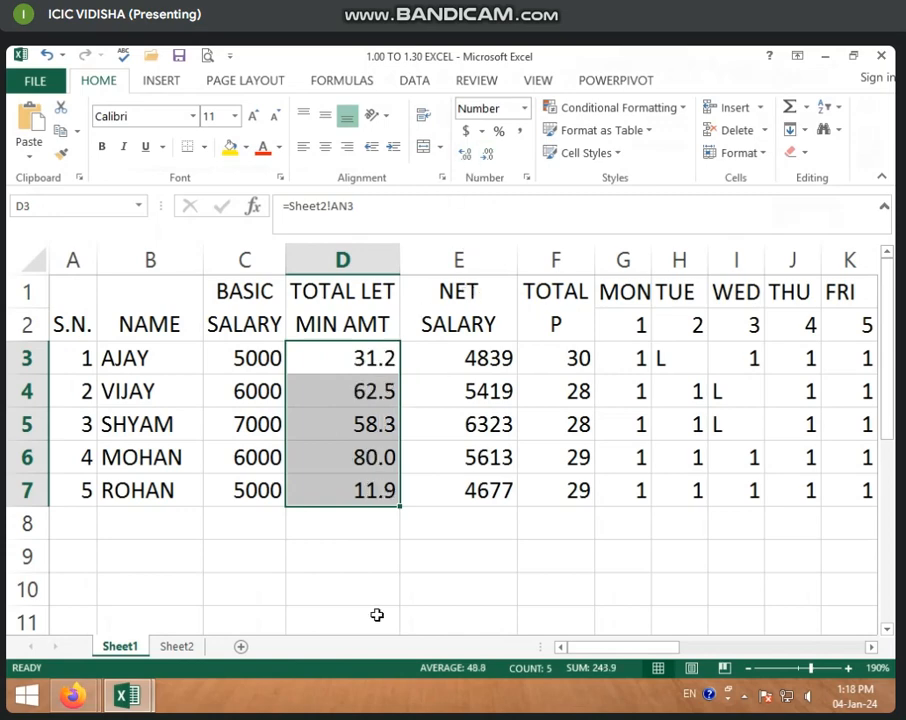
pyautogui.click(424, 572)
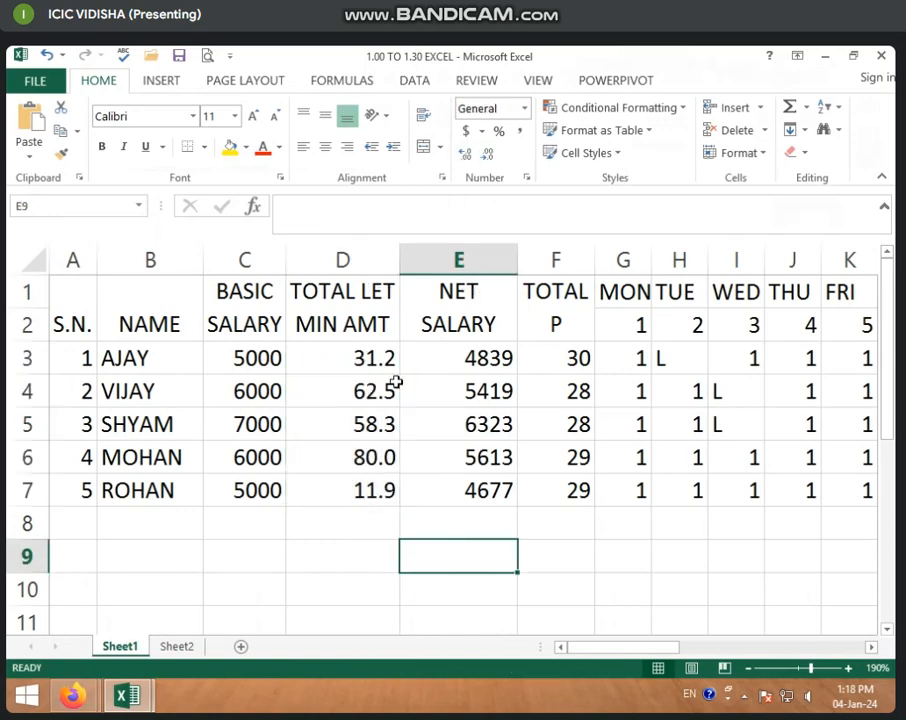
pyautogui.click(440, 356)
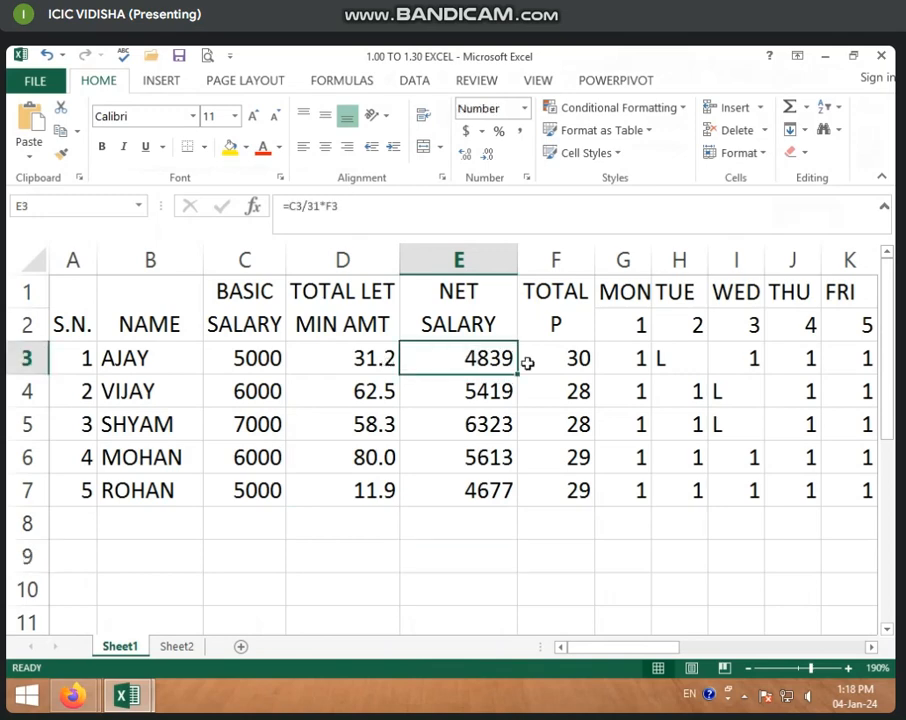
pyautogui.click(385, 358)
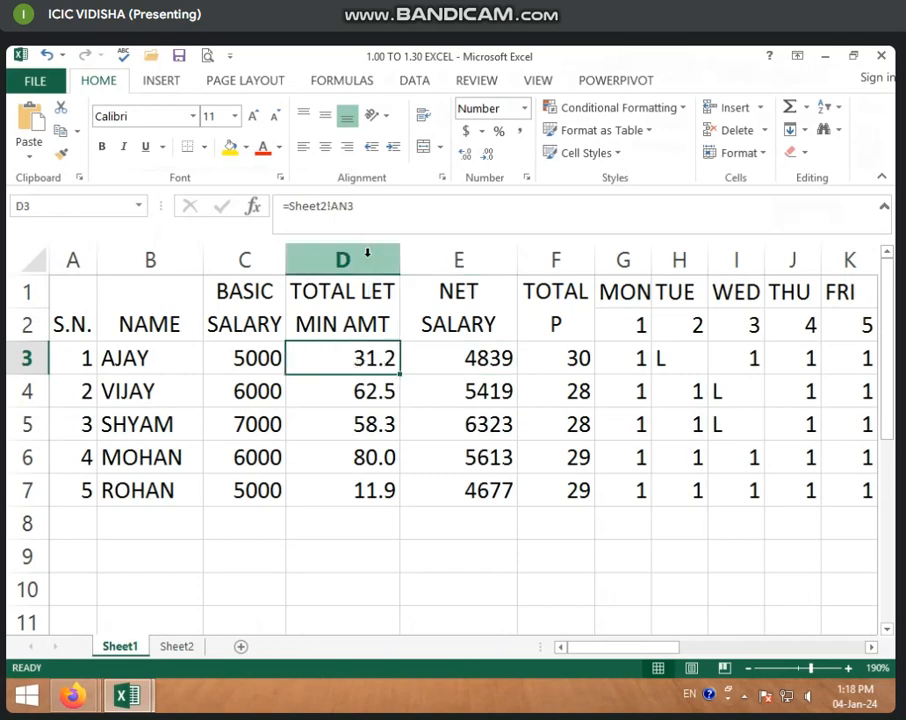
# Insert a blank column before the TOTAL LET MIN AMT column on Sheet1
pyautogui.click(367, 253)
pyautogui.rightClick(370, 259)
pyautogui.click(409, 377)
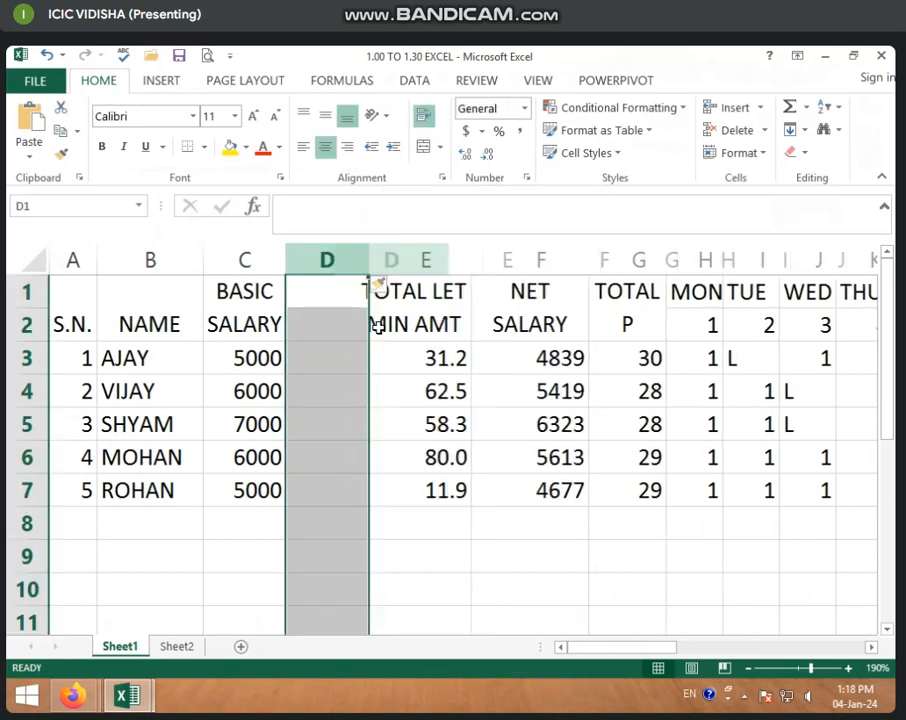
# Merge and center D1:D2, enter the heading NET SALARY AFTER LET MIN, and widen column D
pyautogui.moveTo(328, 287); pyautogui.dragTo(330, 321)
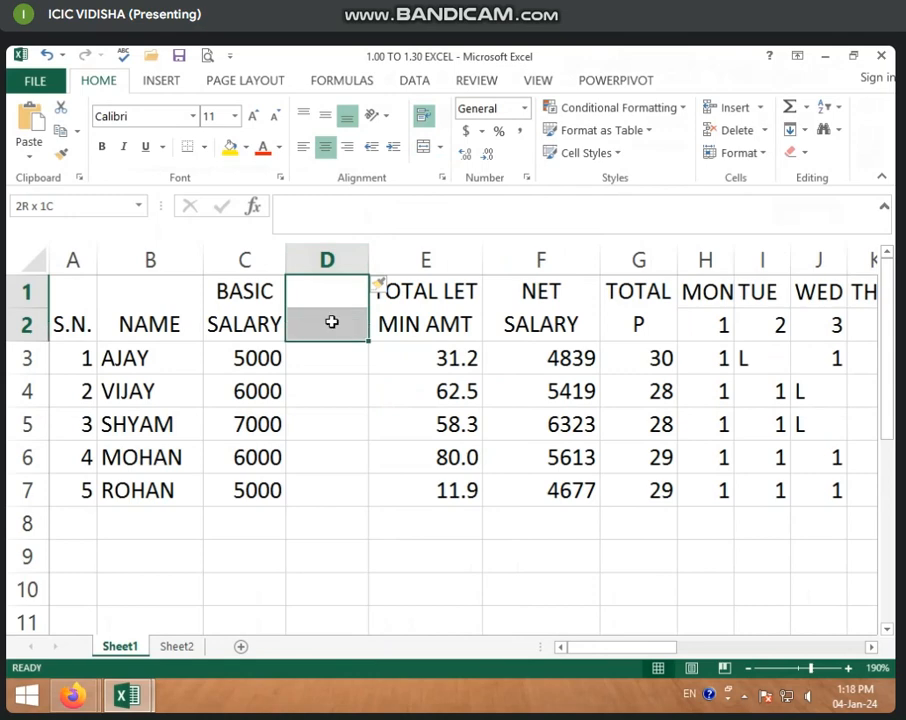
pyautogui.click(424, 148)
pyautogui.write('NE')
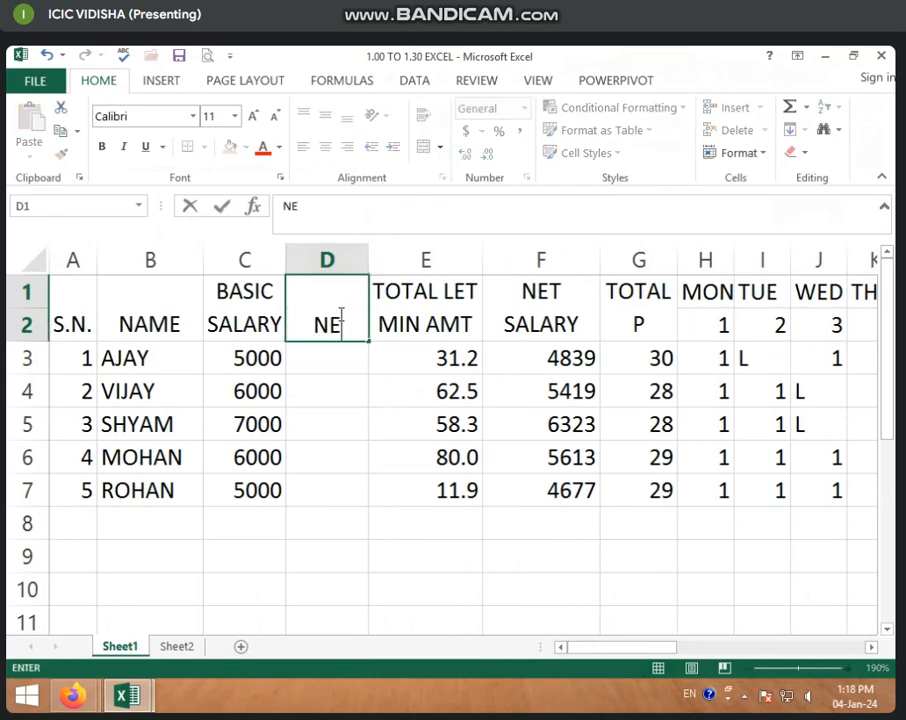
pyautogui.write('T SALARY AF')
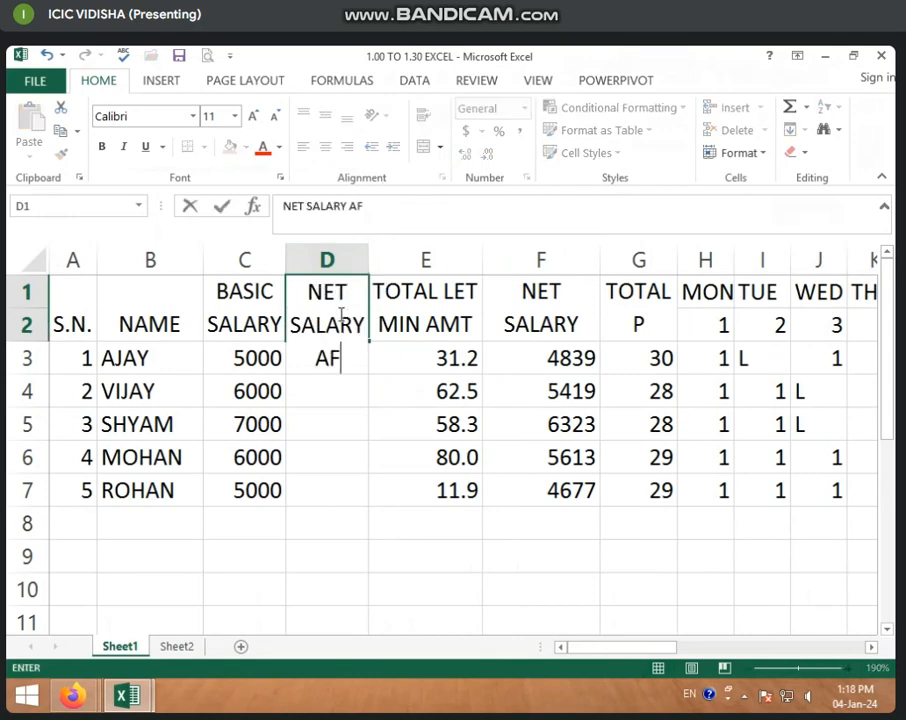
pyautogui.write('TER LET MIN')
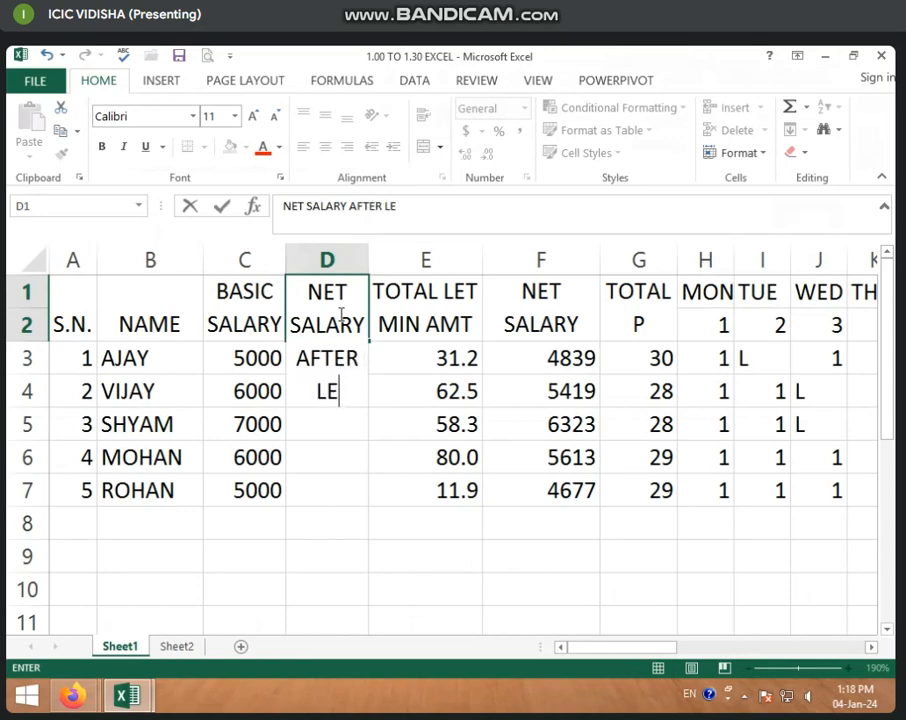
pyautogui.click(303, 468)
pyautogui.moveTo(369, 258); pyautogui.dragTo(424, 261)
# Subtract the late-minutes amount from net salary in D3 with =F3-E3 and copy the formula down through D7
pyautogui.click(402, 353)
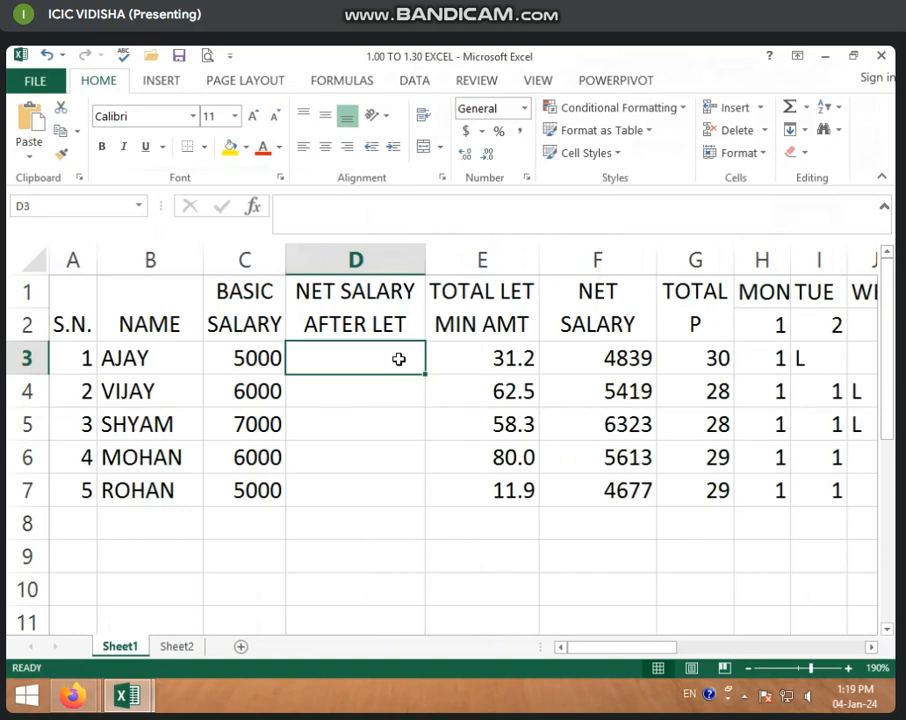
pyautogui.write('=')
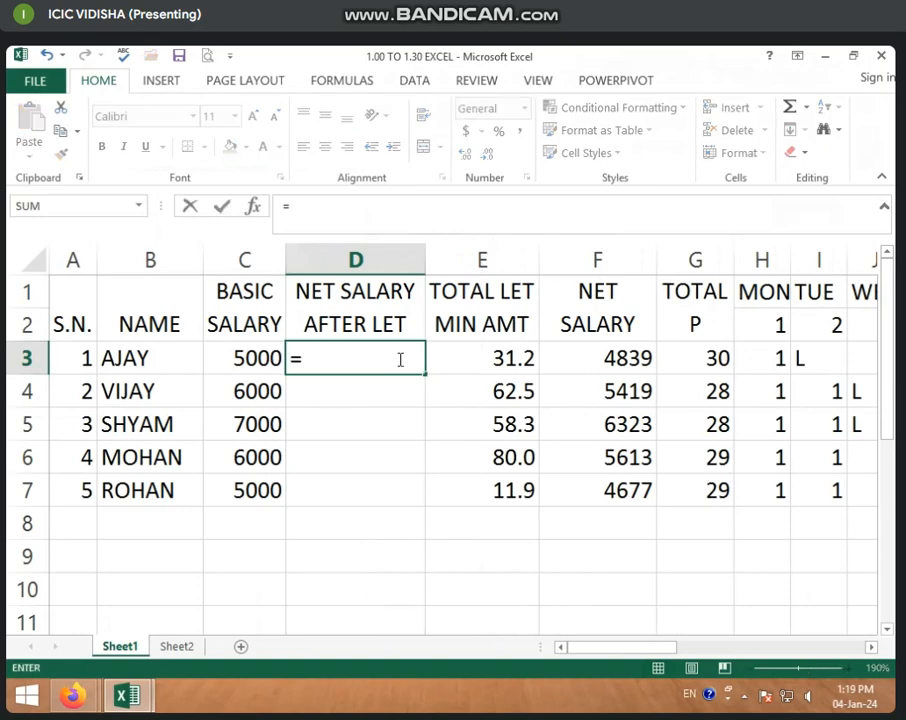
pyautogui.click(588, 361)
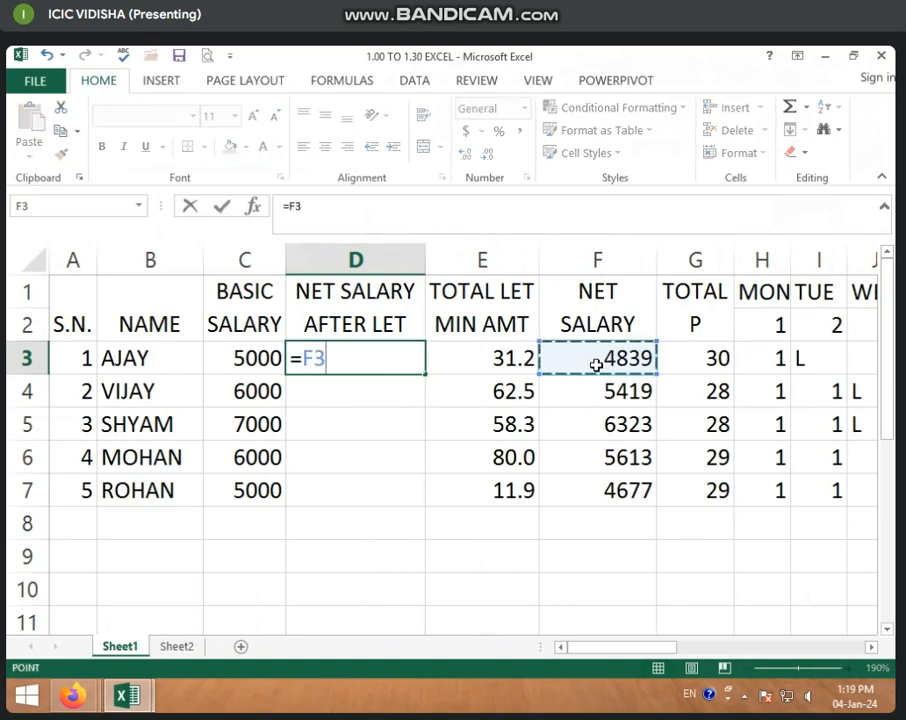
pyautogui.write('-')
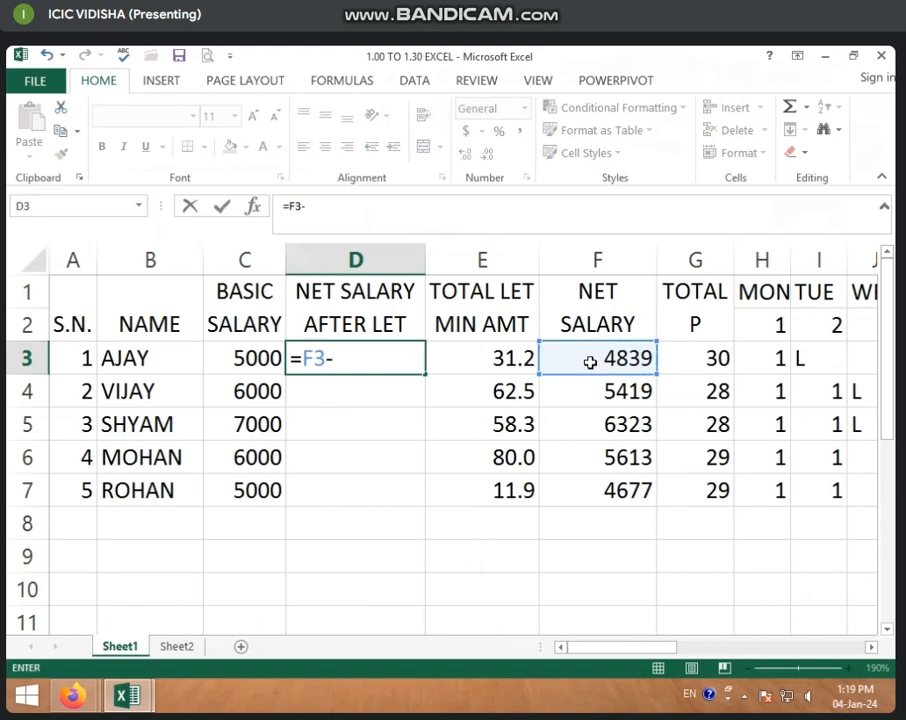
pyautogui.click(476, 351)
pyautogui.press('Return')
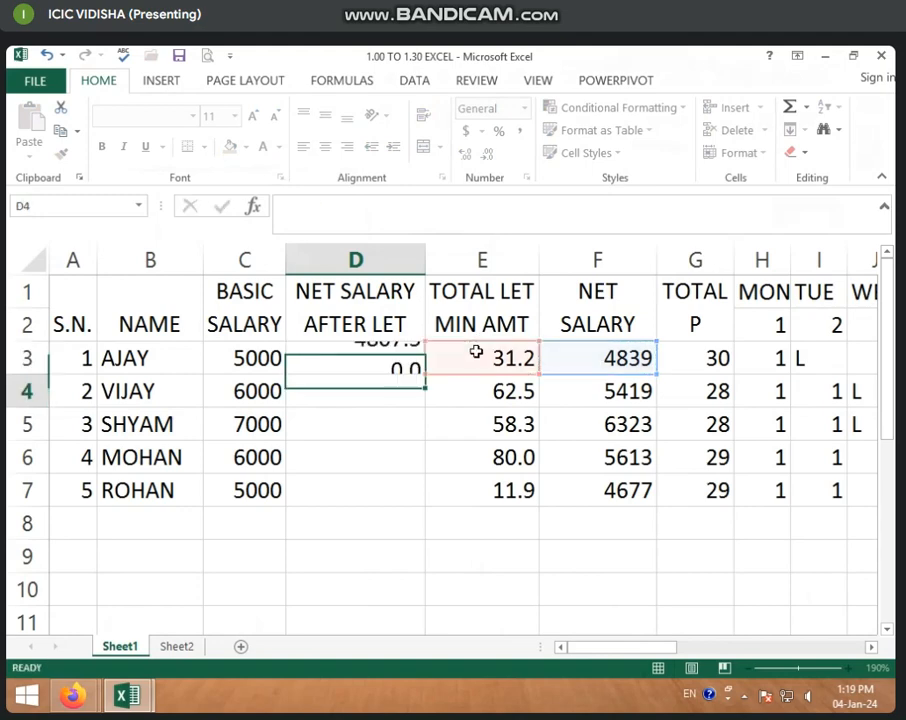
pyautogui.click(403, 358)
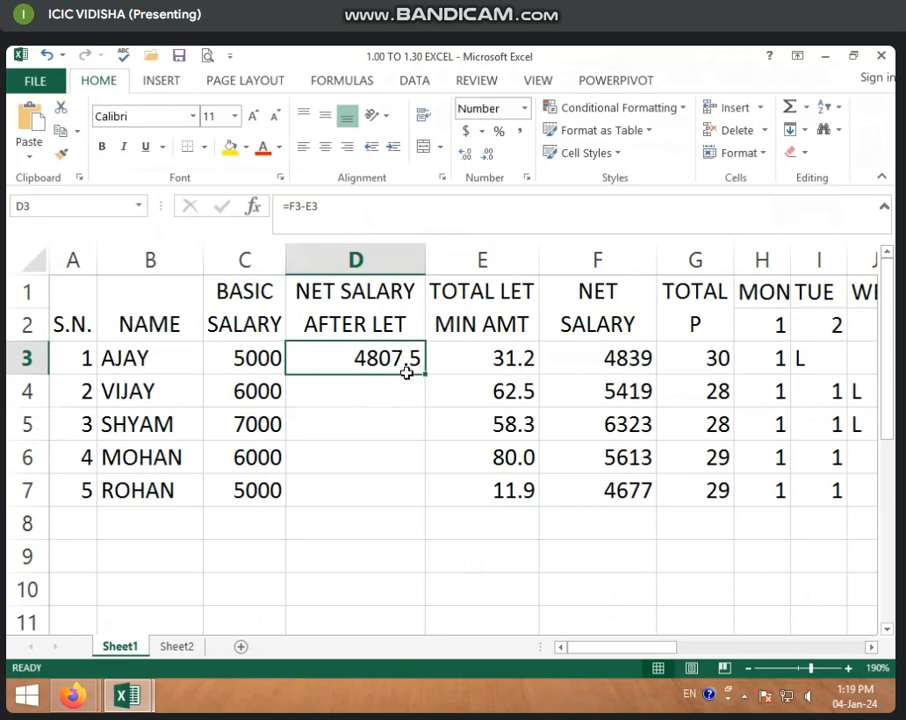
pyautogui.moveTo(426, 375); pyautogui.dragTo(416, 500)
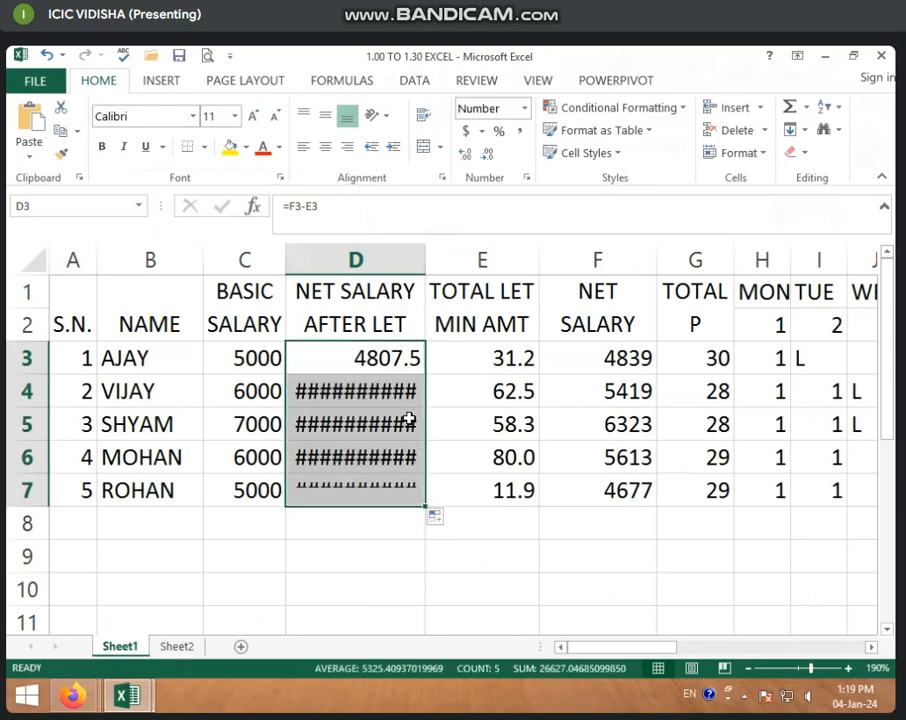
# Try to reduce the number of decimal places shown in D3:D7
pyautogui.click(487, 156)
pyautogui.click(465, 158)
pyautogui.click(465, 158)
pyautogui.click(465, 158)
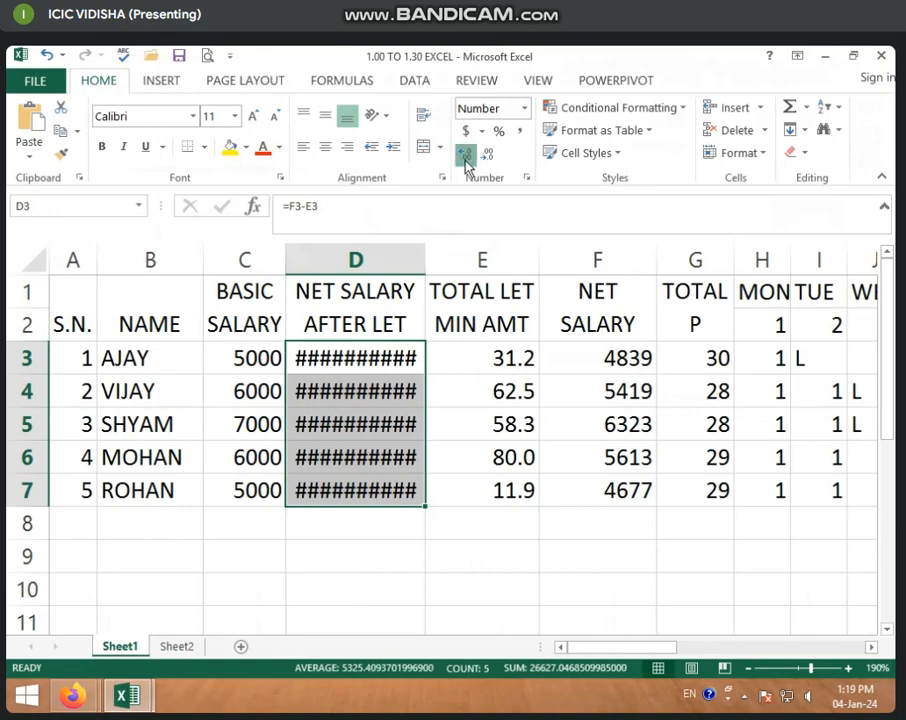
pyautogui.click(465, 158)
pyautogui.click(465, 158)
pyautogui.click(465, 158)
pyautogui.click(465, 158)
pyautogui.click(466, 159)
pyautogui.click(466, 159)
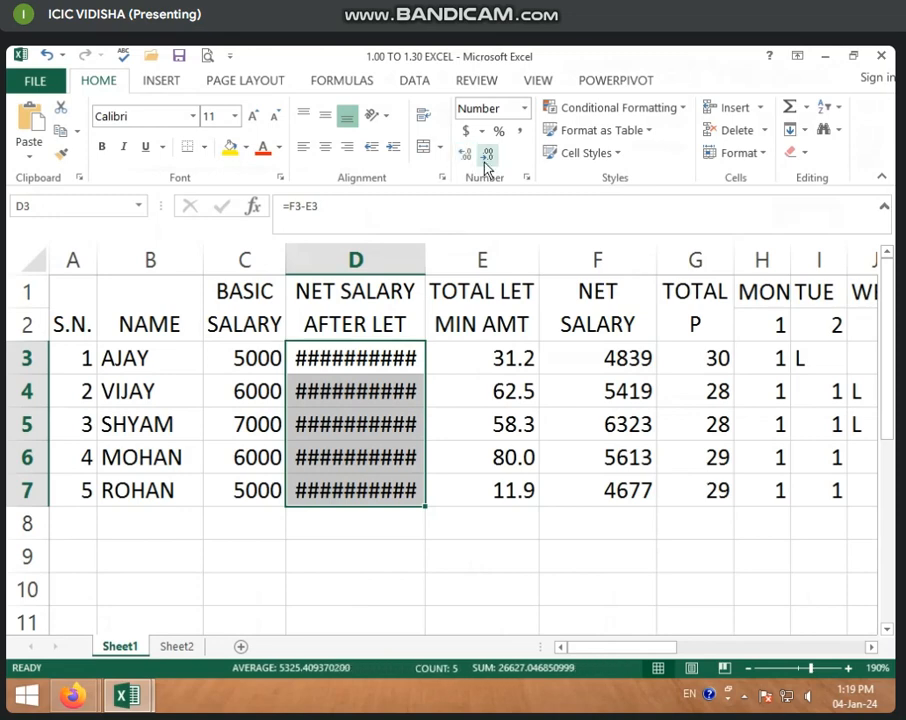
# Clear the formulas from D3:D7 in the NET SALARY AFTER LET MIN column
pyautogui.moveTo(395, 357); pyautogui.dragTo(398, 491)
pyautogui.press('Delete')
pyautogui.click(384, 480)
# Enter the formula =F3-E3 in D3 for the first employee's net salary after the late-minutes deduction
pyautogui.click(376, 360)
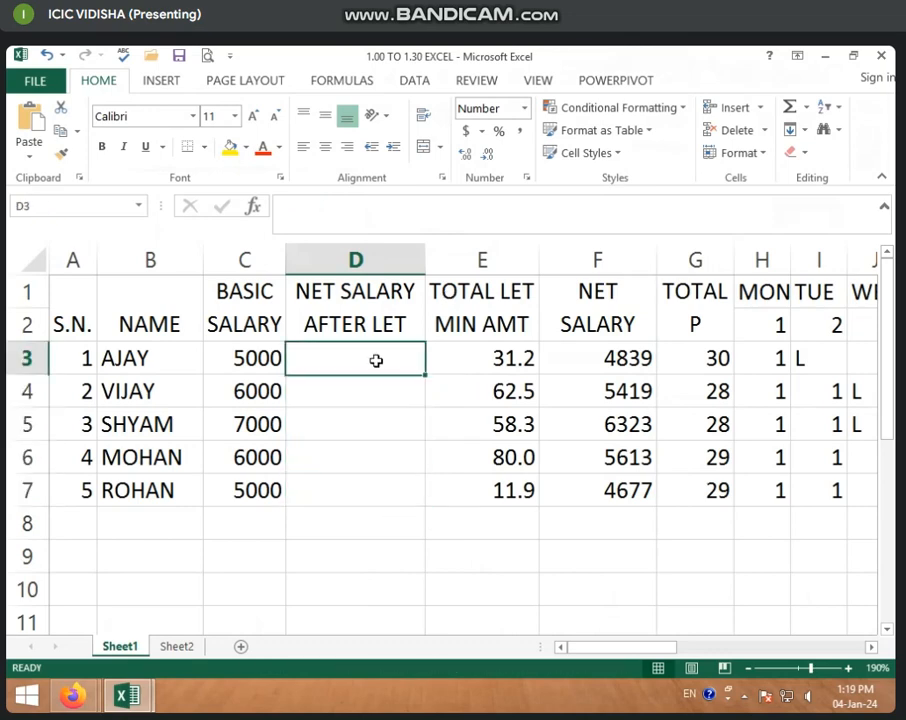
pyautogui.write('=')
pyautogui.click(612, 363)
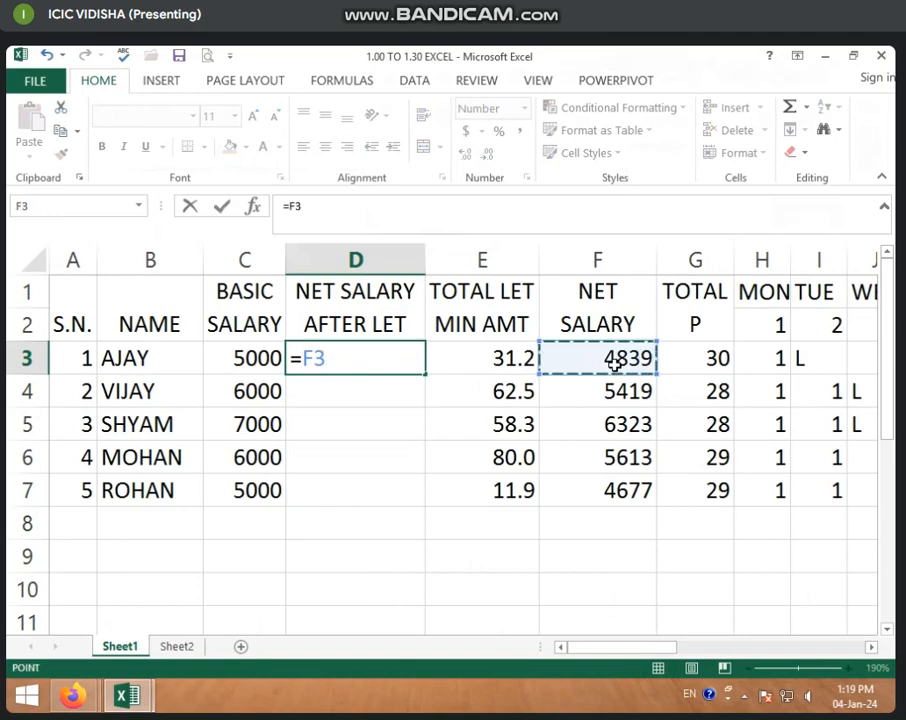
pyautogui.write('-')
pyautogui.click(502, 358)
pyautogui.press('Return')
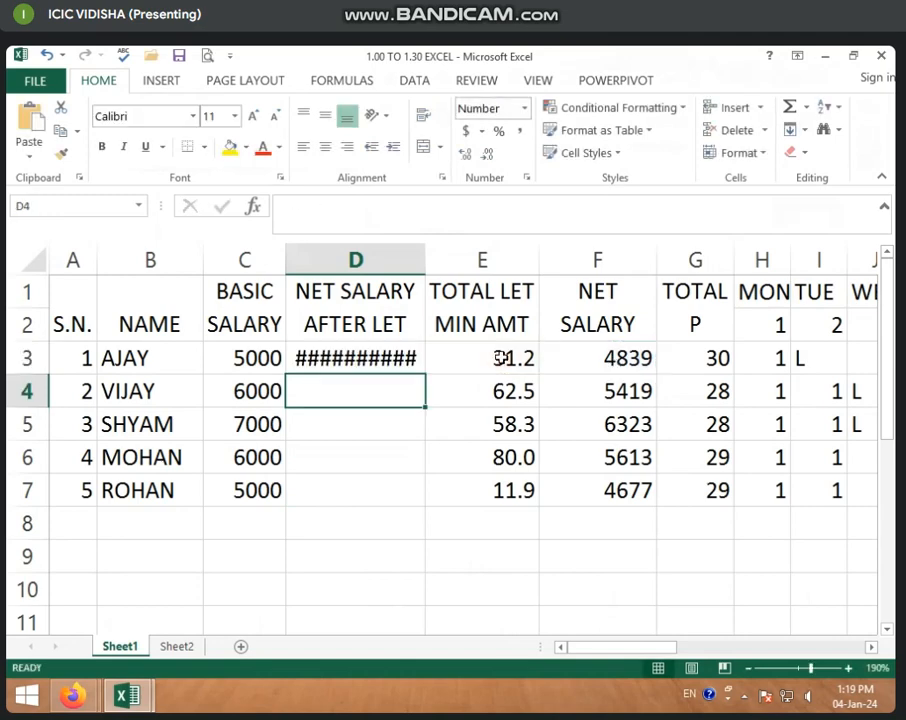
# Widen column D to fit the D3 value and reduce it to two decimal places
pyautogui.click(388, 362)
pyautogui.moveTo(424, 260); pyautogui.dragTo(500, 262)
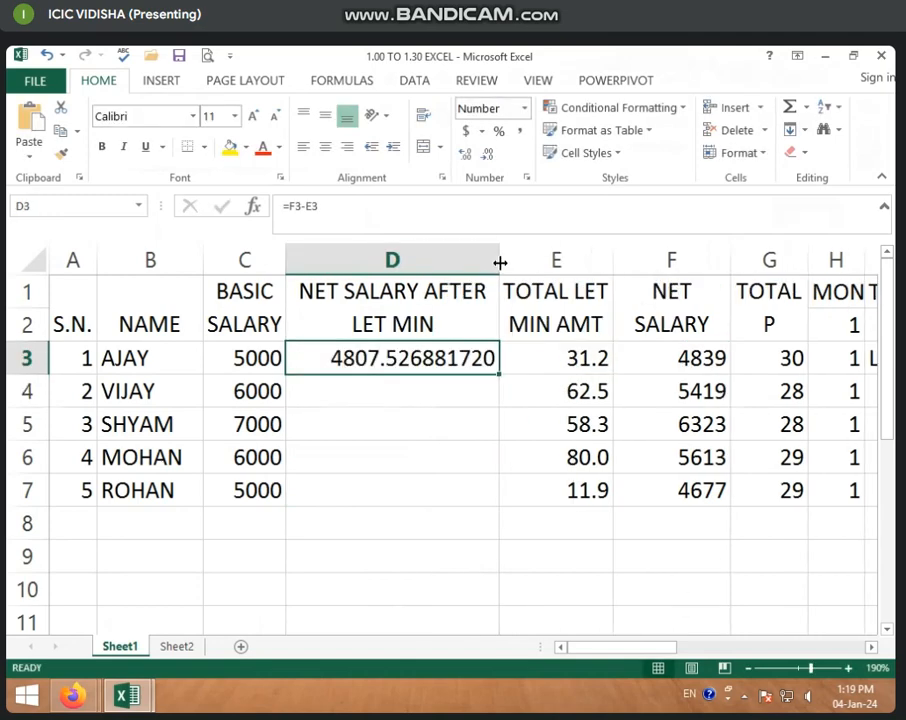
pyautogui.click(489, 158)
pyautogui.click(489, 158)
pyautogui.click(489, 158)
pyautogui.click(489, 158)
pyautogui.click(489, 158)
pyautogui.click(489, 158)
pyautogui.click(489, 158)
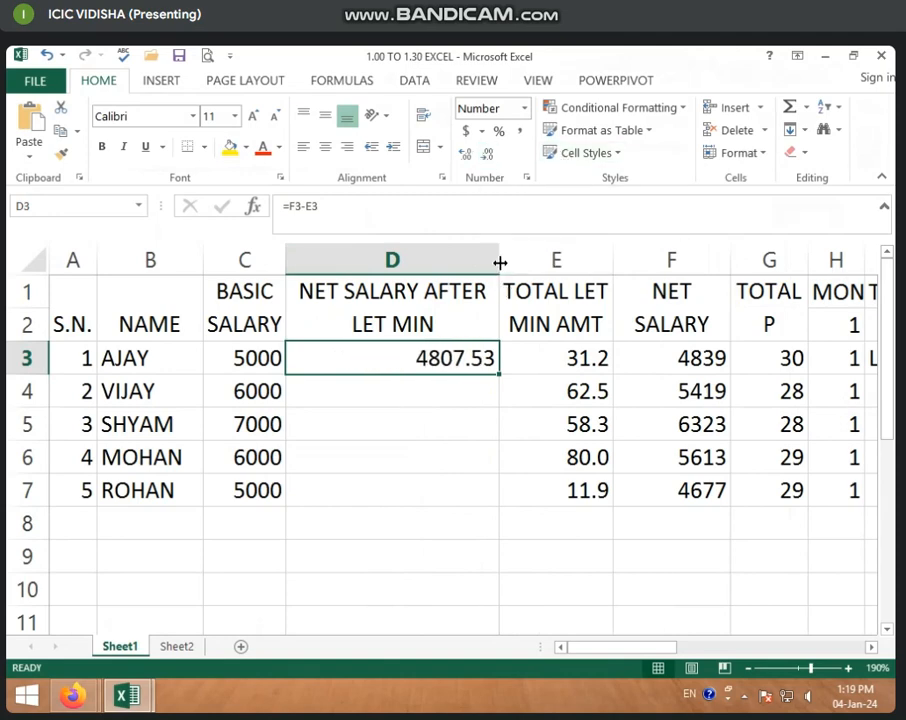
# Narrow column D again and copy the D3 formula down through D7
pyautogui.moveTo(500, 260); pyautogui.dragTo(422, 263)
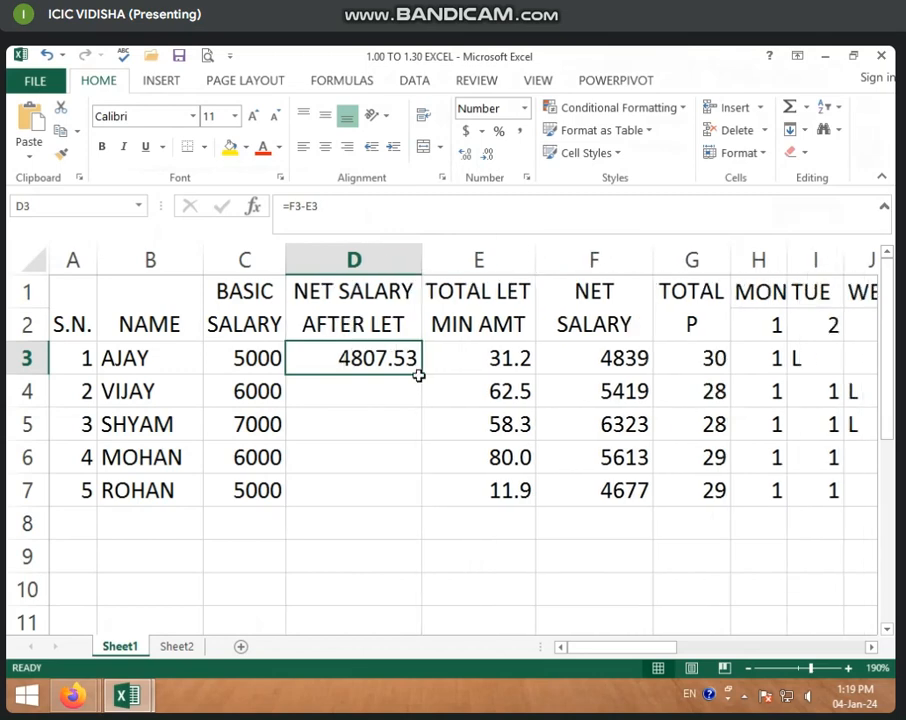
pyautogui.moveTo(423, 374); pyautogui.dragTo(408, 494)
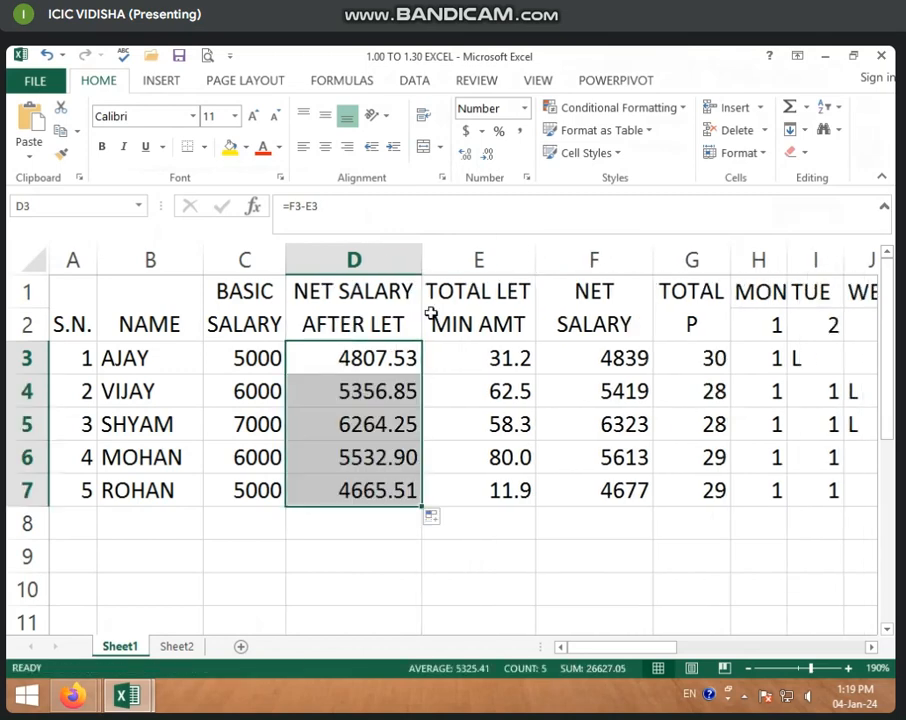
pyautogui.click(404, 361)
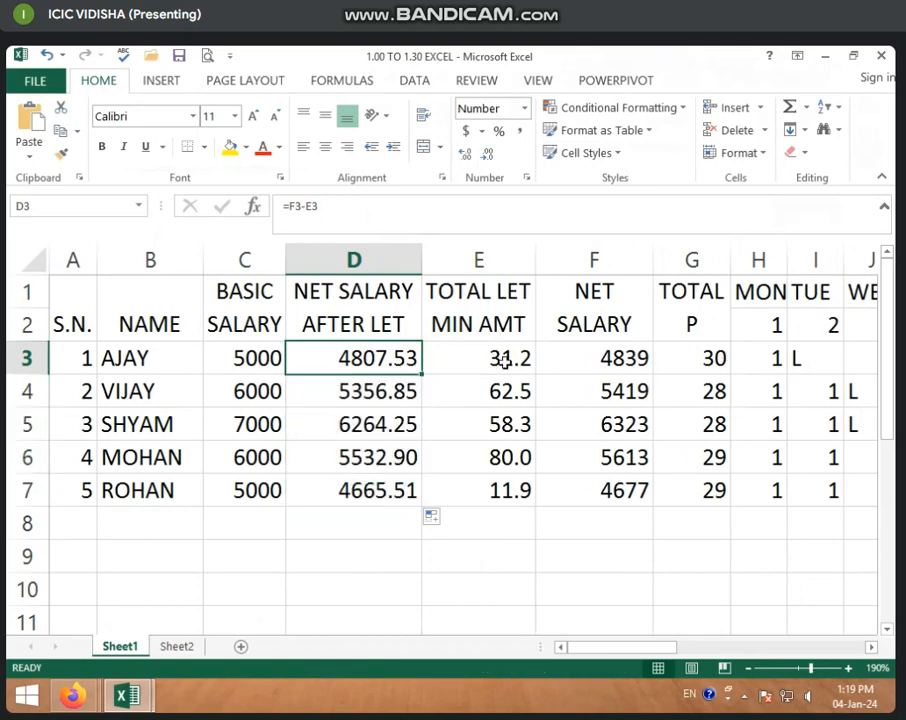
pyautogui.click(593, 364)
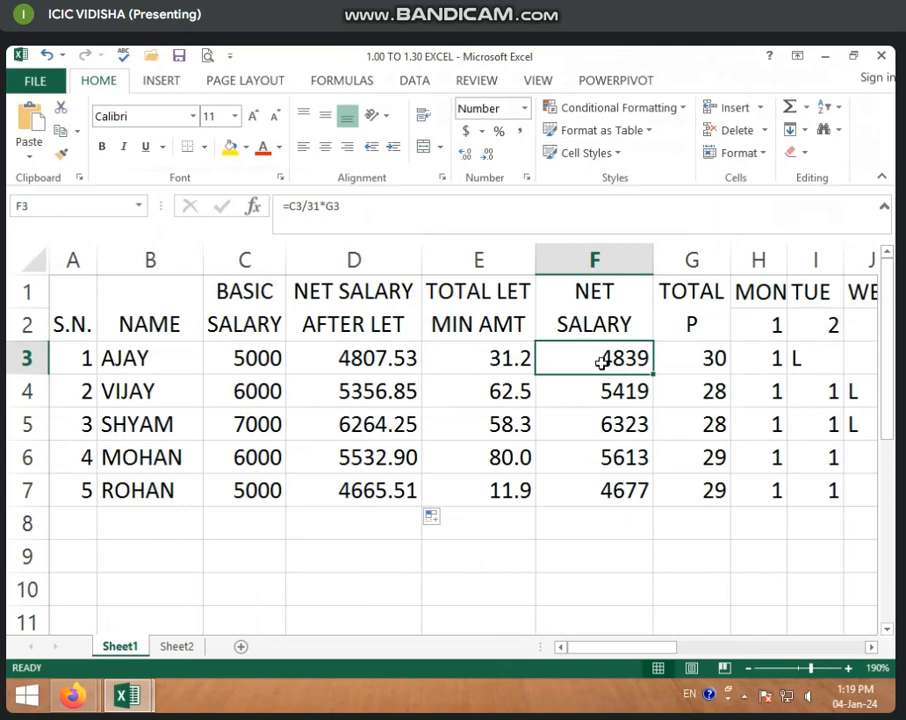
pyautogui.click(404, 360)
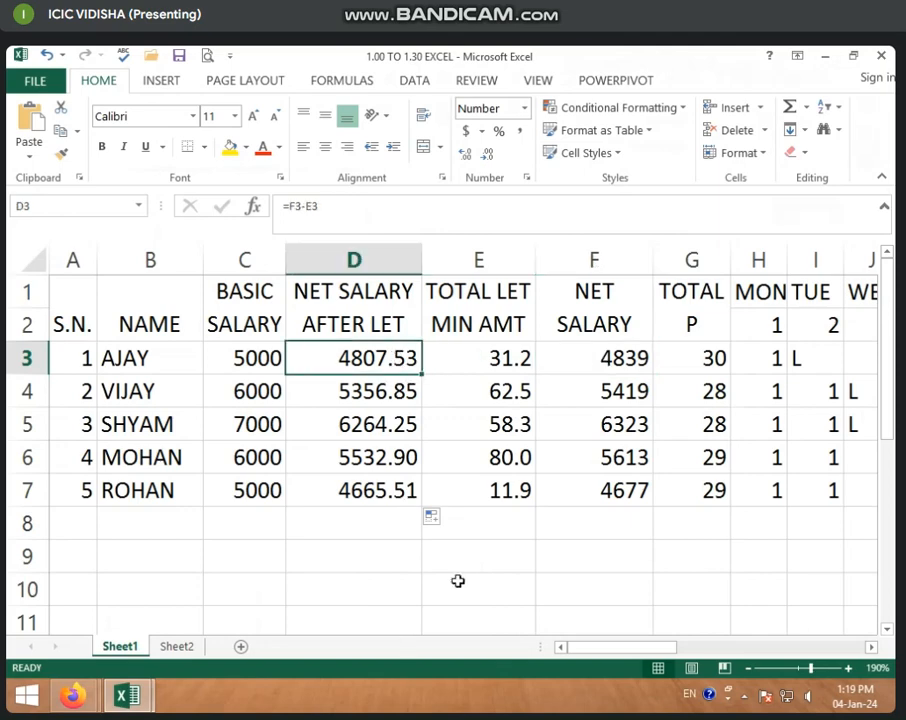
pyautogui.click(588, 355)
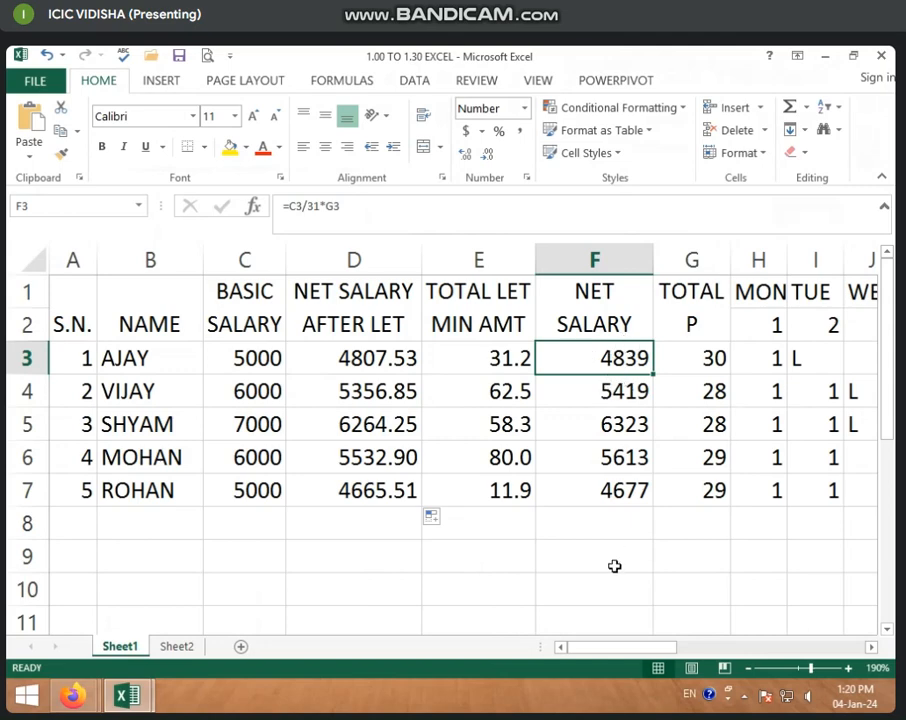
pyautogui.click(375, 362)
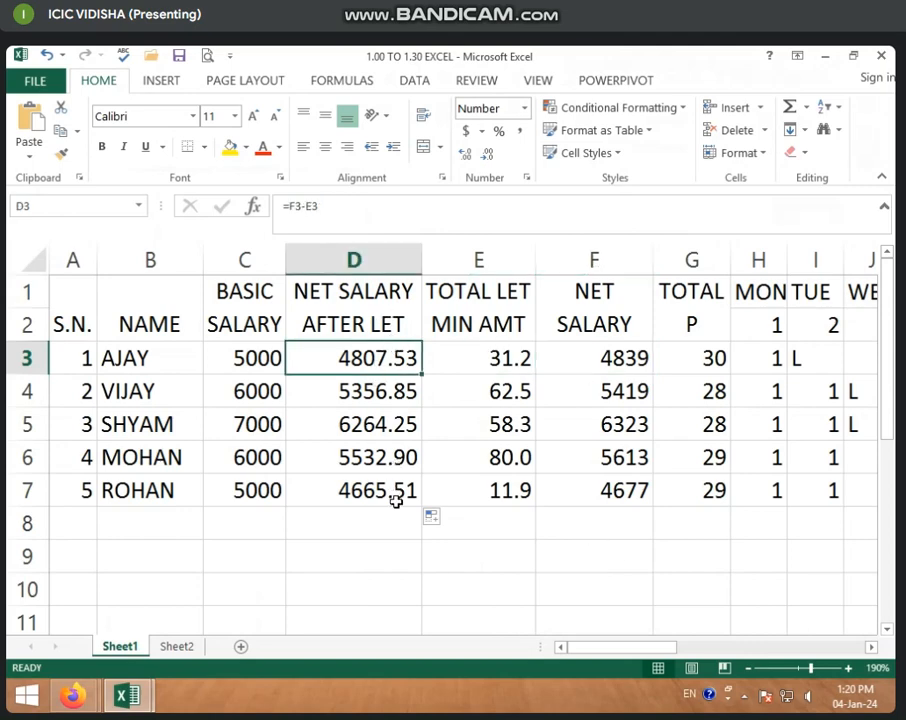
# Insert a blank column between BASIC SALARY and NET SALARY AFTER LET MIN
pyautogui.click(372, 262)
pyautogui.rightClick(372, 262)
pyautogui.click(418, 387)
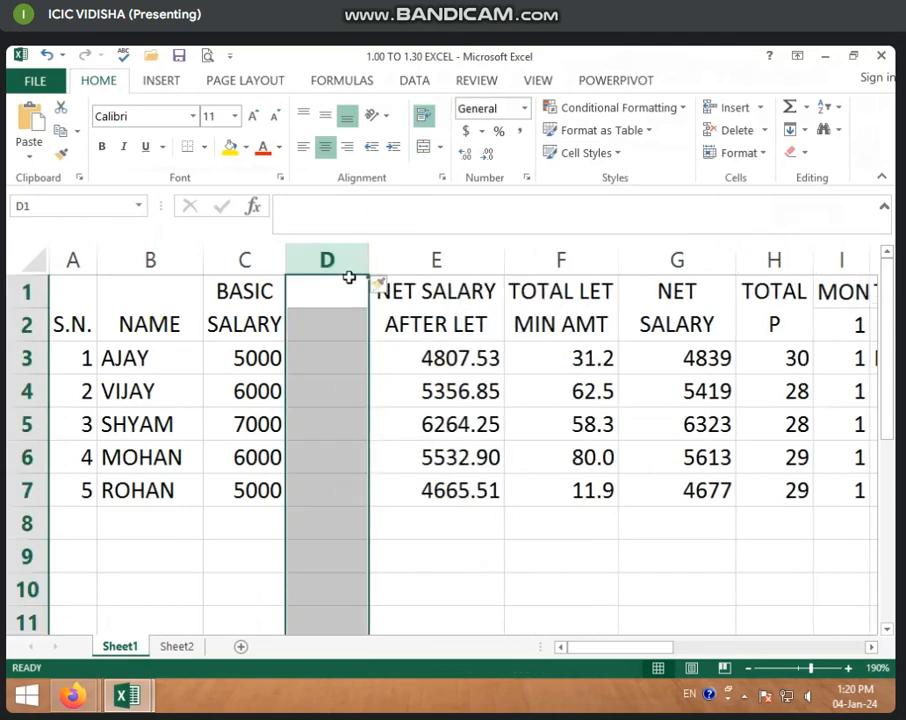
# Merge and center D1:D2 of the new column and enter the heading SDA
pyautogui.moveTo(348, 289); pyautogui.dragTo(348, 325)
pyautogui.click(424, 148)
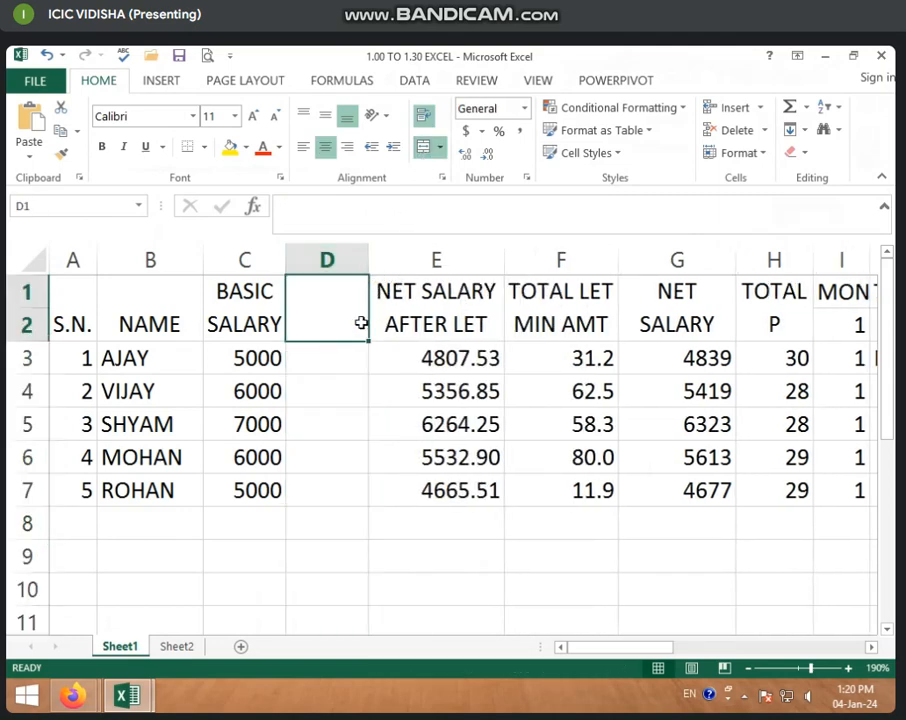
pyautogui.write('SDA')
# Enter the formula =C3-E3 in D3 to subtract the first employee's net salary after late minutes from basic salary
pyautogui.click(336, 358)
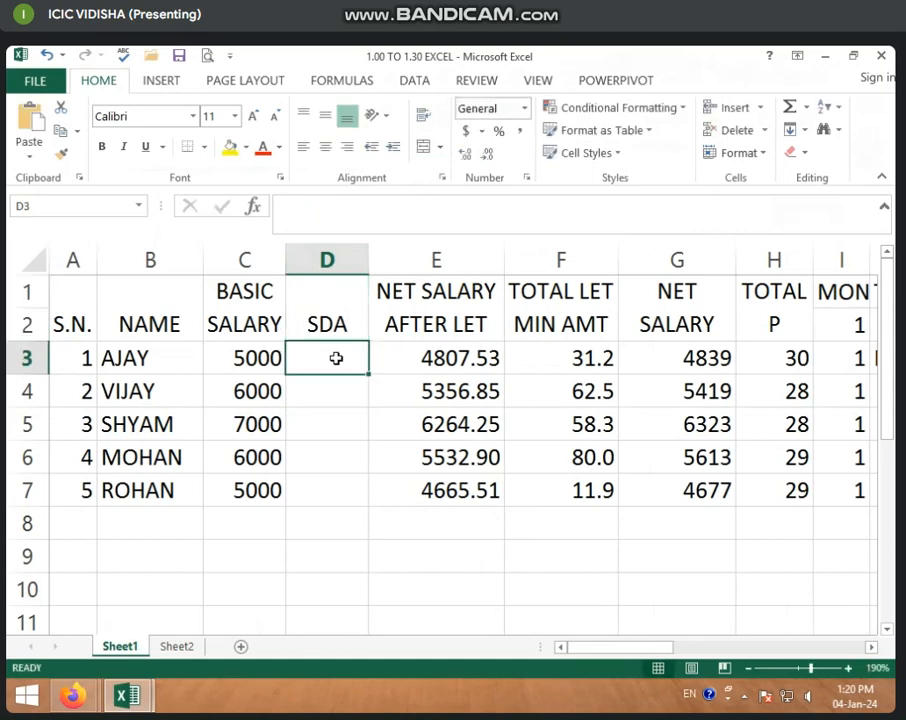
pyautogui.write('=')
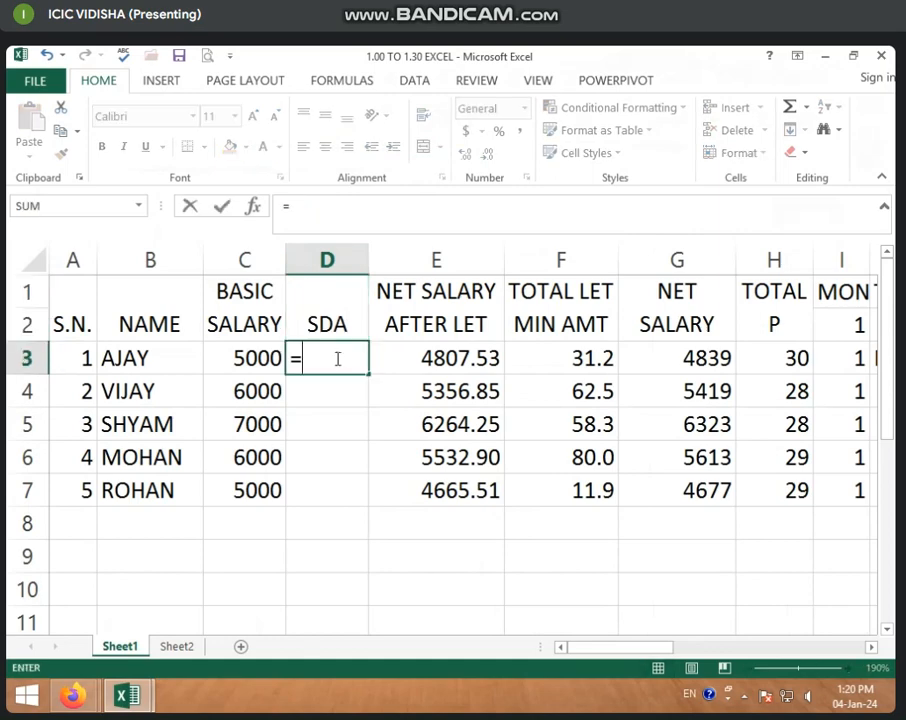
pyautogui.click(250, 350)
pyautogui.write('-')
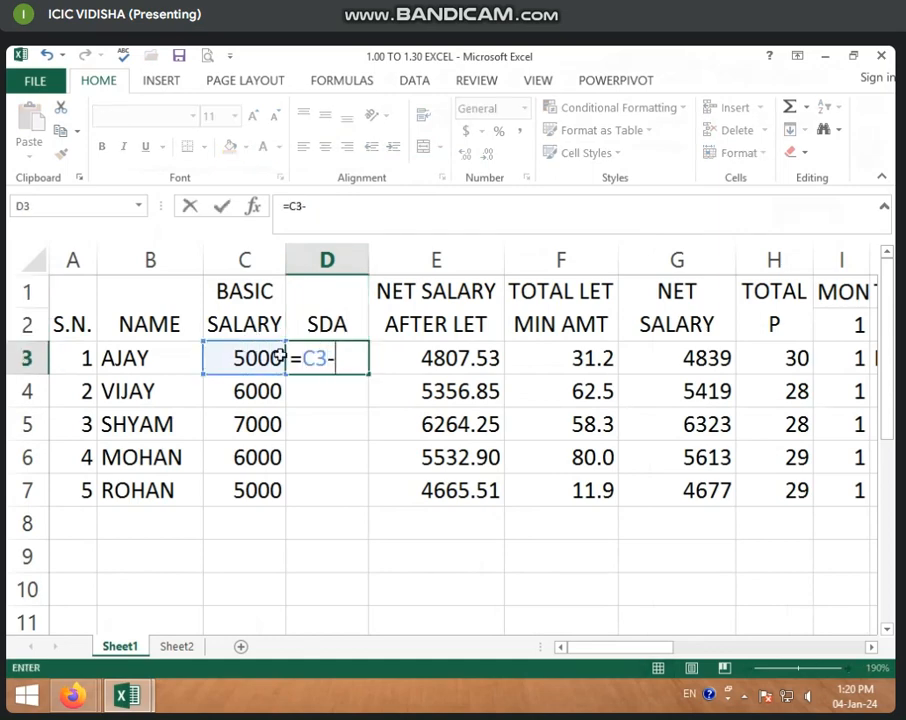
pyautogui.click(425, 354)
pyautogui.press('Return')
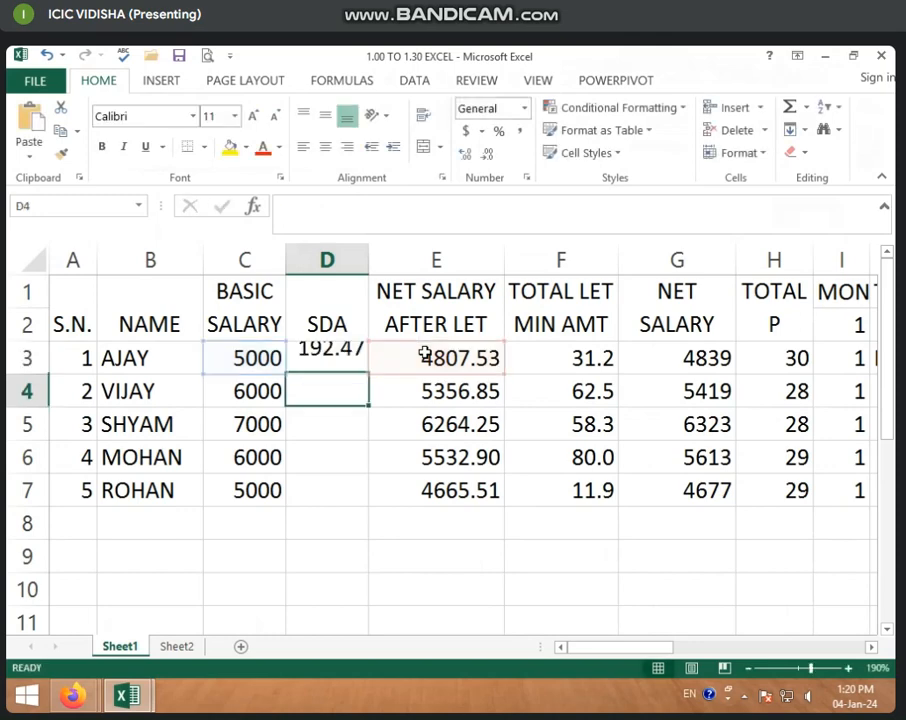
# Copy the SDA formula from D3 down through D7 and format the results with no decimal places
pyautogui.click(360, 354)
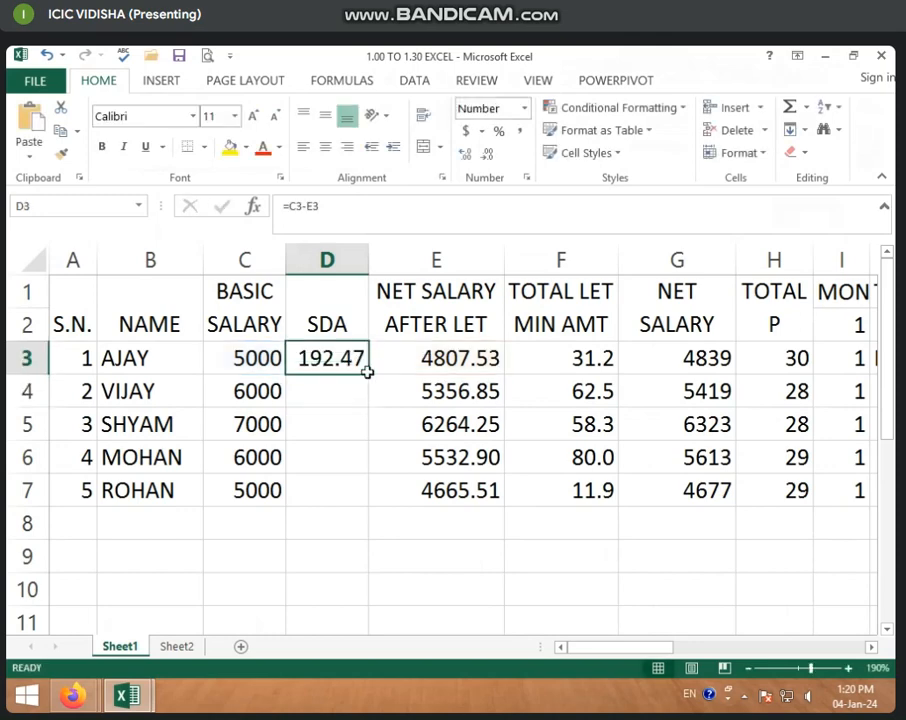
pyautogui.moveTo(368, 373); pyautogui.dragTo(354, 499)
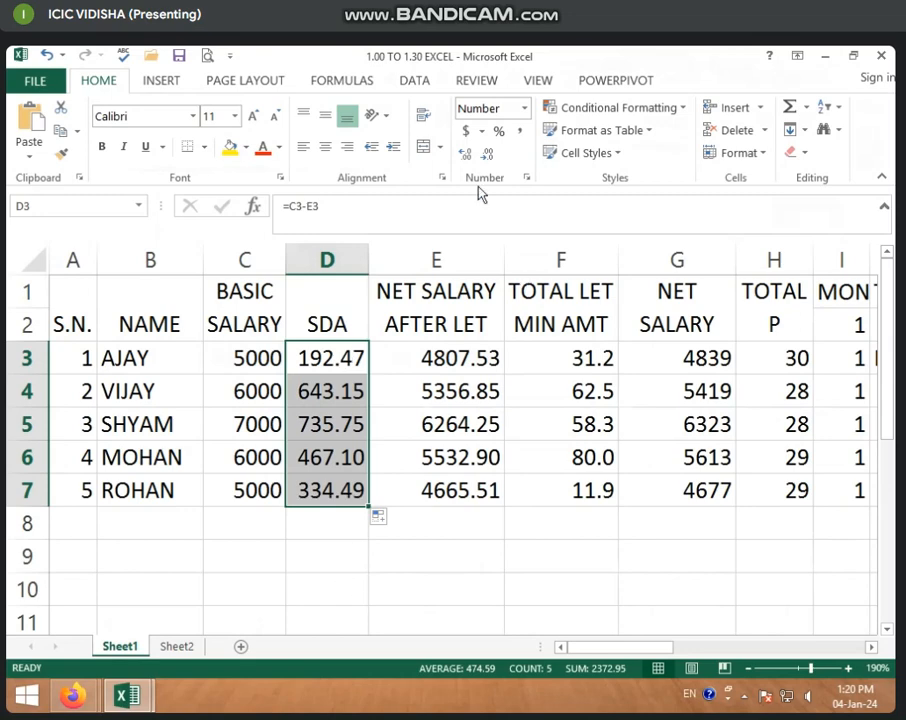
pyautogui.click(487, 155)
pyautogui.click(487, 155)
pyautogui.click(561, 556)
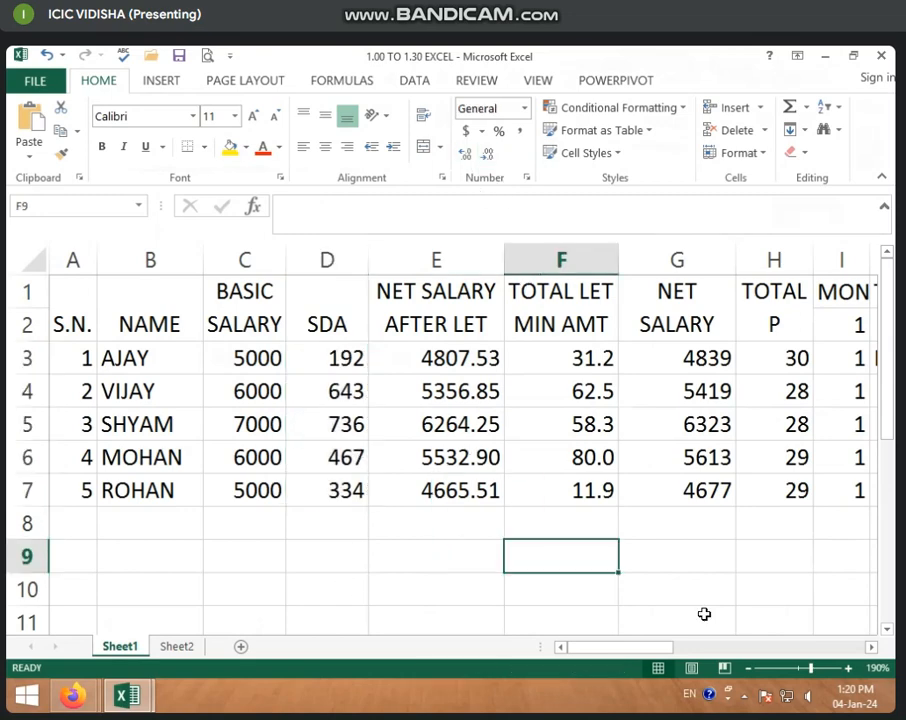
# Rename Sheet1 as SALARY PRESENT LIST
pyautogui.moveTo(648, 655); pyautogui.dragTo(607, 651)
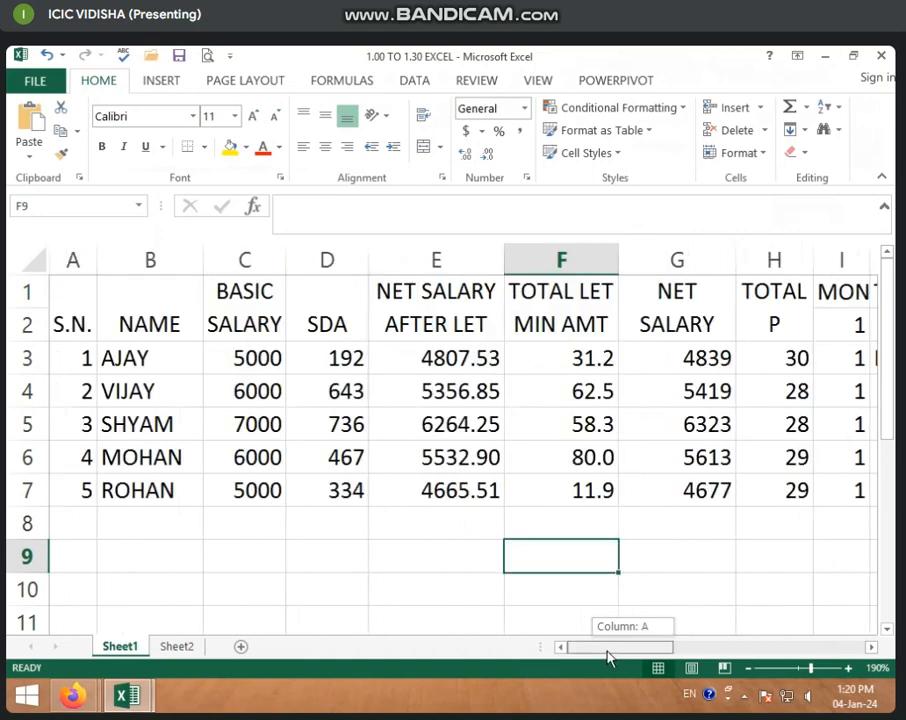
pyautogui.rightClick(116, 648)
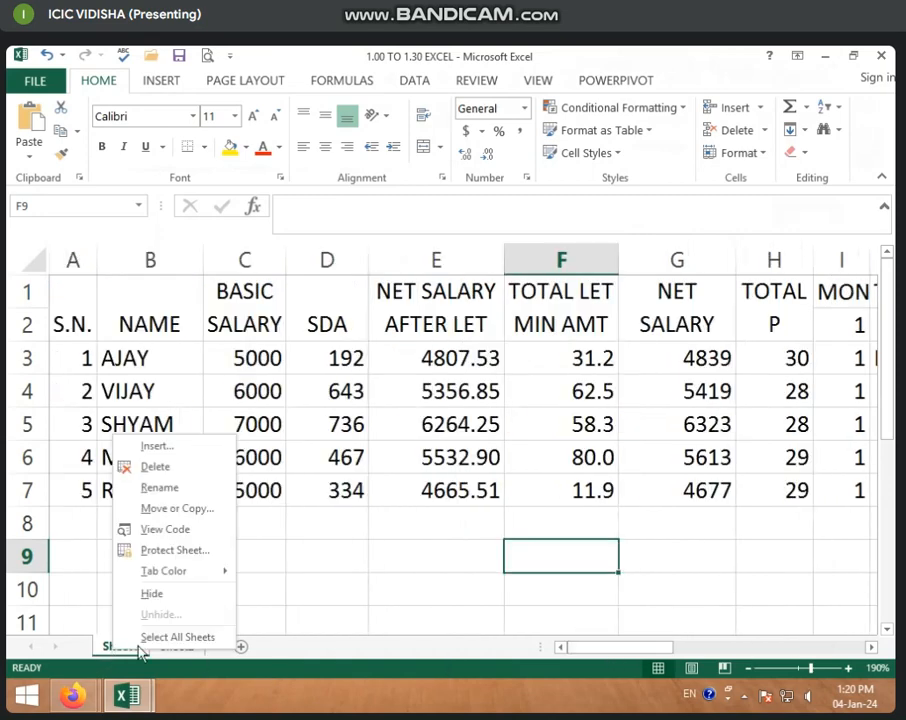
pyautogui.click(172, 486)
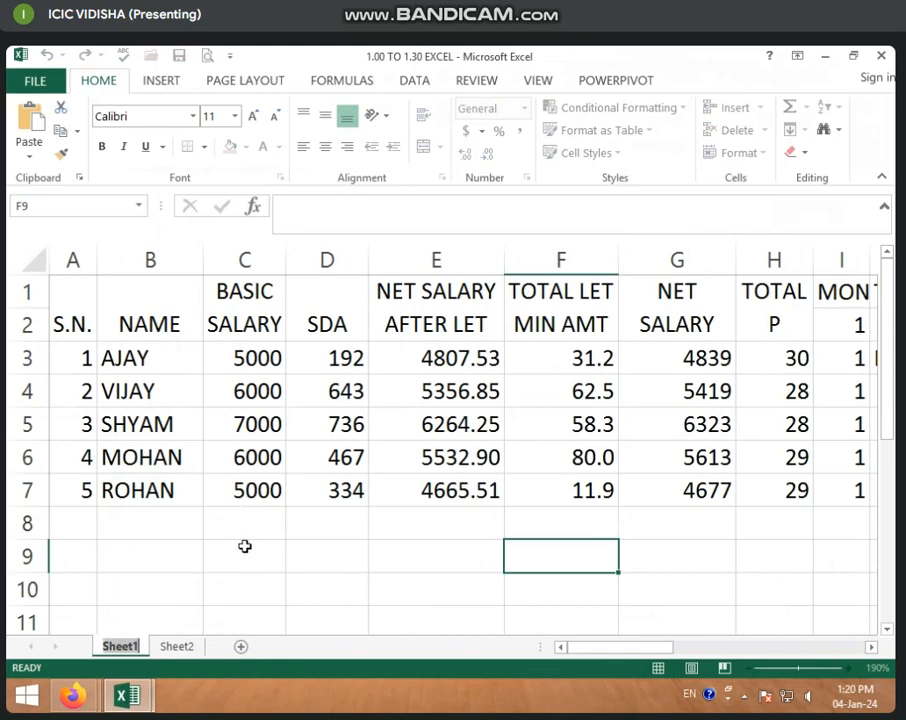
pyautogui.write('SALARY')
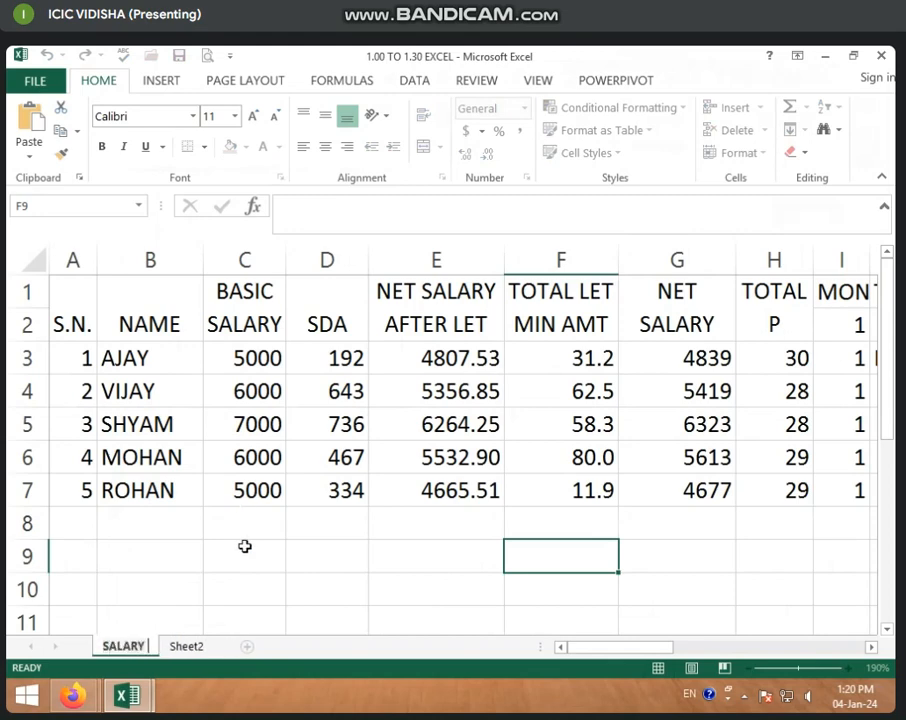
pyautogui.press('Return')
pyautogui.write('PRES')
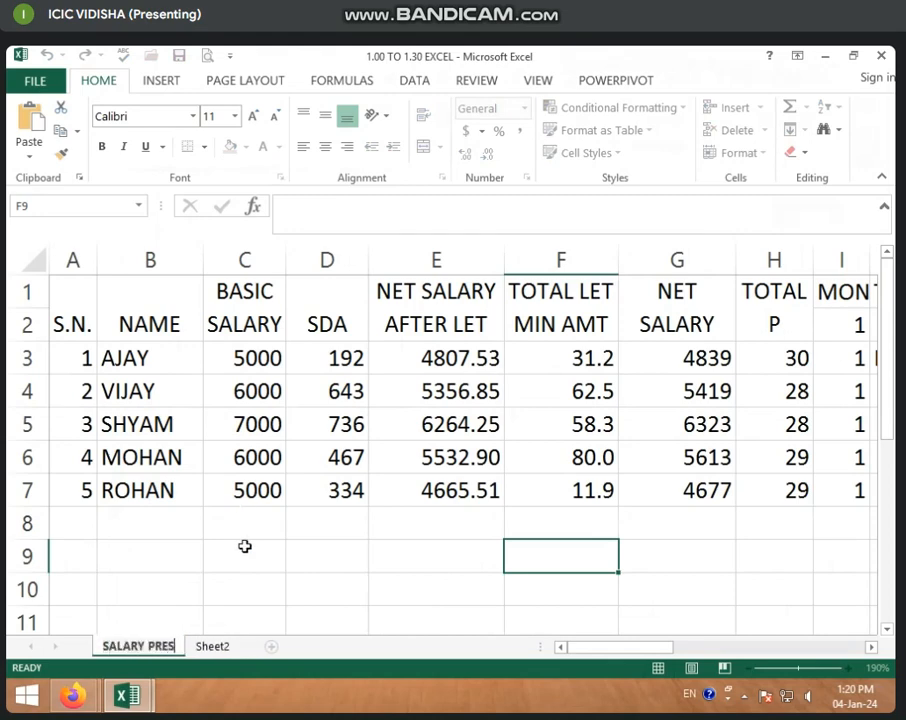
pyautogui.write('ENT LIST')
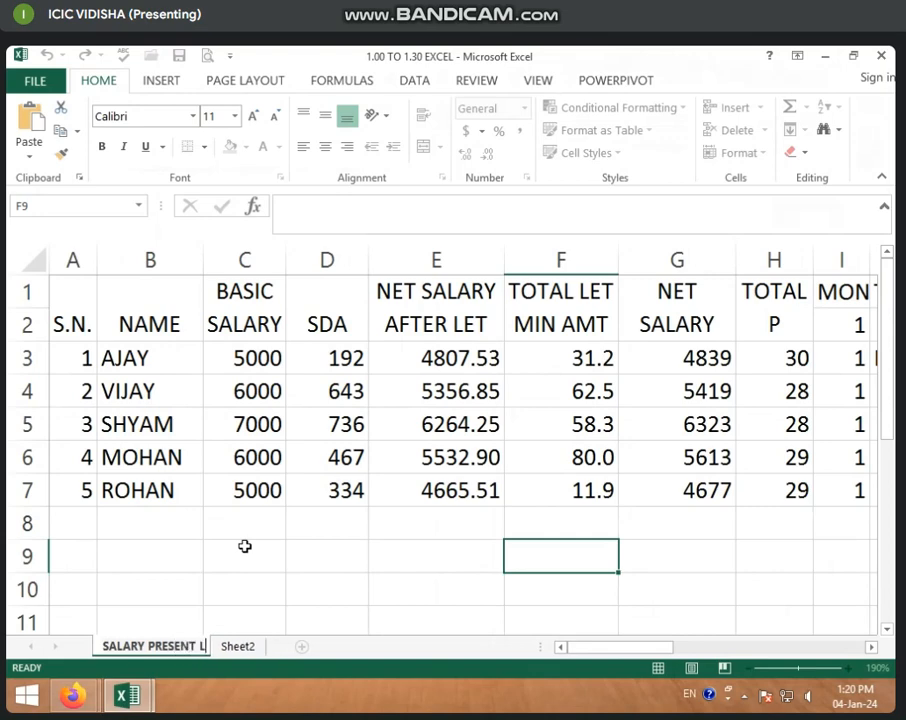
# Rename Sheet2 as LET MIN
pyautogui.rightClick(263, 647)
pyautogui.click(311, 481)
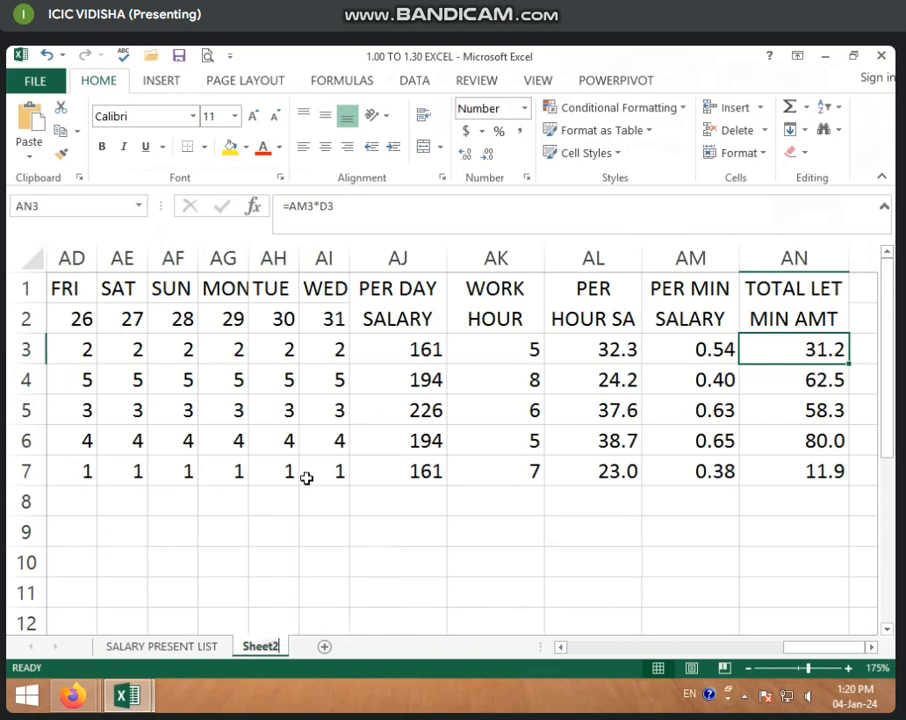
pyautogui.write('LET MIN')
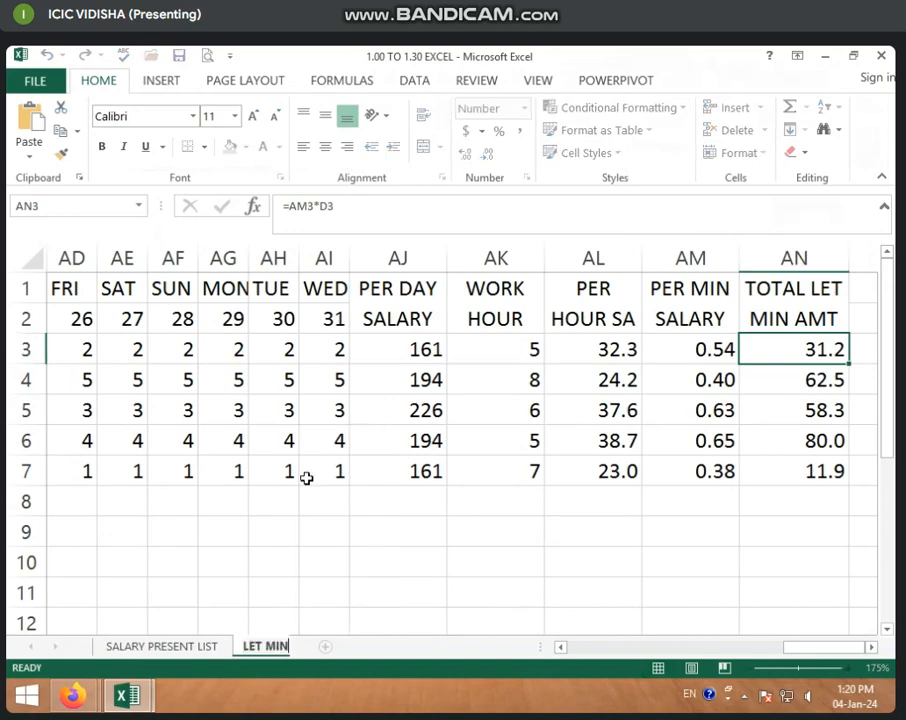
pyautogui.press('Return')
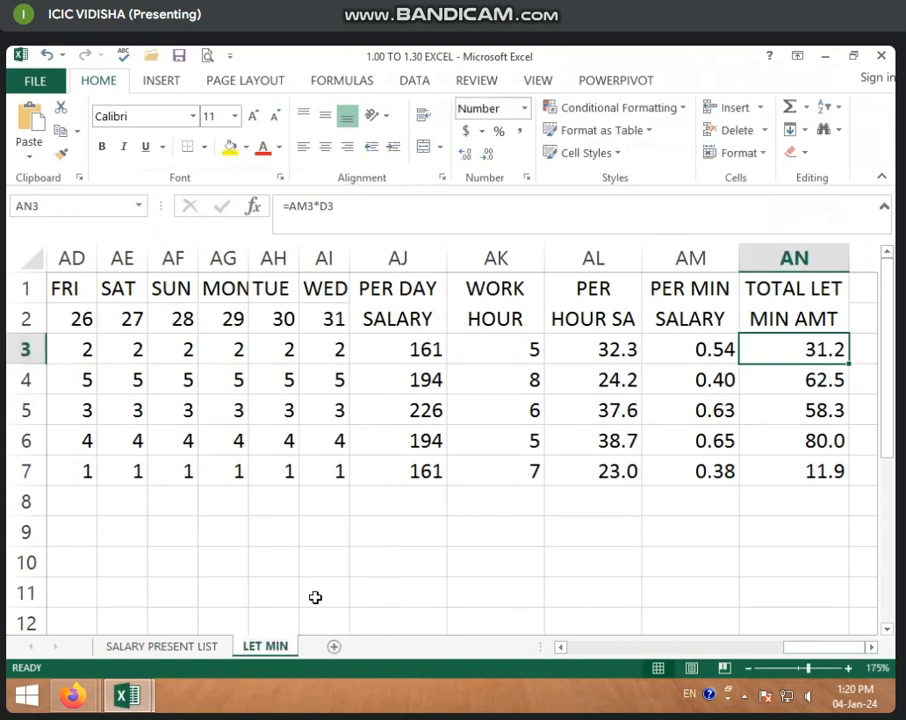
pyautogui.click(322, 557)
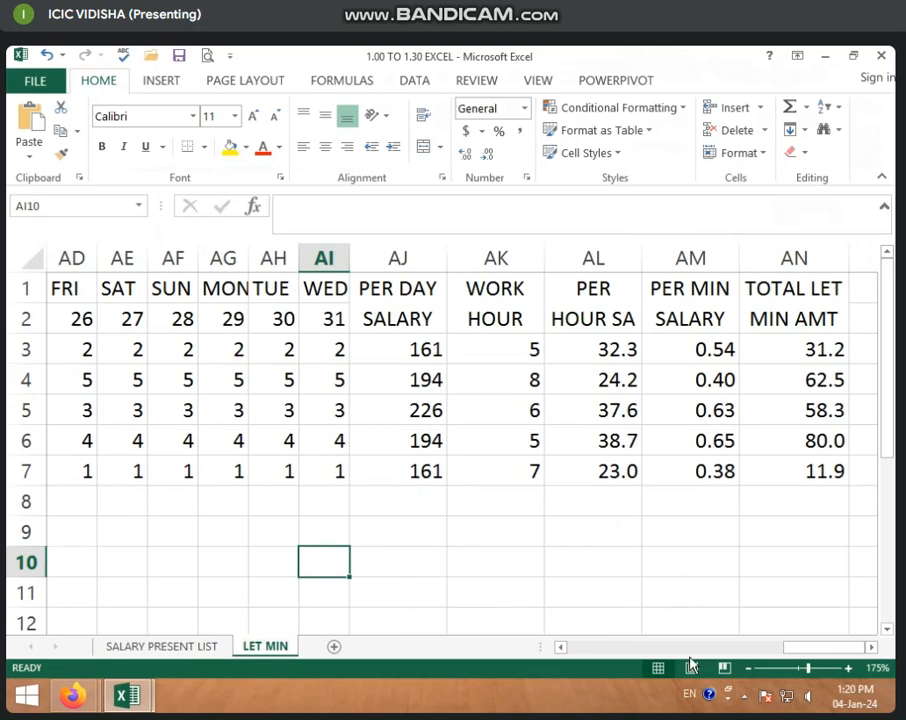
# Review the first columns of the LET MIN sheet, and return to the SALARY PRESENT LIST sheet to review its salary columns
pyautogui.moveTo(817, 650); pyautogui.dragTo(552, 650)
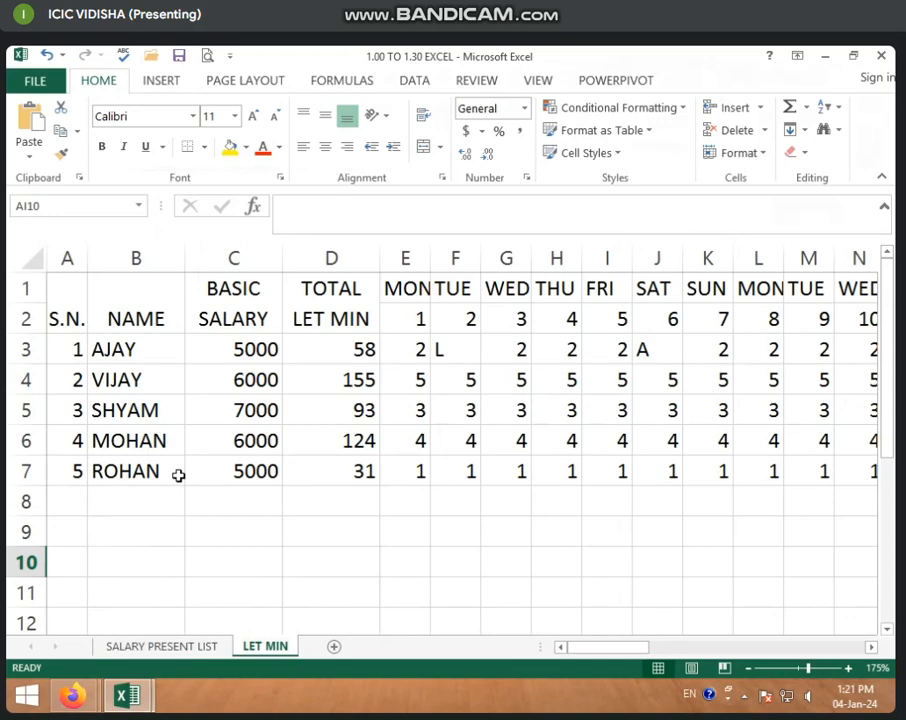
pyautogui.click(160, 646)
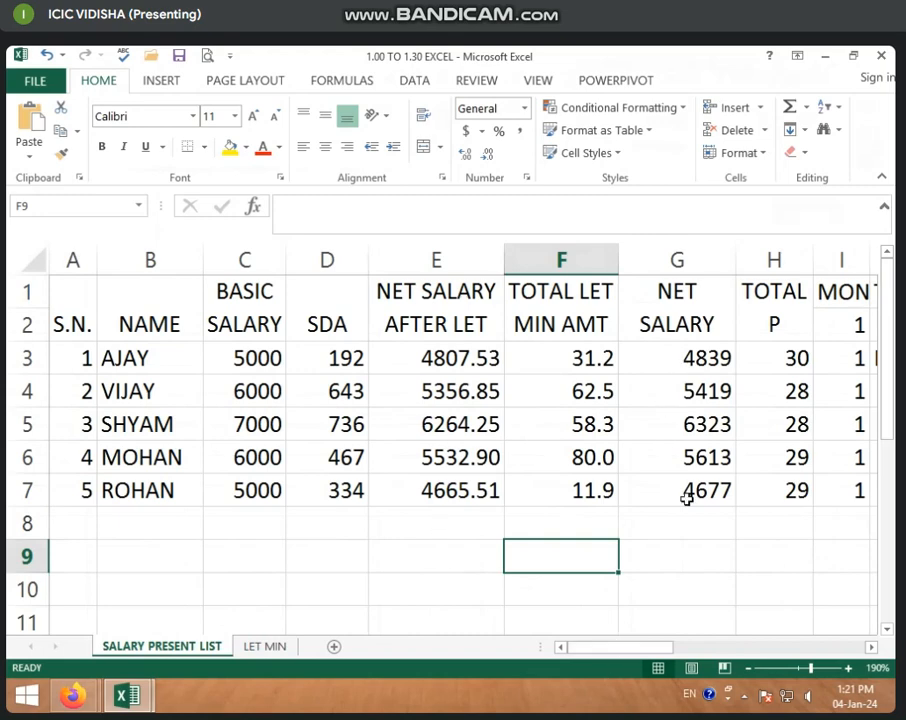
pyautogui.click(676, 573)
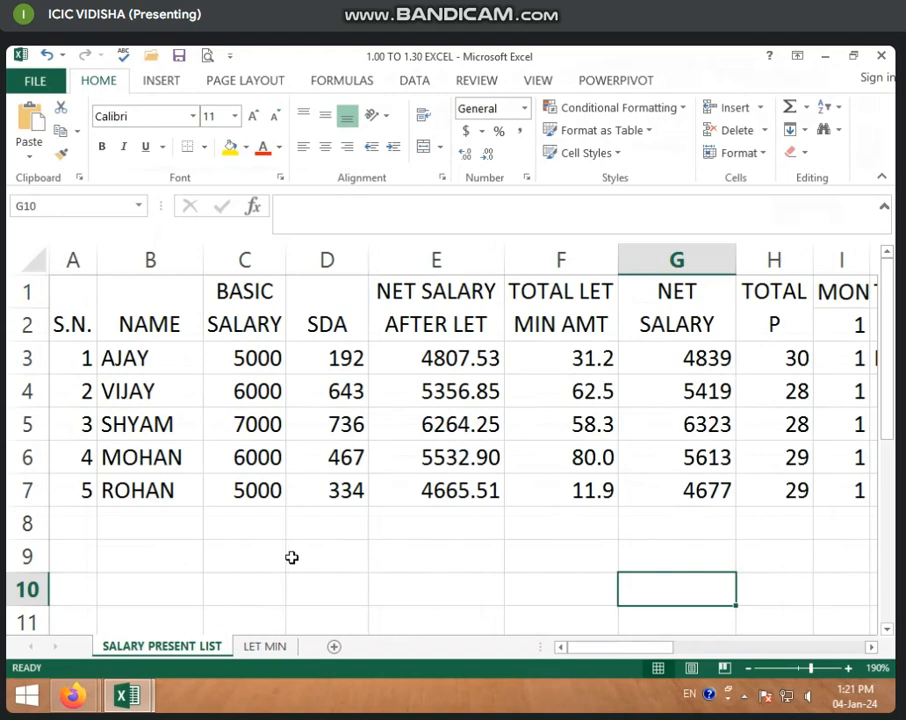
pyautogui.click(445, 560)
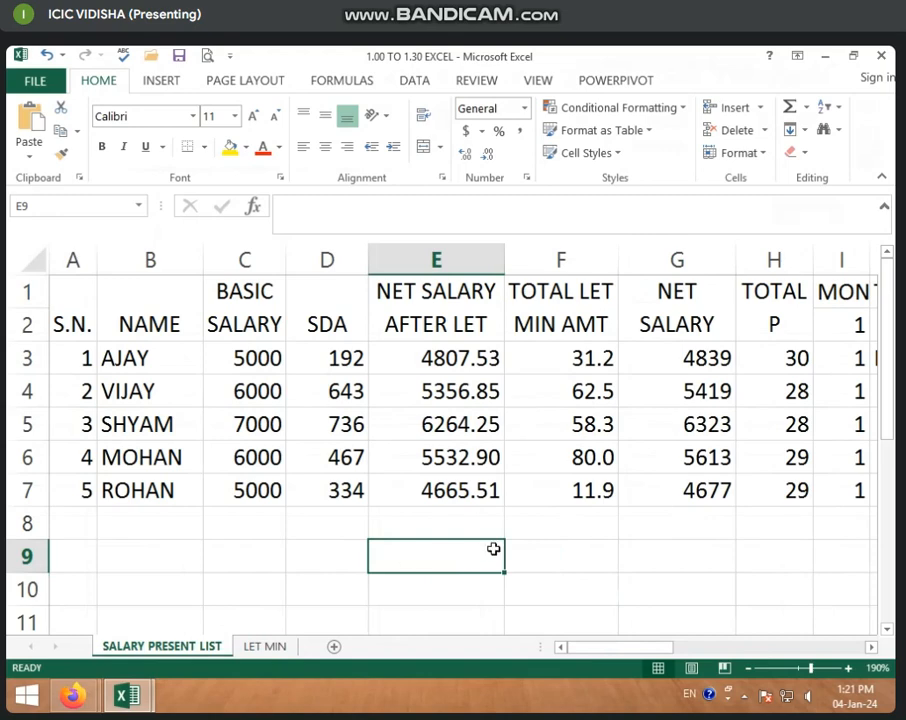